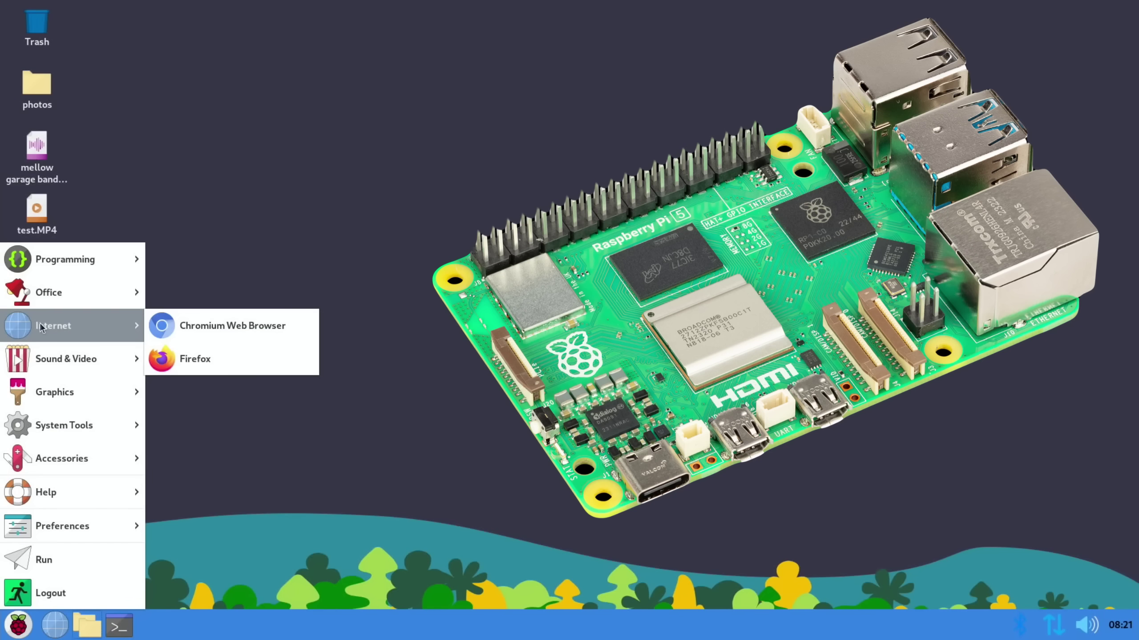
- Open the Downloads folder in the file manager and select the Raspberry Pi 5 product brief PDF
click(192, 447)
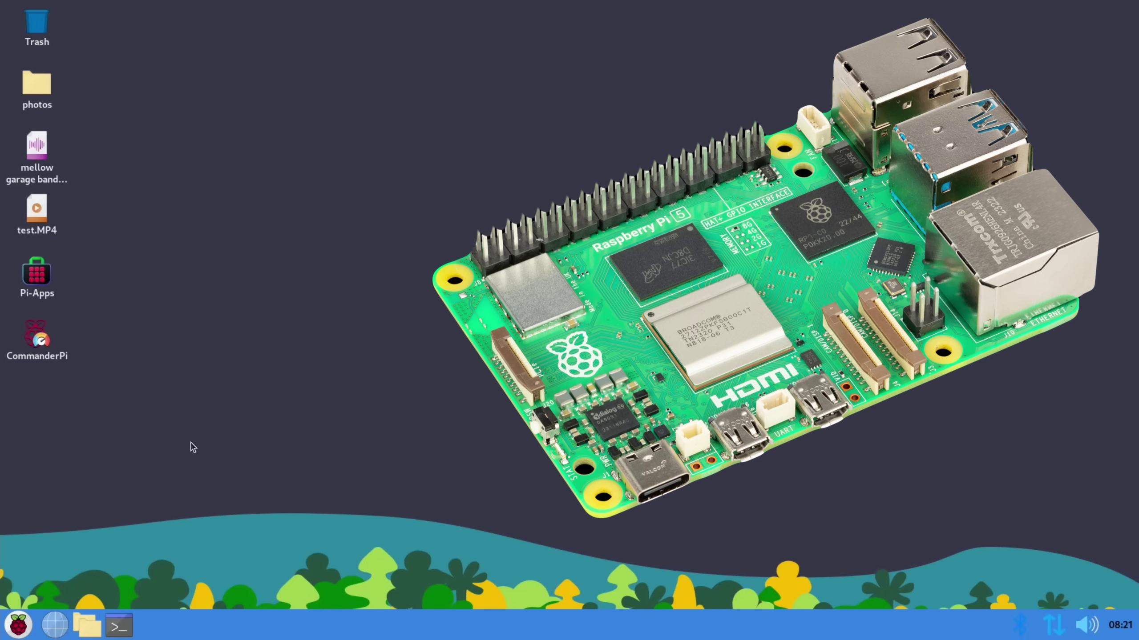
click(88, 624)
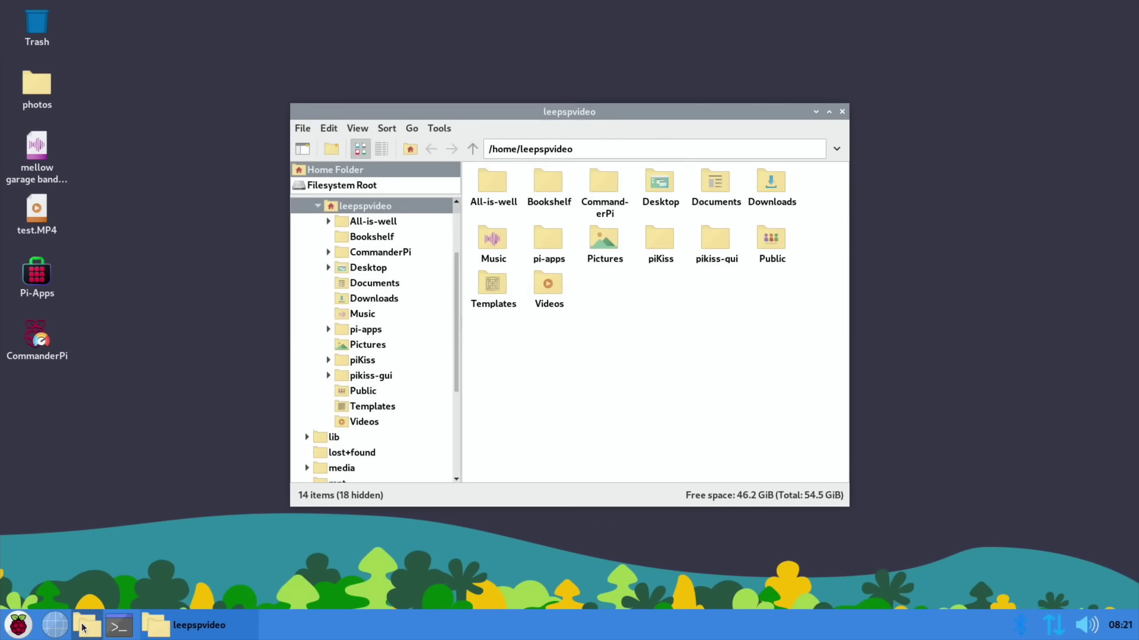
double_click(767, 185)
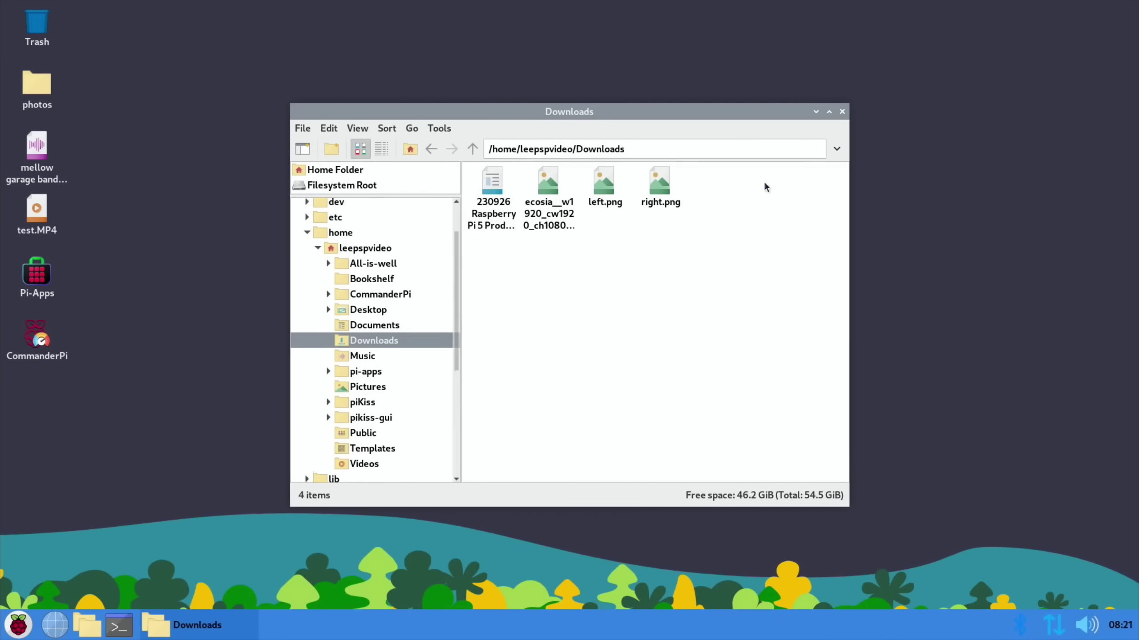
click(495, 181)
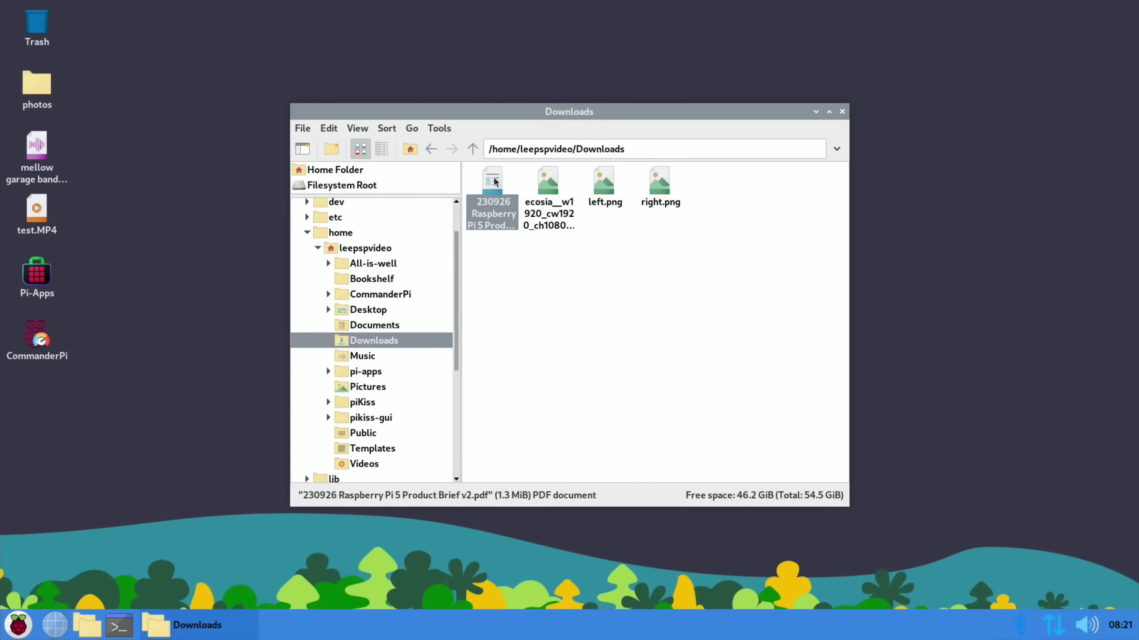
- Open the Raspberry Pi 5 product brief PDF in Chromium and go to the page 3 Specification list
double_click(494, 181)
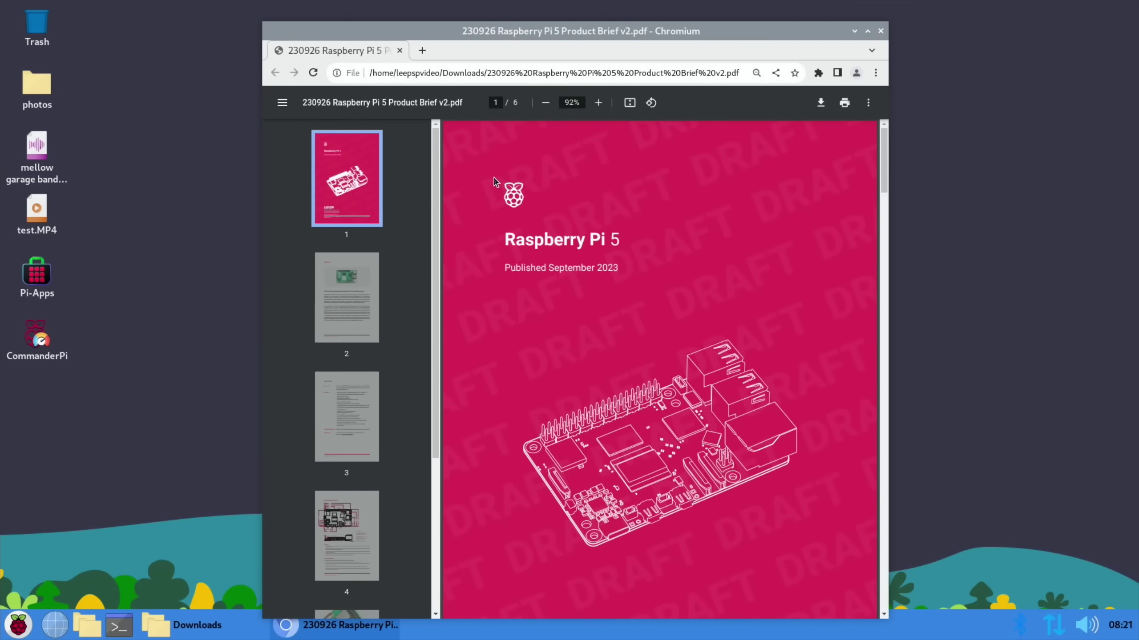
scroll(495, 181, down, 10)
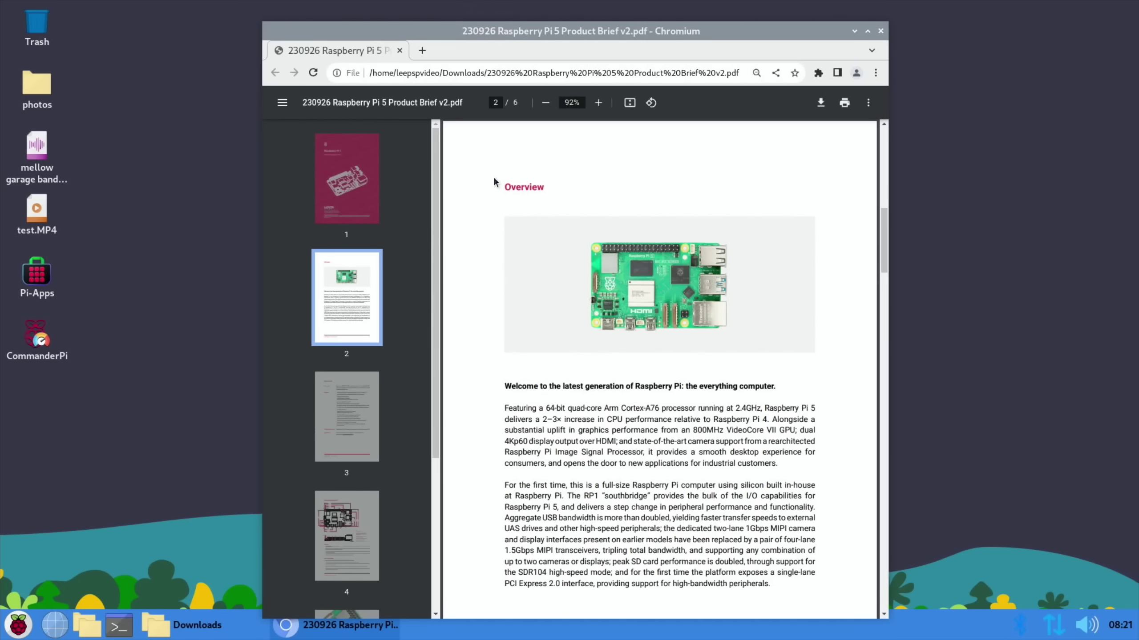
key(Right)
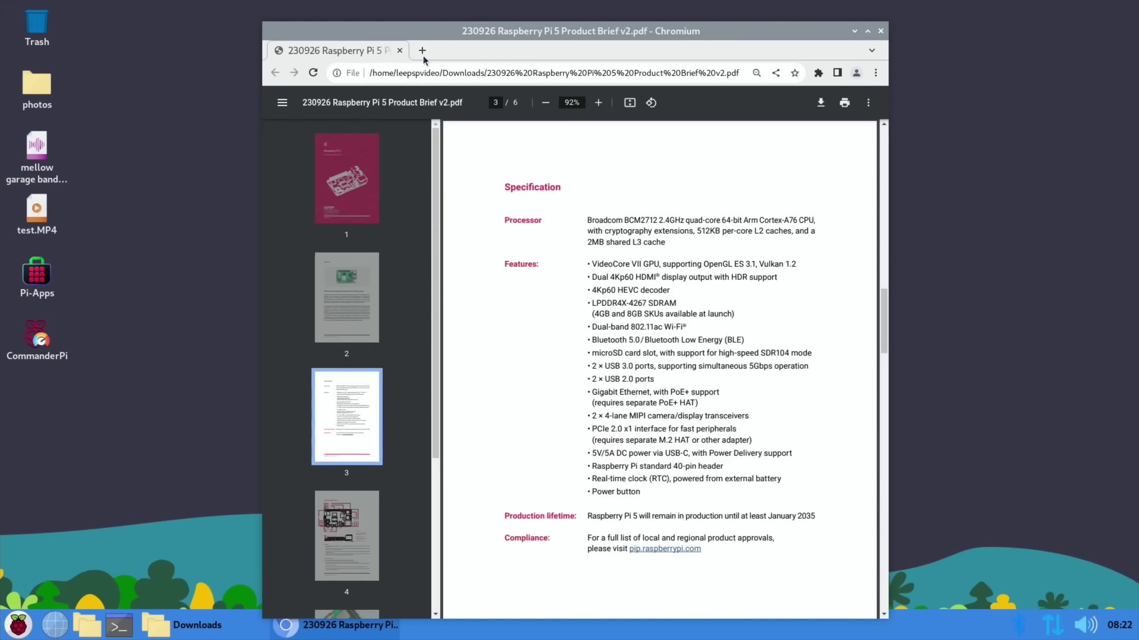
- In a new tab, search for 'bbc sport' and open the BBC Sport website
click(422, 50)
text(bb)
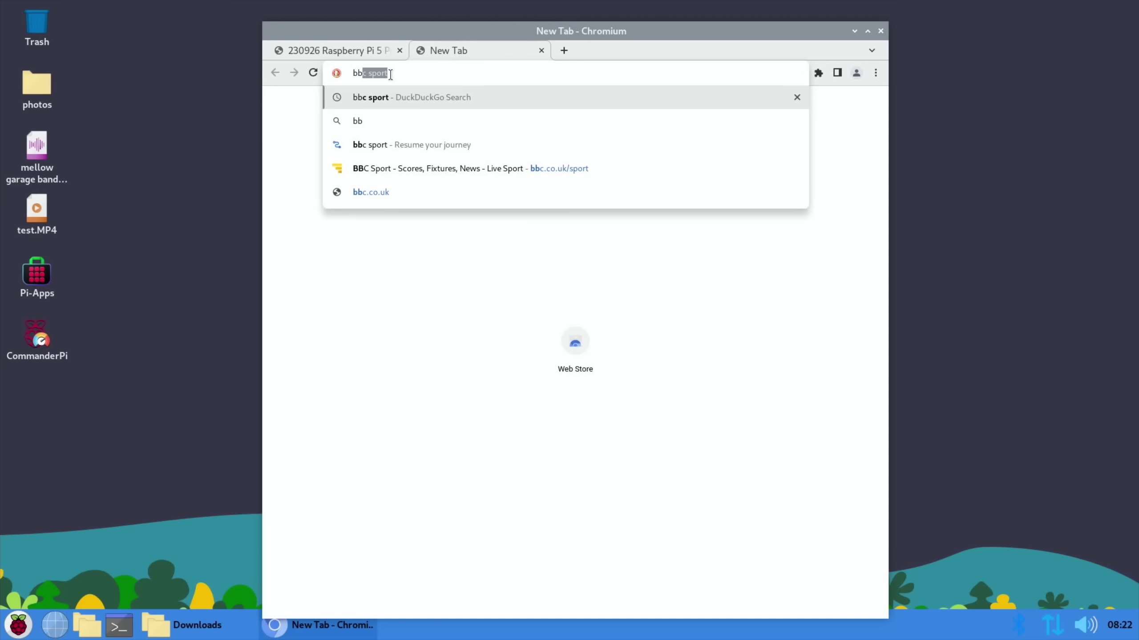
text(c sport)
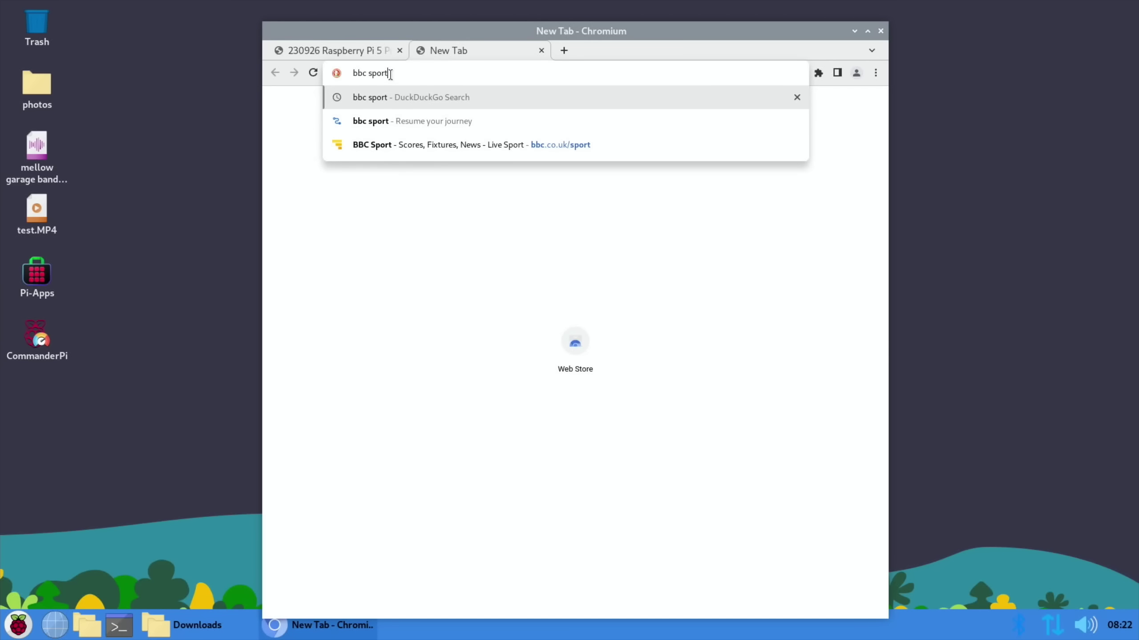
key(Return)
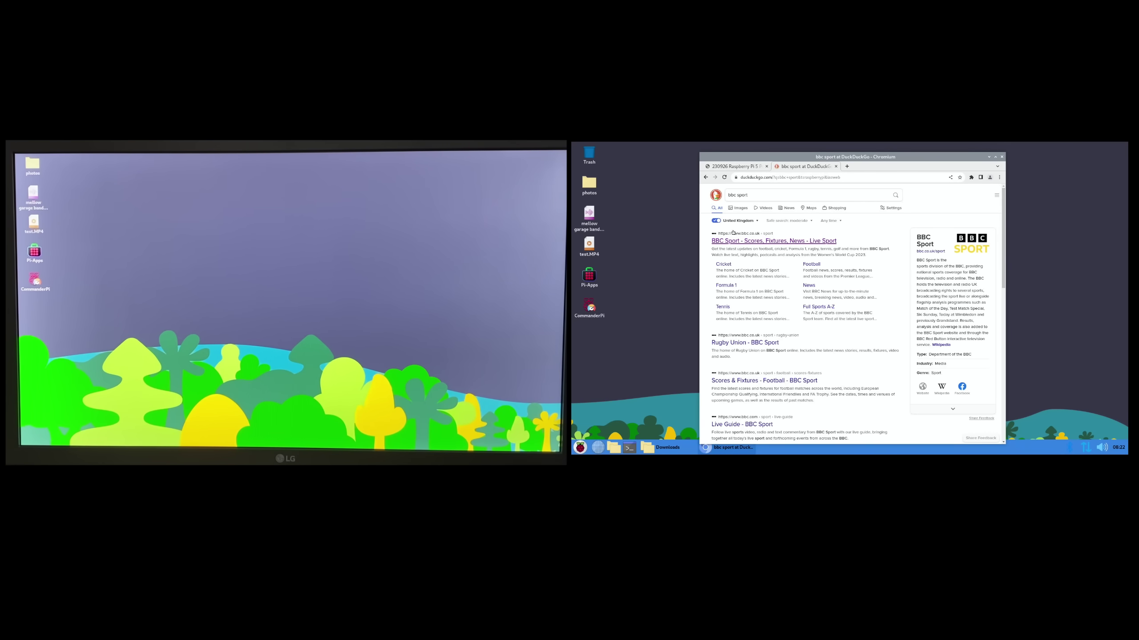
click(738, 243)
- In another new tab, search for 'hotukdeals' and open the hotukdeals website
key(ctrl+t)
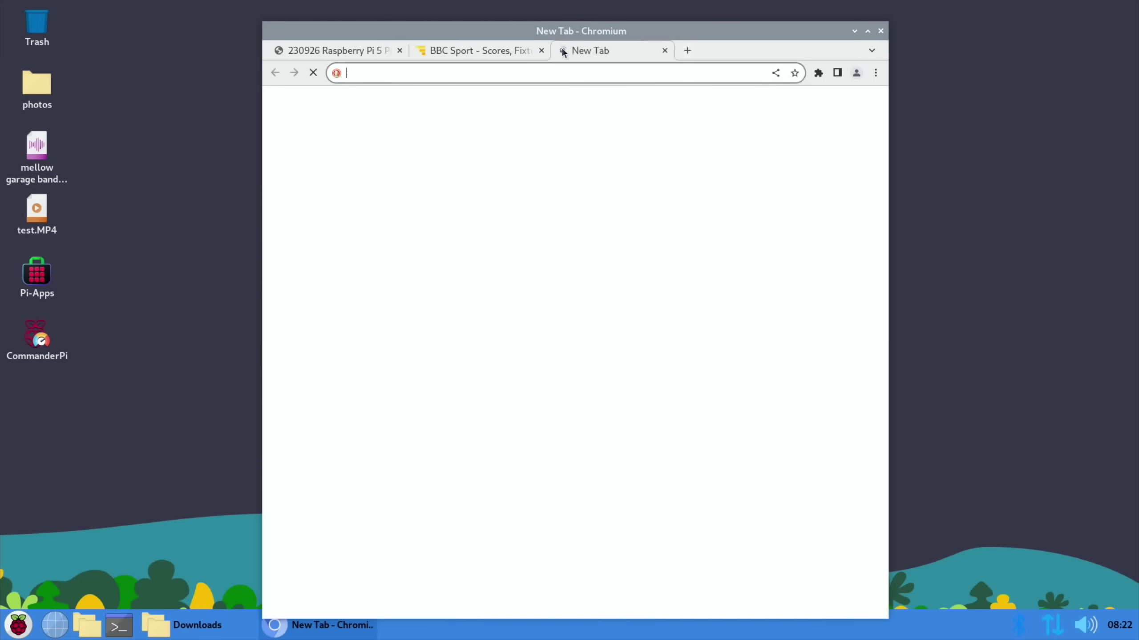
text(hot)
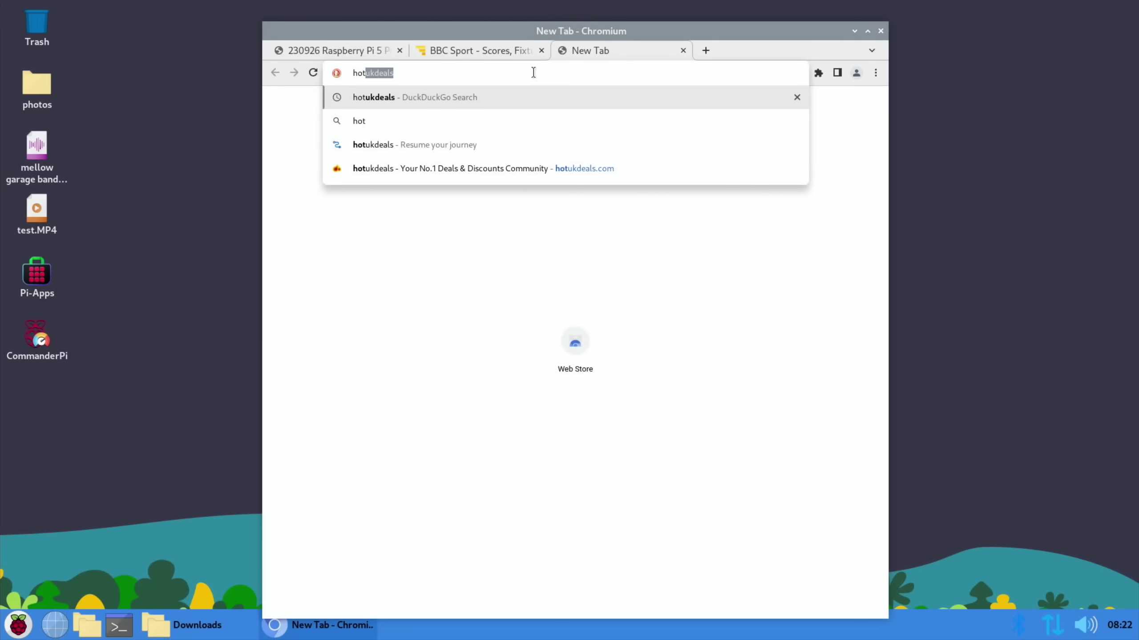
text(ukdeals)
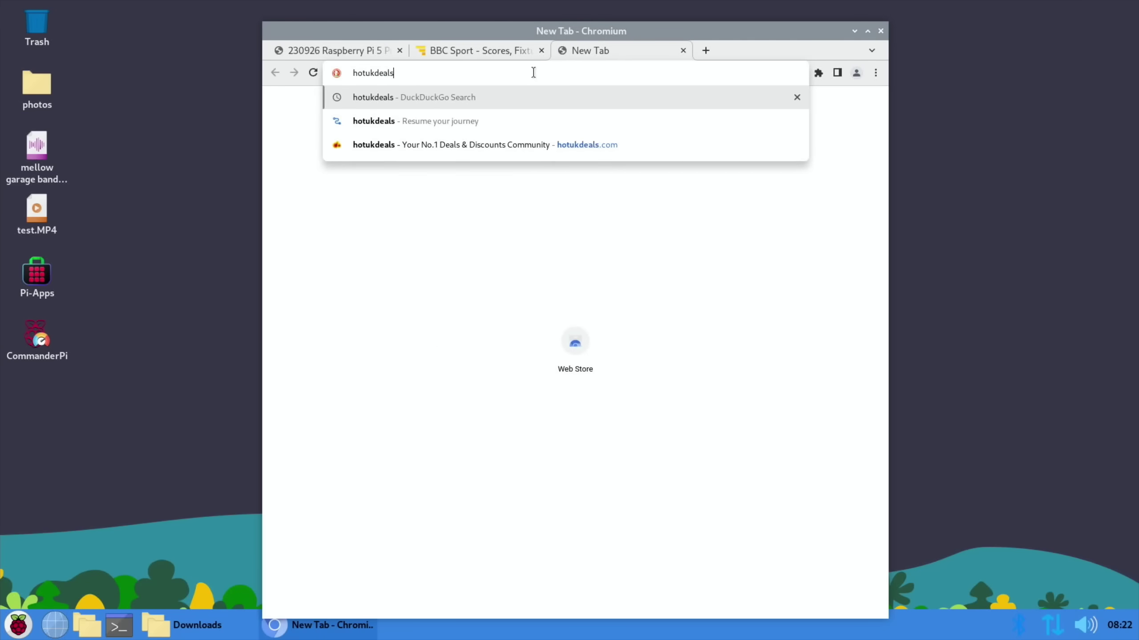
key(Return)
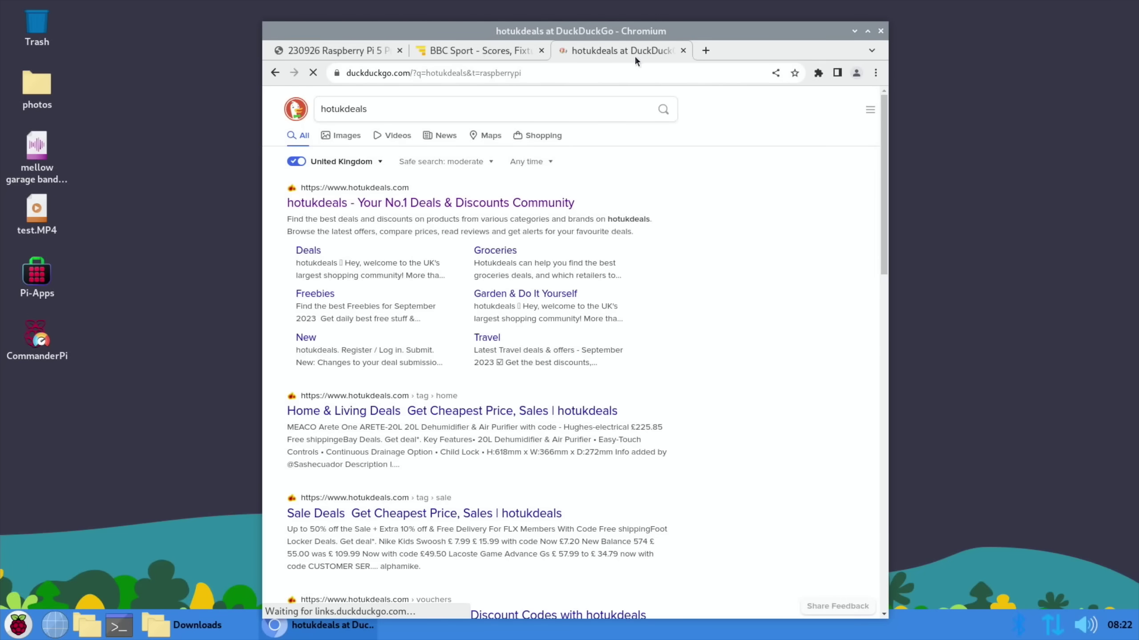
click(520, 202)
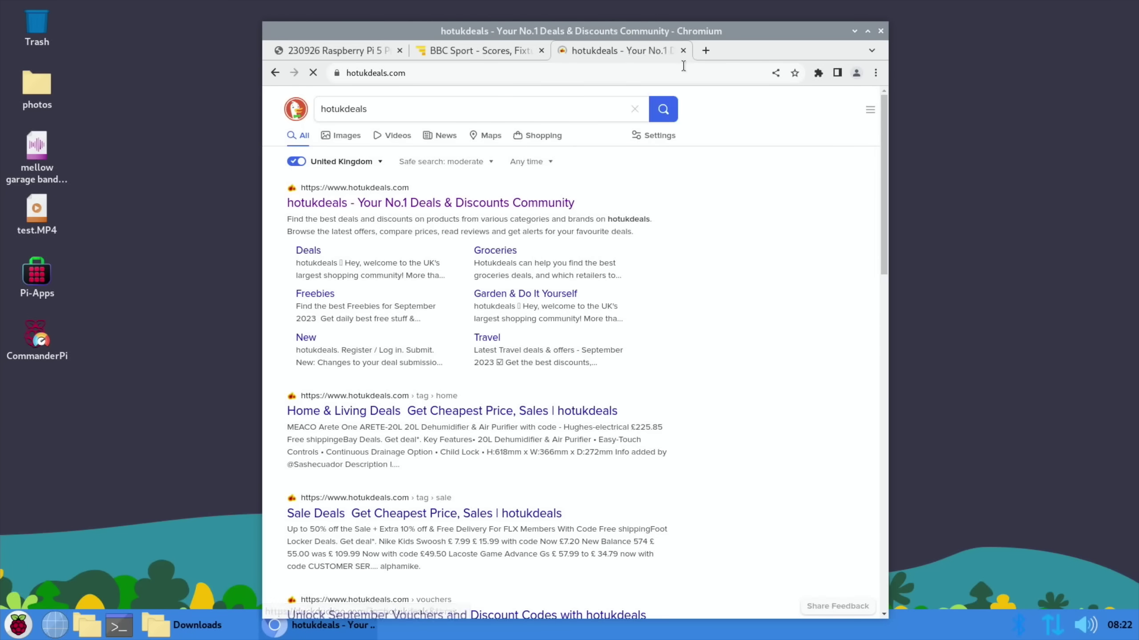
- In a third new tab, search for 'raspberry pi news' from the suggestions
click(704, 51)
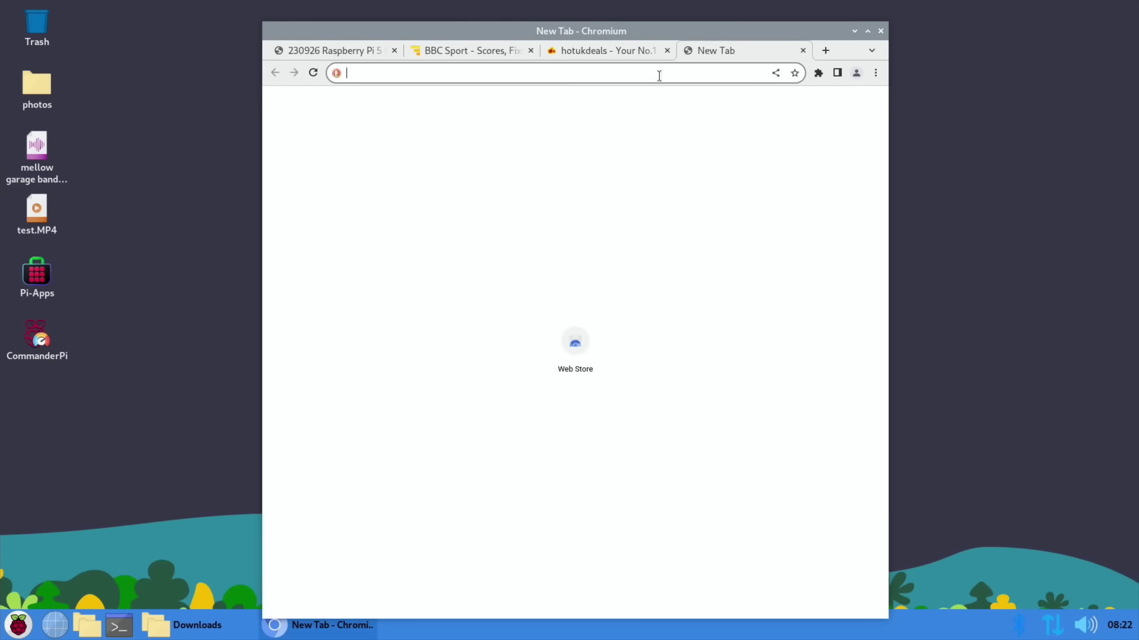
text(raspberr)
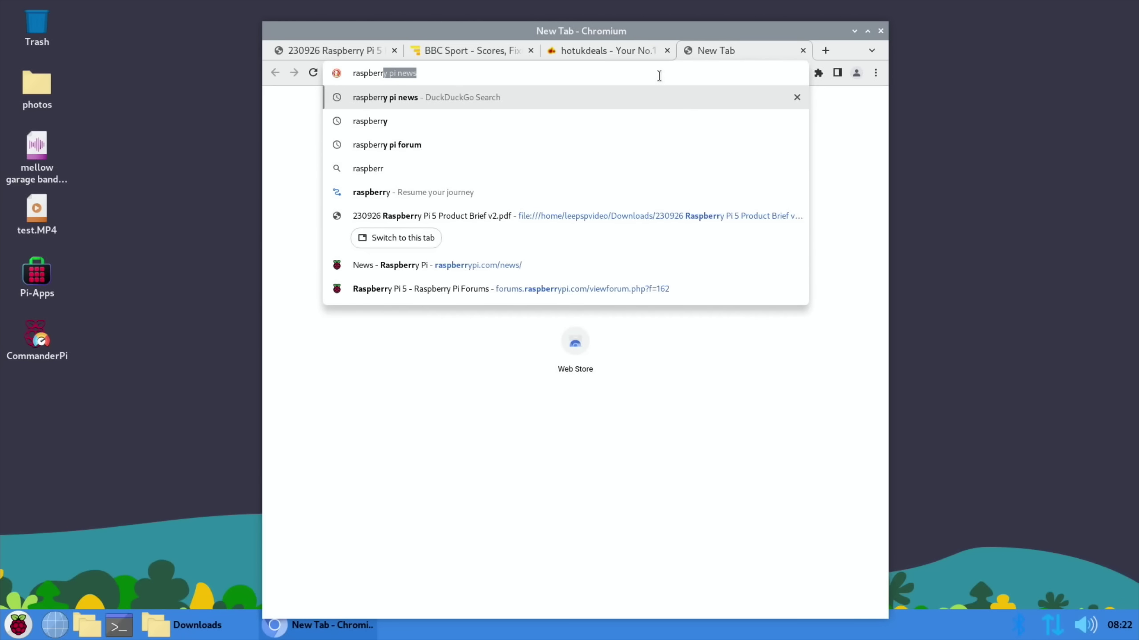
text(y)
click(526, 93)
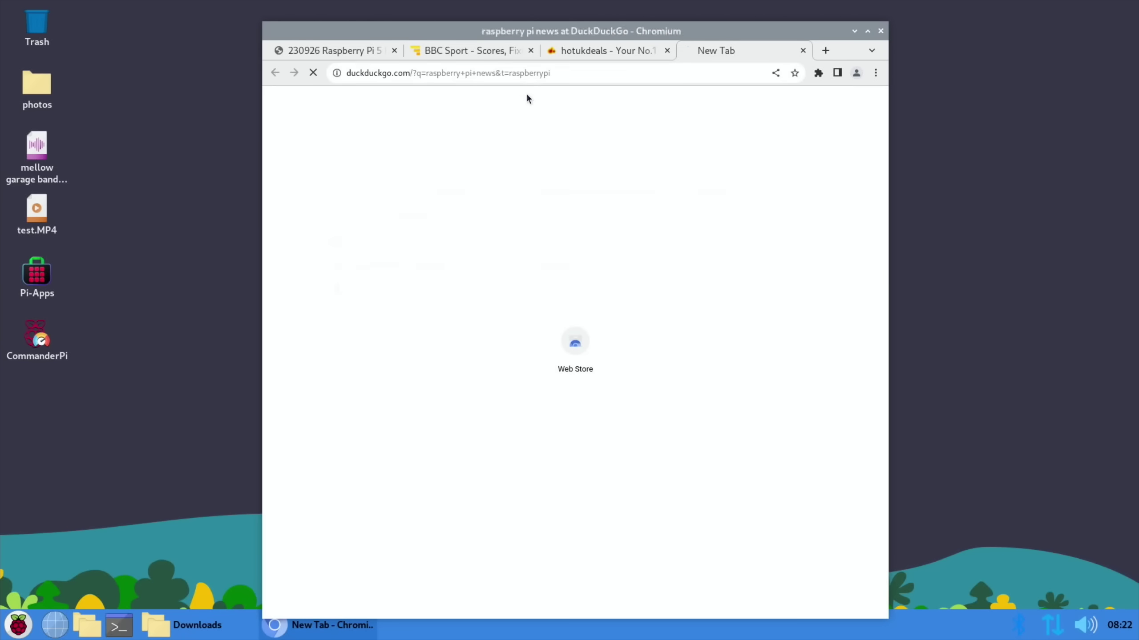
- Browse the BBC Sport page, zooming it out to 90%, then browse the hotukdeals page
click(486, 50)
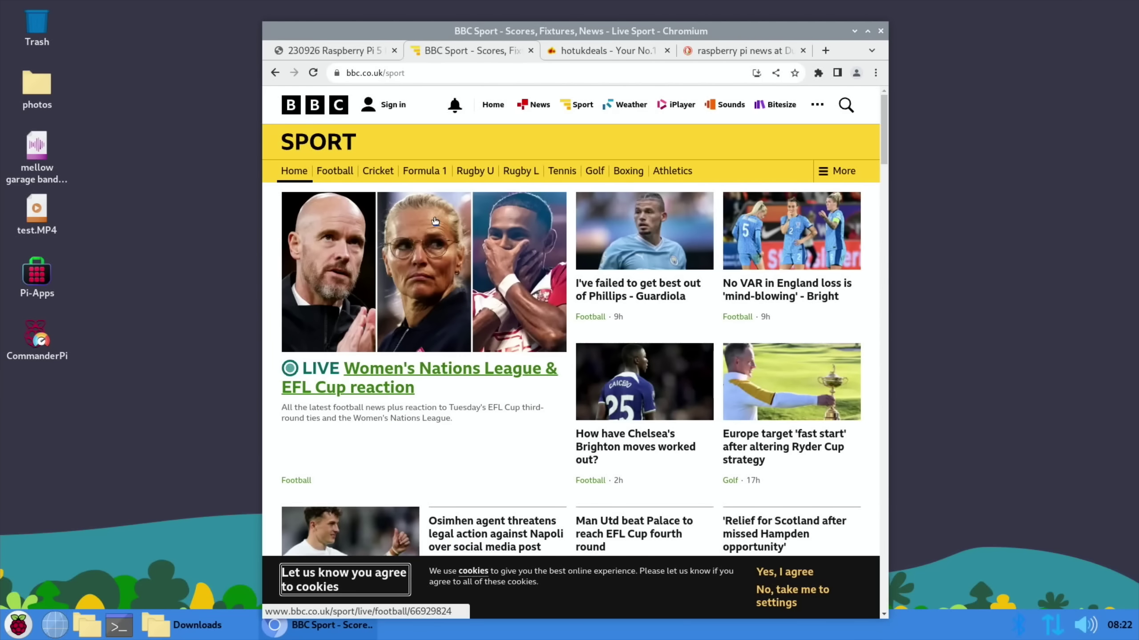
scroll(435, 189, down, 15)
scroll(435, 220, up, 15)
key(ctrl+minus)
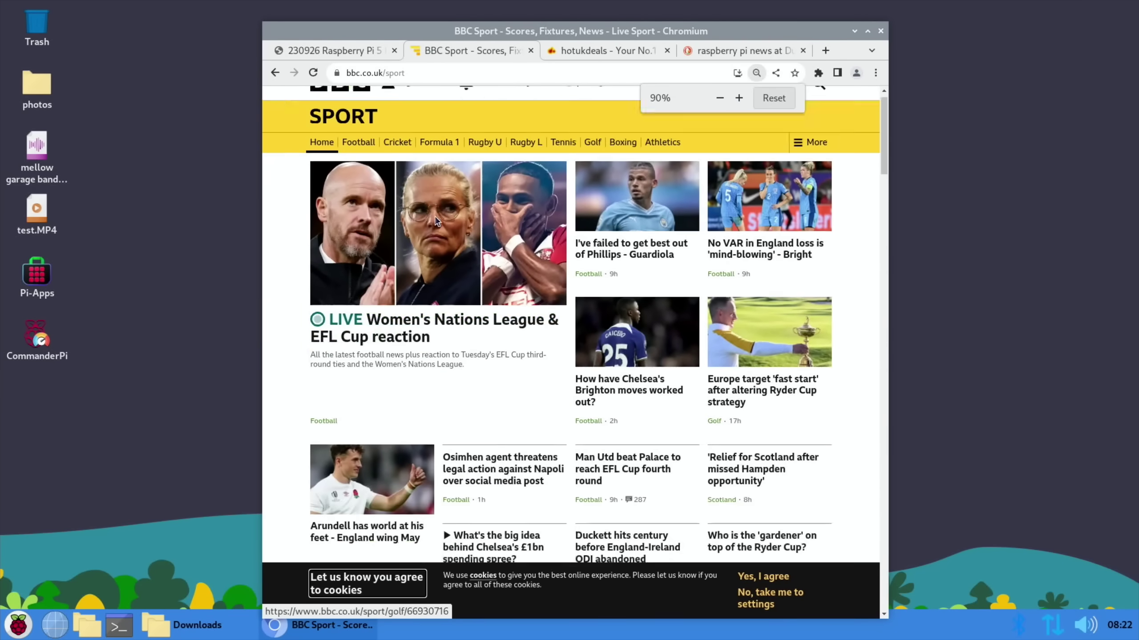
click(576, 50)
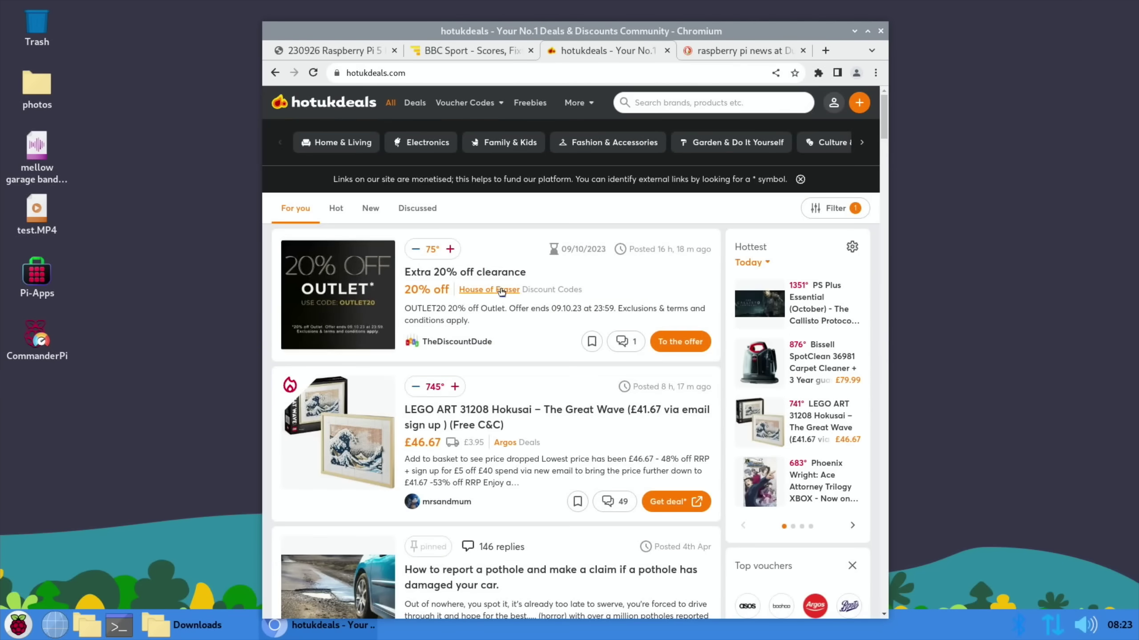
scroll(503, 292, down, 15)
scroll(503, 292, up, 15)
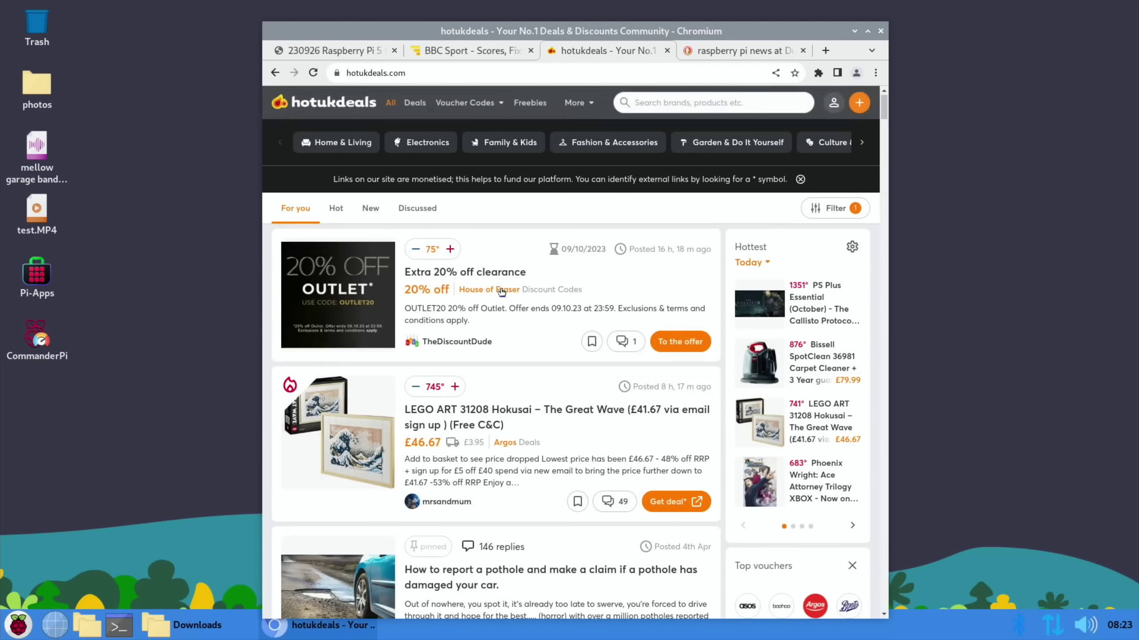
- Open the News - Raspberry Pi result from the search tab and nudge the browser window
click(731, 49)
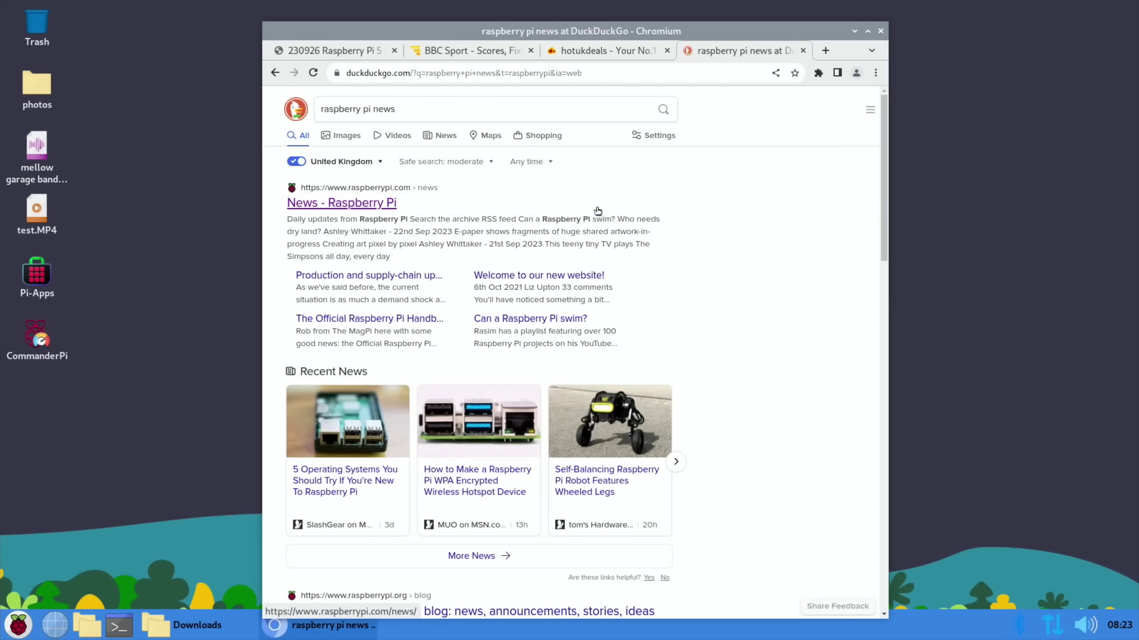
click(361, 207)
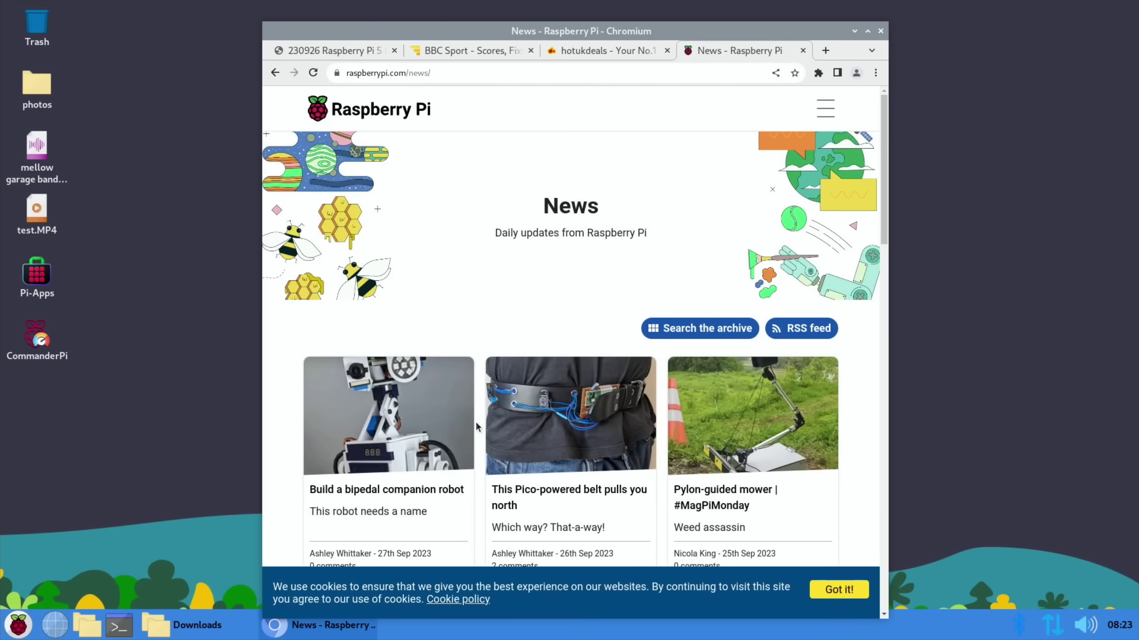
scroll(476, 426, down, 15)
scroll(476, 426, up, 15)
drag(822, 28, 818, 21)
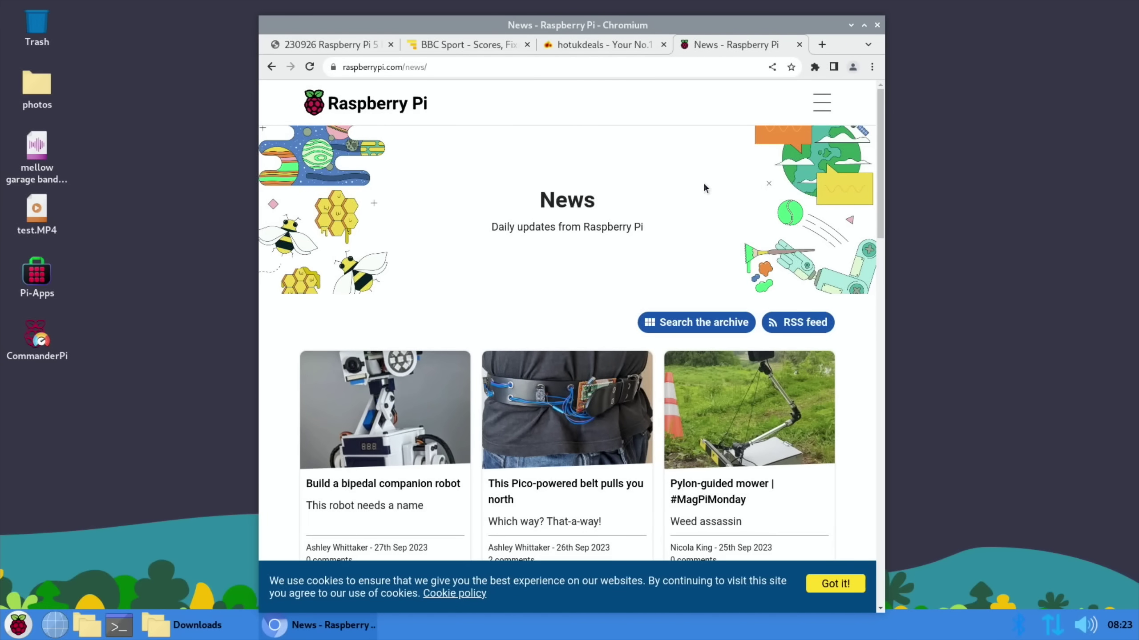
- Launch LibreOffice Impress via the 'libr' menu search and maximise its window
key(super)
text(libr)
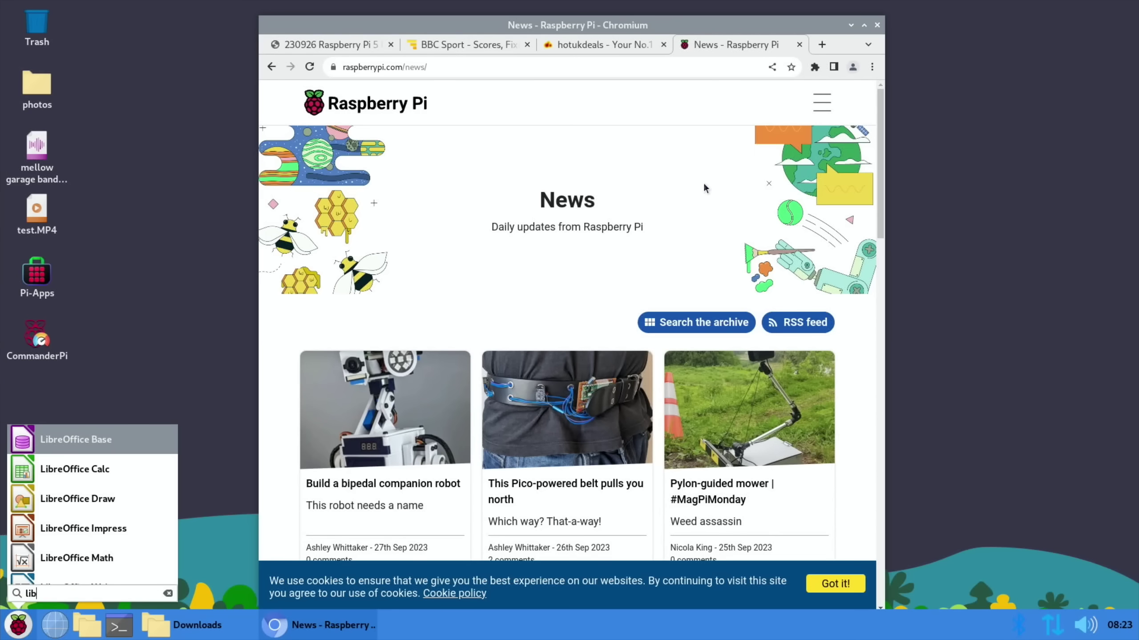
click(139, 527)
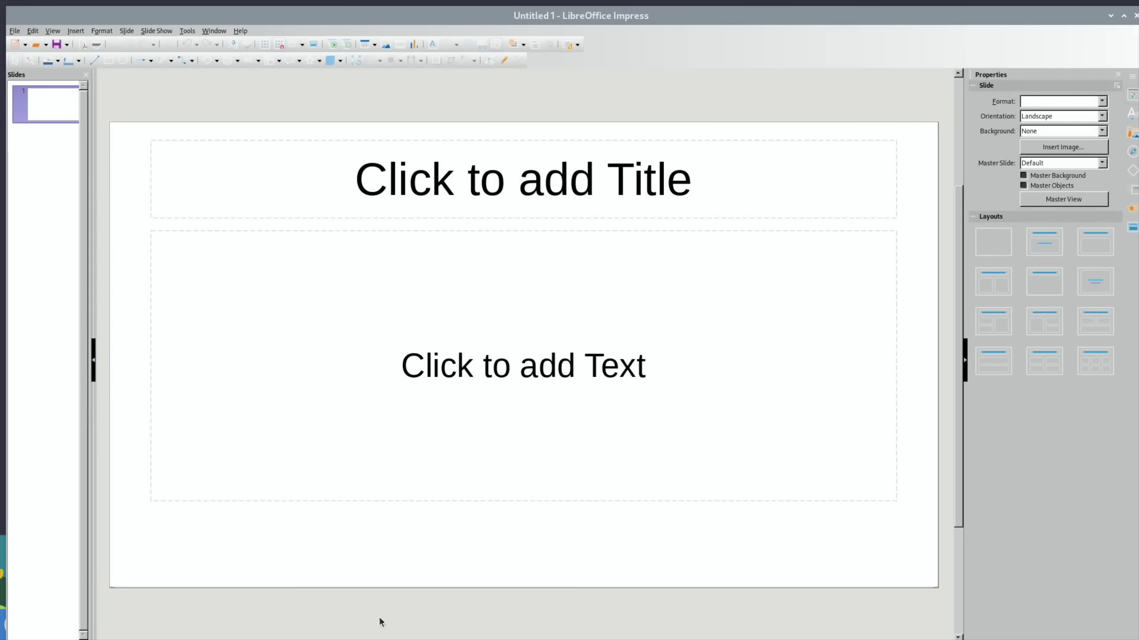
click(1123, 15)
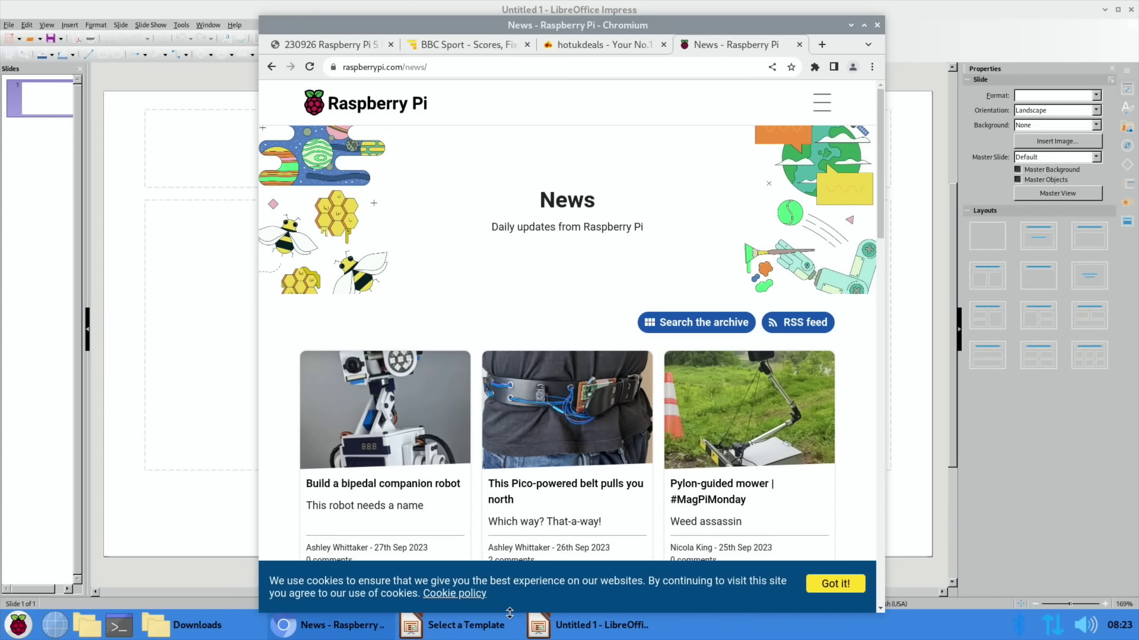
- Start the presentation from the Growing Liberty template
click(494, 625)
click(613, 397)
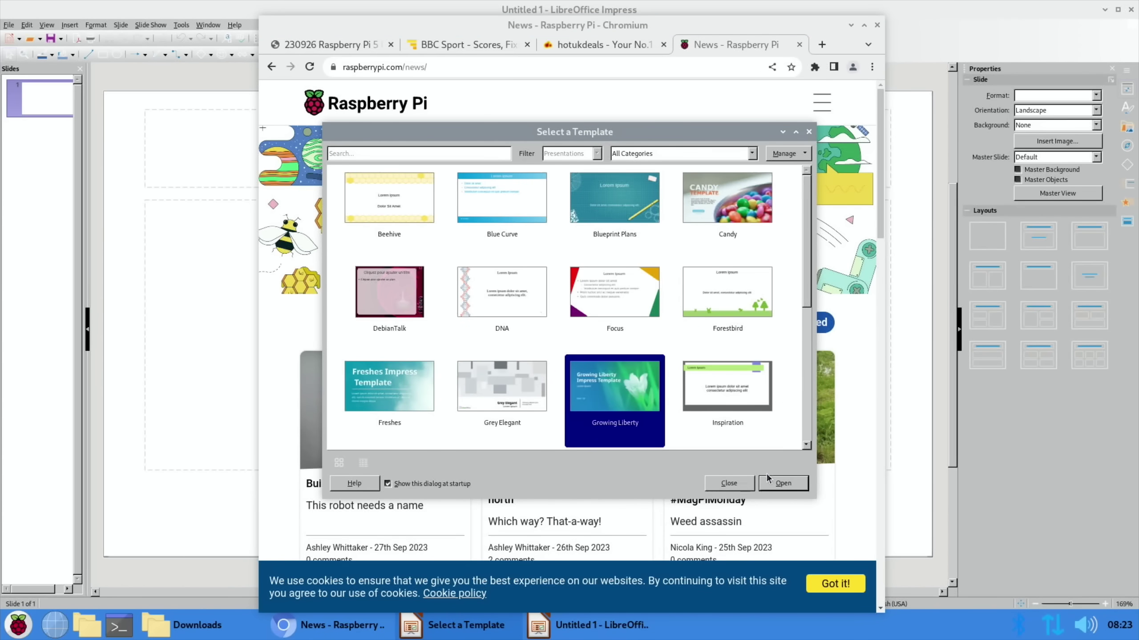
click(783, 483)
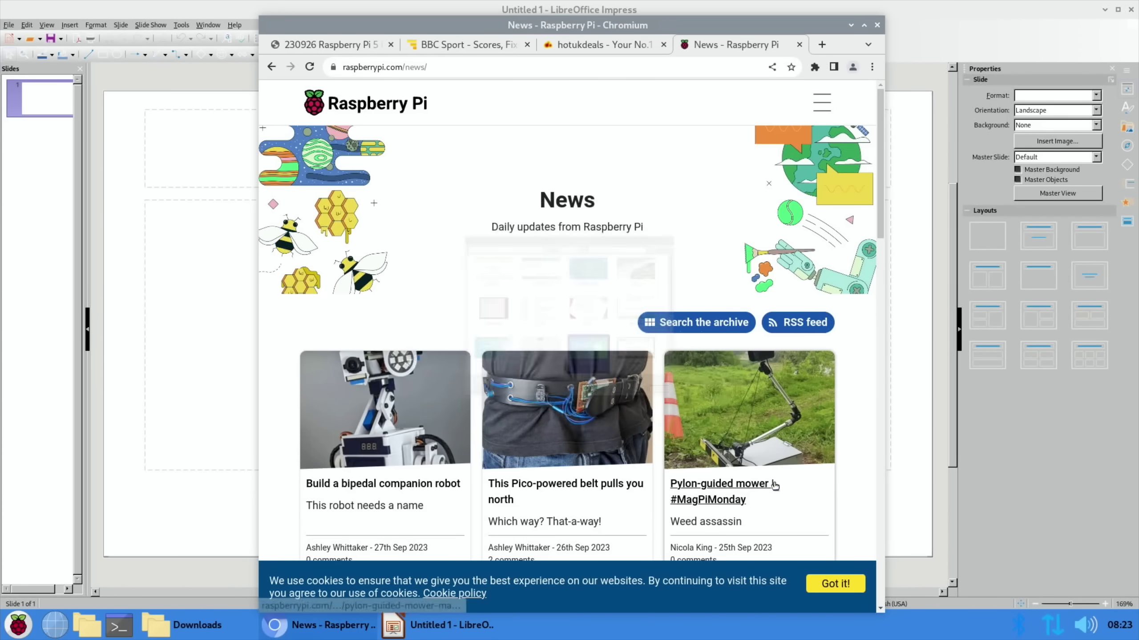
- Move the Chromium Raspberry Pi news window onto the other monitor
click(850, 25)
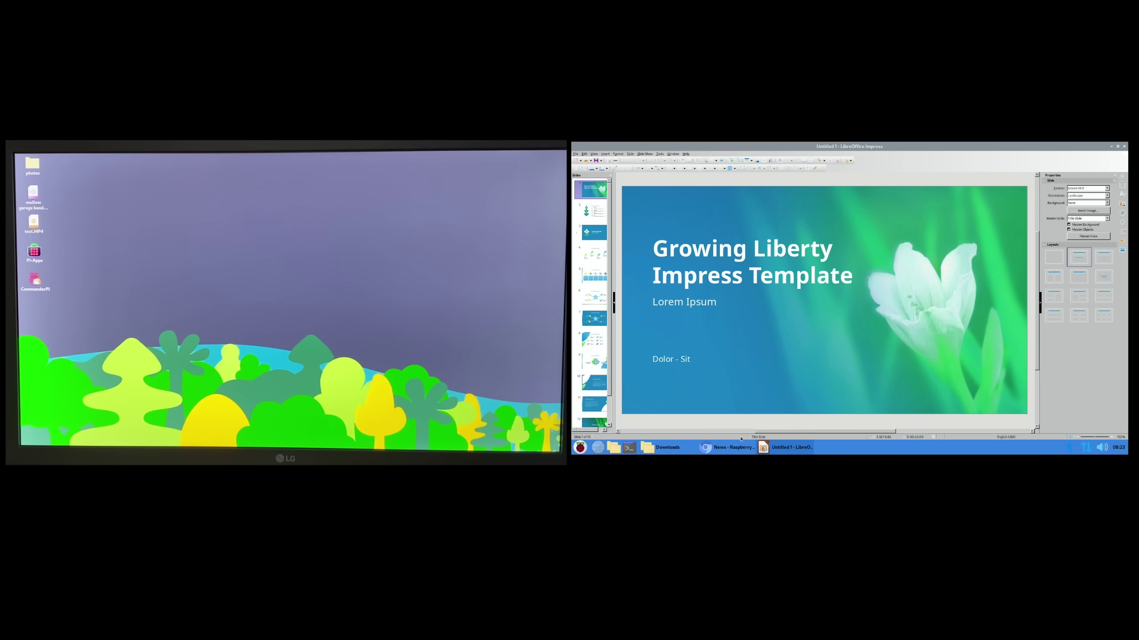
click(730, 447)
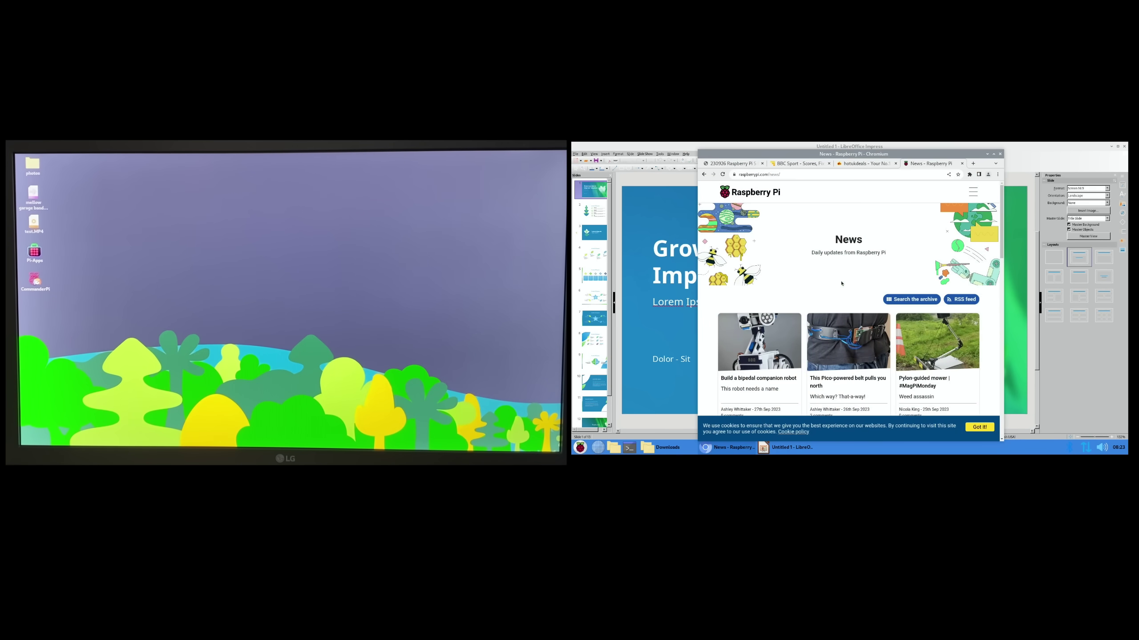
drag(864, 161, 300, 169)
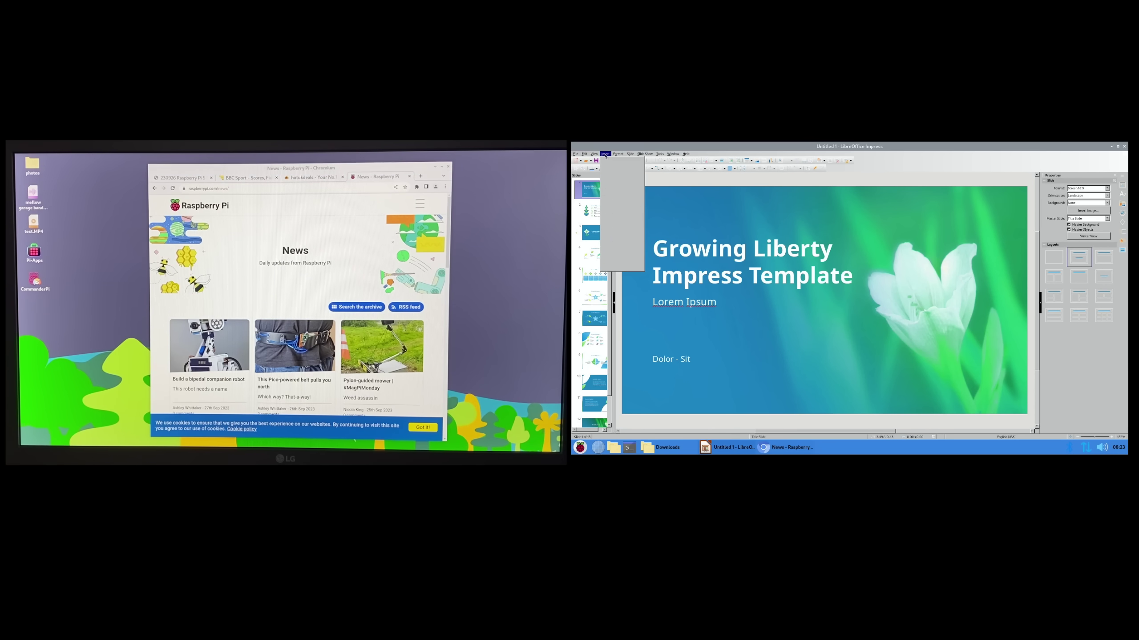
- Insert DSC00635.JPG, the harbour city photo, and shrink it into the slide's lower right
click(605, 154)
click(611, 160)
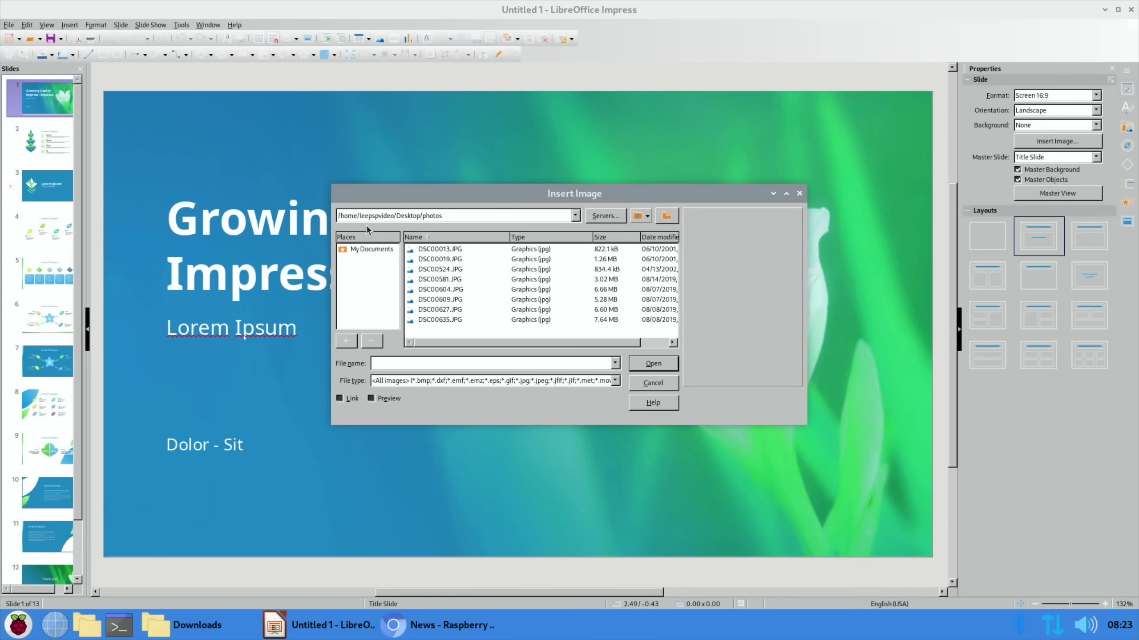
click(441, 319)
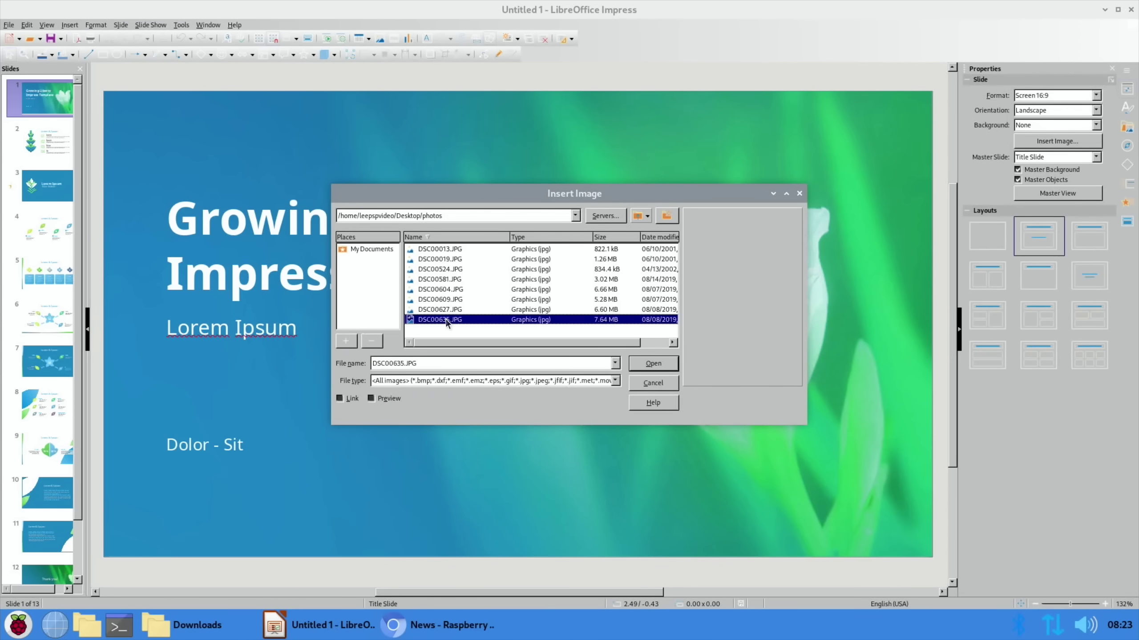
click(654, 364)
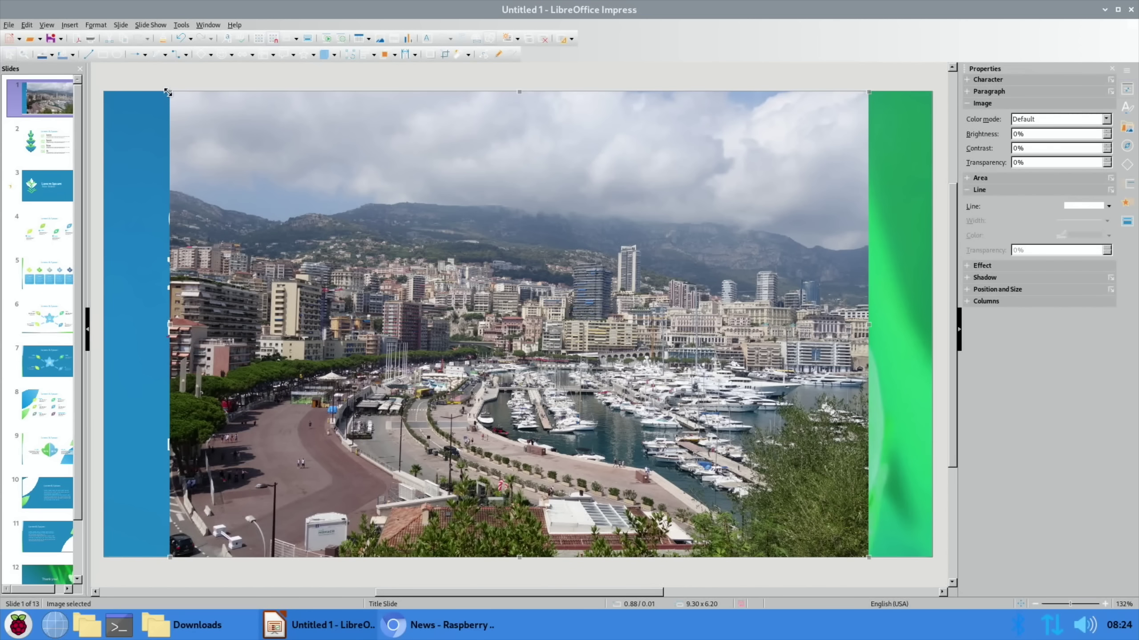
drag(169, 92, 507, 316)
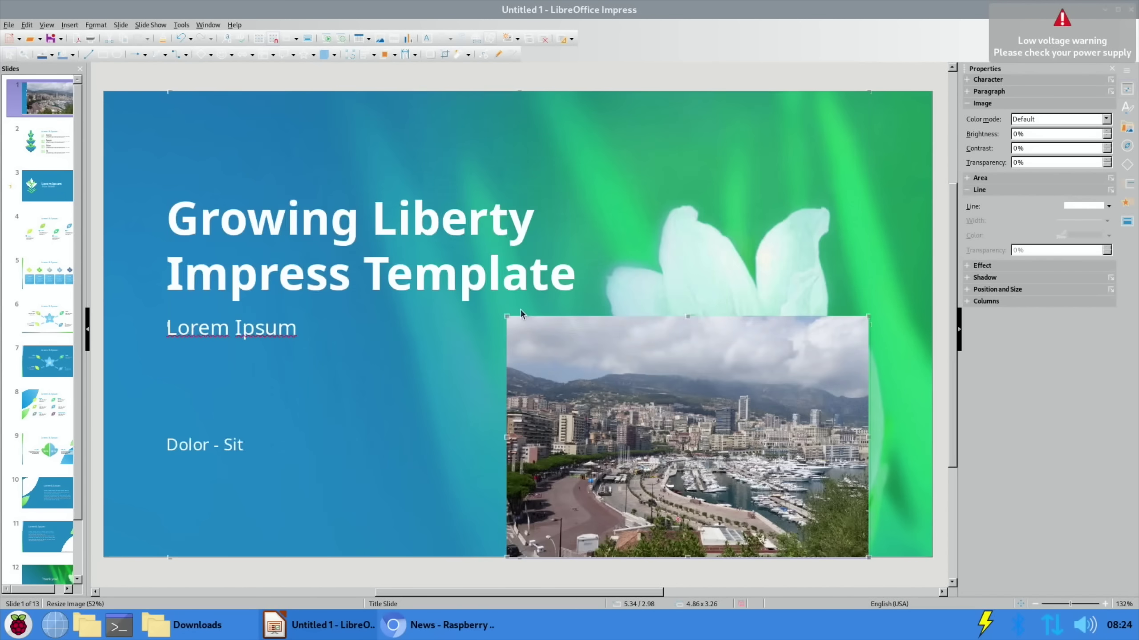
drag(668, 406, 696, 386)
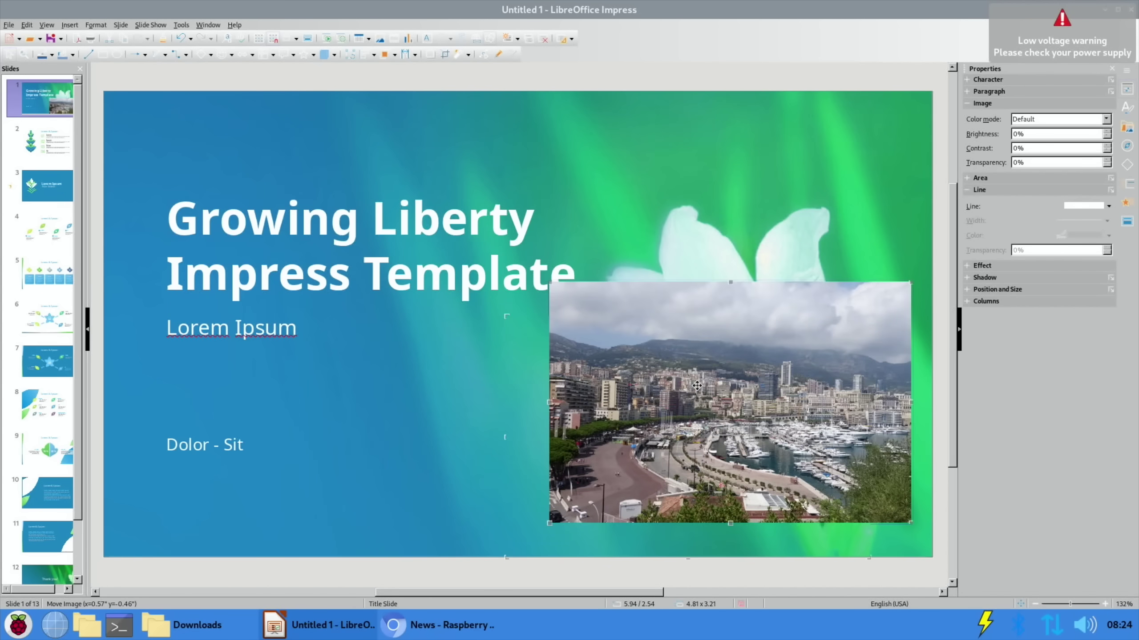
- Insert the beach and rocks photo, shrink it and place it at the upper left
click(75, 25)
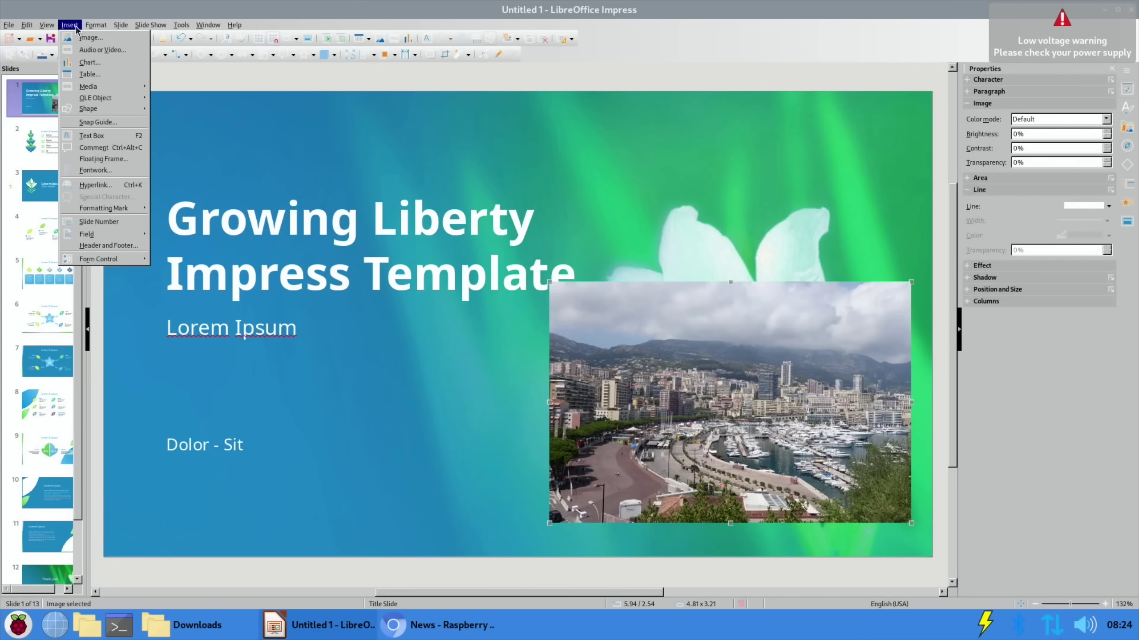
click(81, 39)
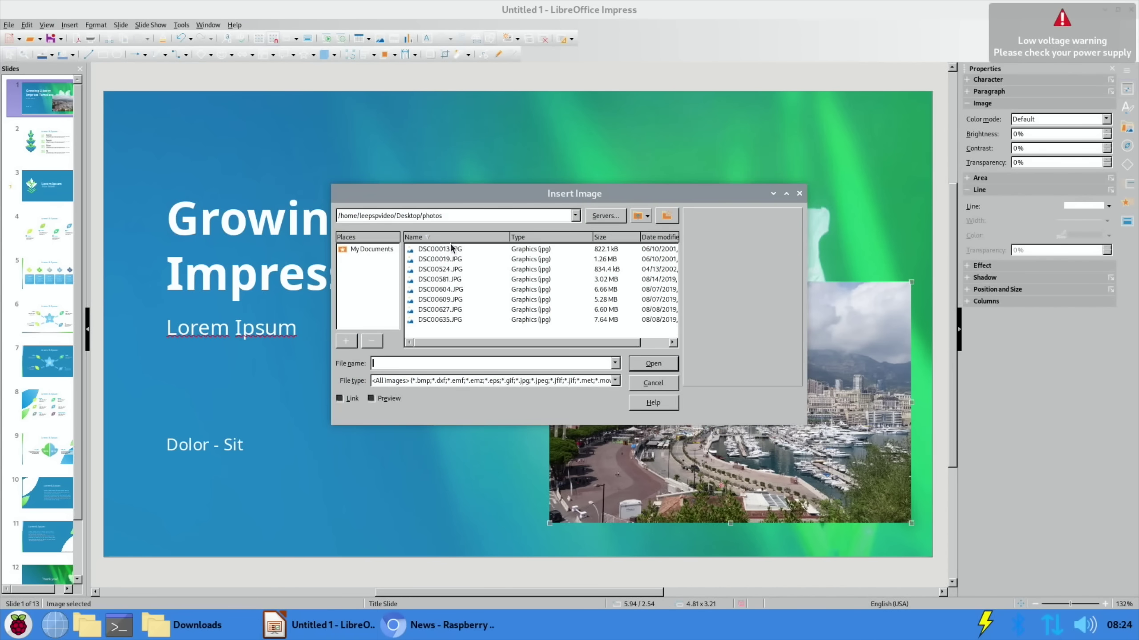
double_click(451, 248)
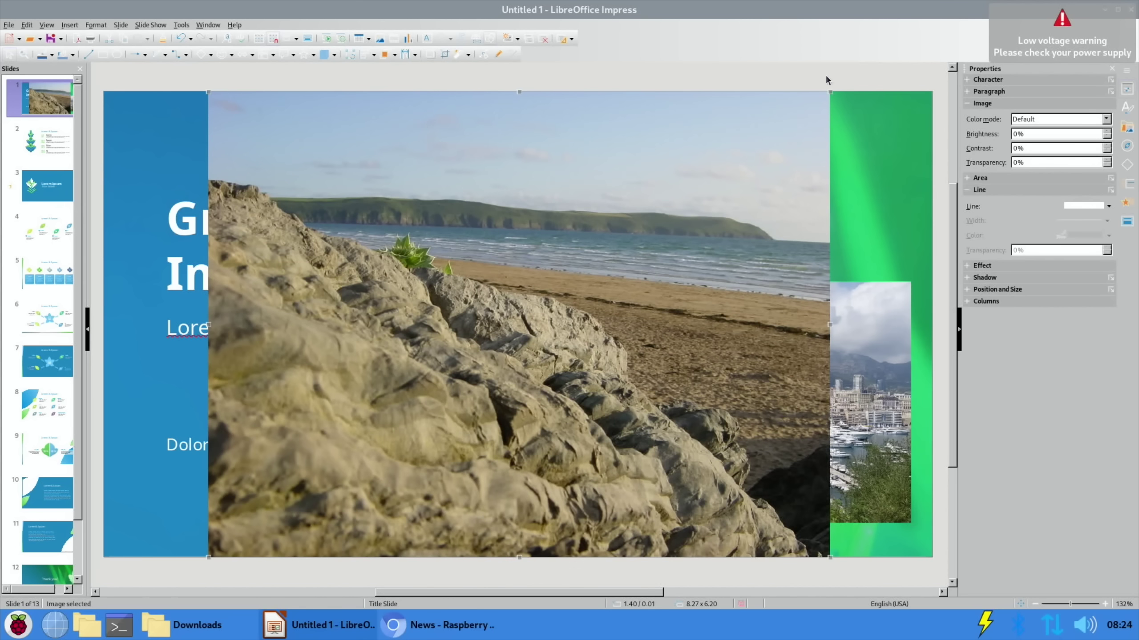
drag(829, 91, 538, 287)
drag(466, 343, 398, 177)
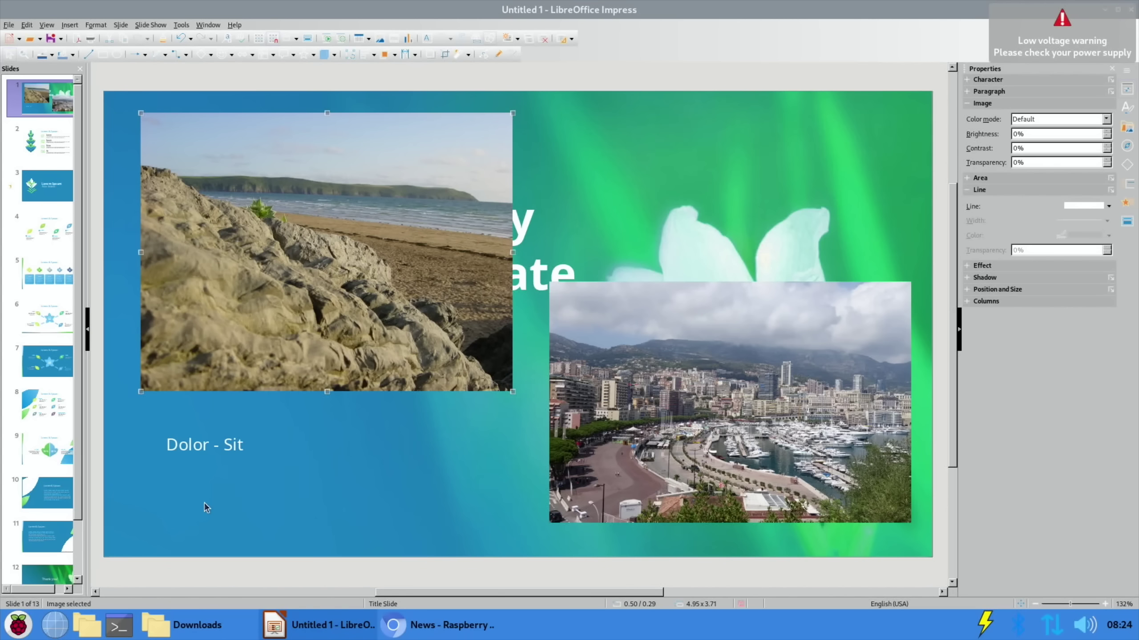
- Launch Audacity via the 'au' menu search and discard the leftover crash-recovery project
key(super)
text(aud)
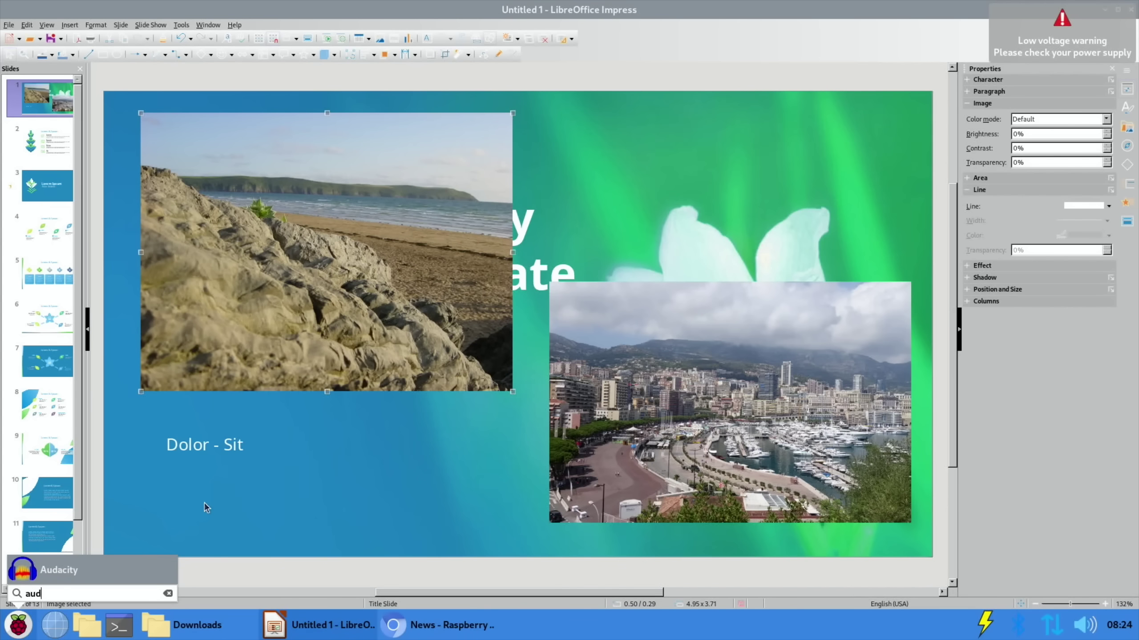
key(Return)
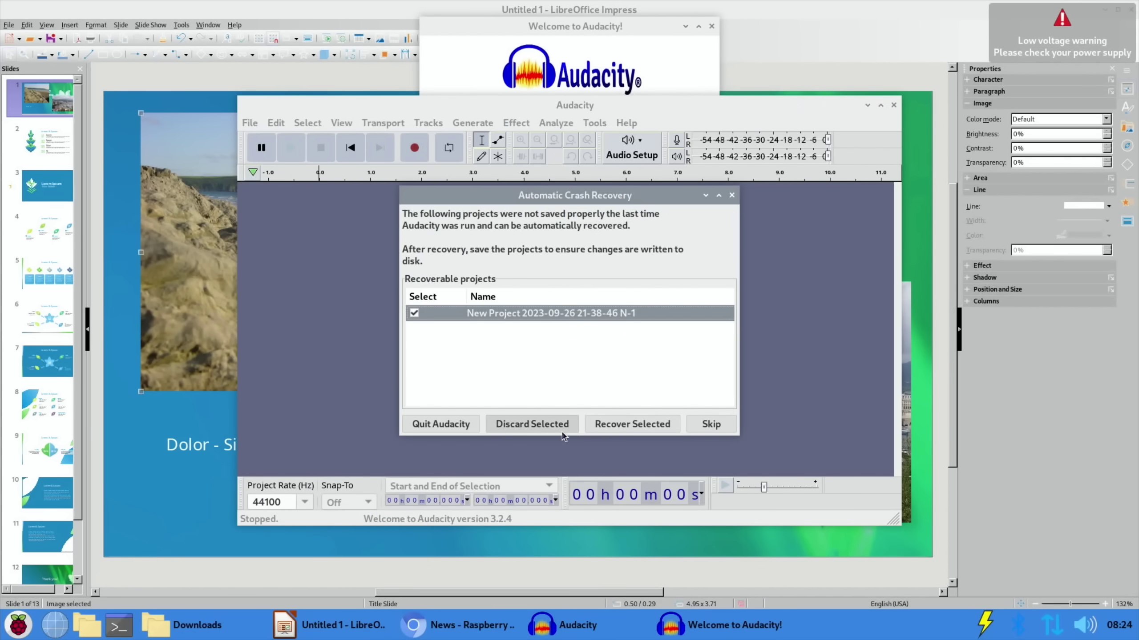
click(520, 425)
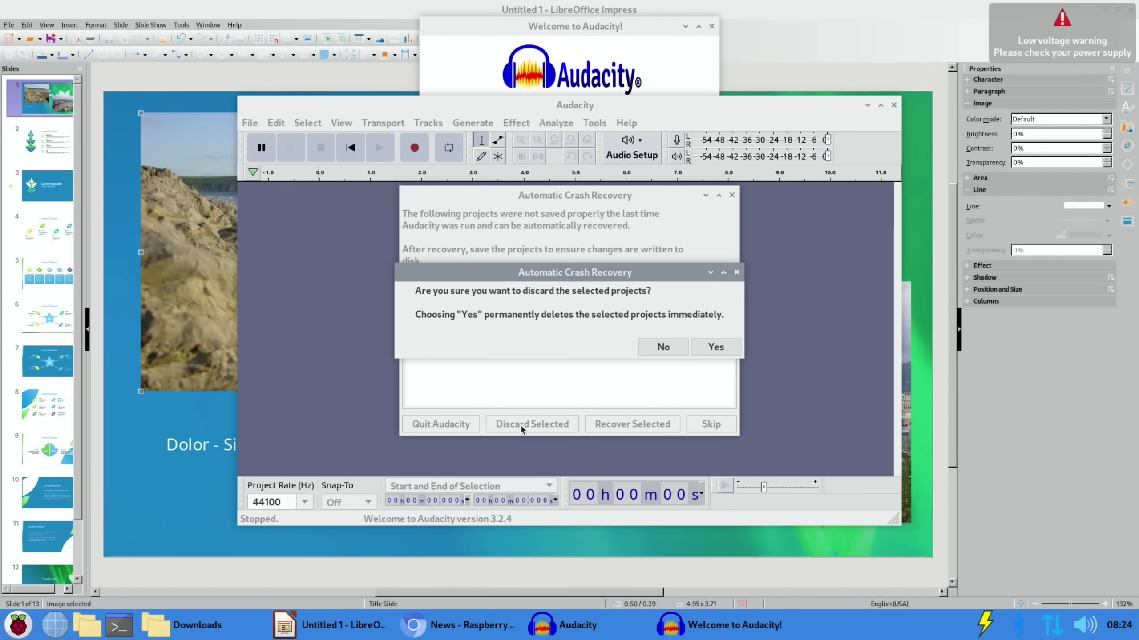
click(707, 348)
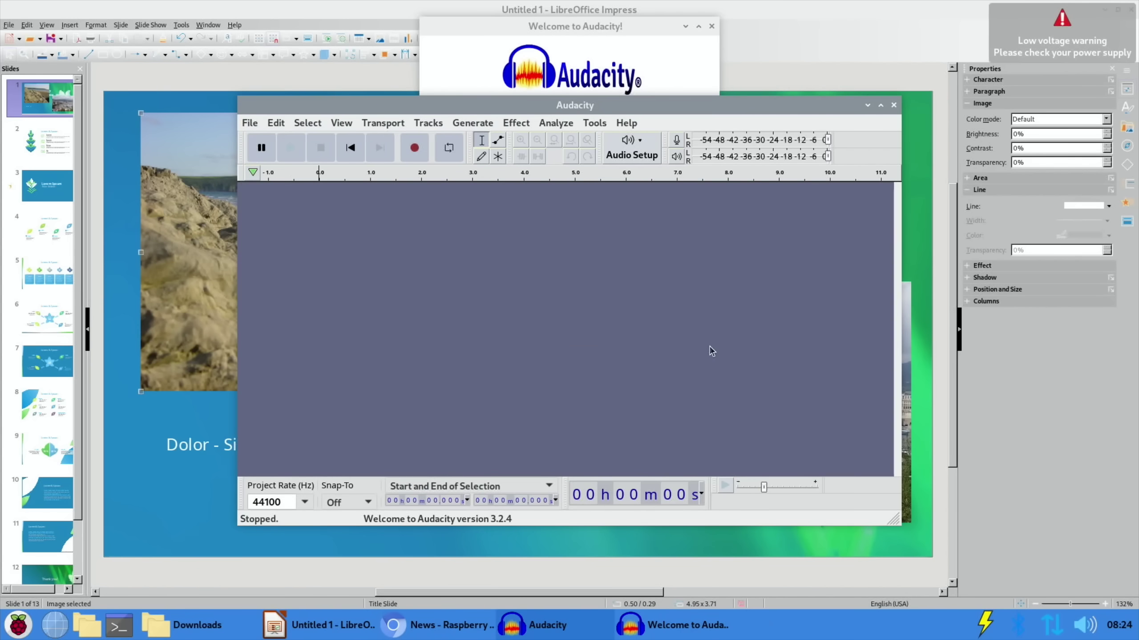
- Open the 'mellow garage band' recording from the Desktop folder
click(249, 124)
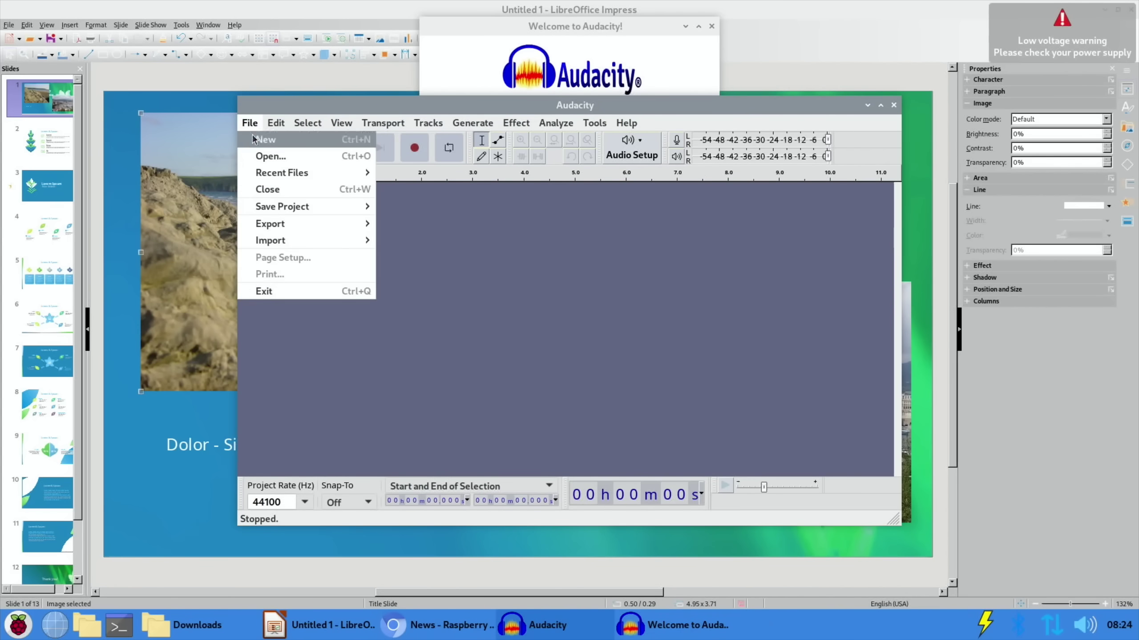
click(275, 155)
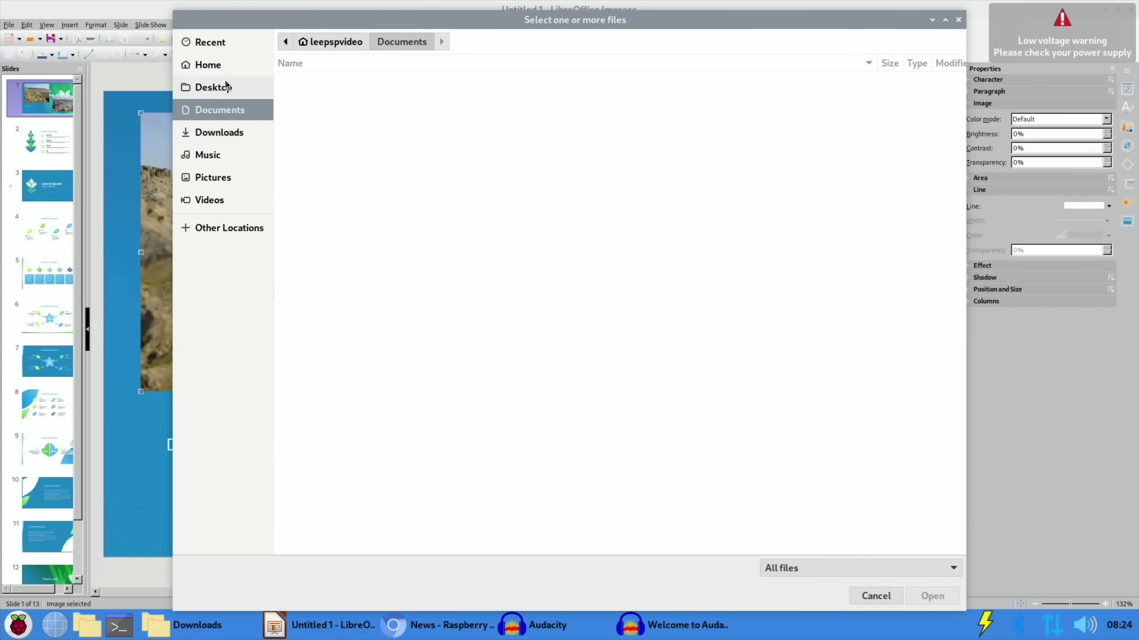
click(225, 87)
double_click(289, 96)
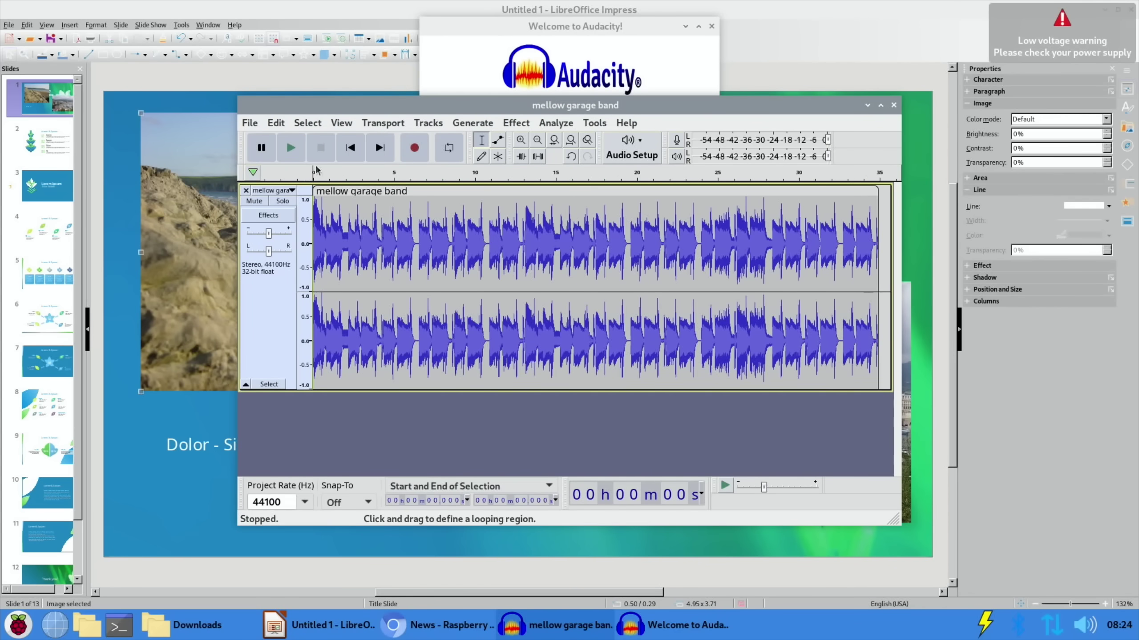
- Play the recording briefly, then move the Audacity window onto the other monitor
click(290, 149)
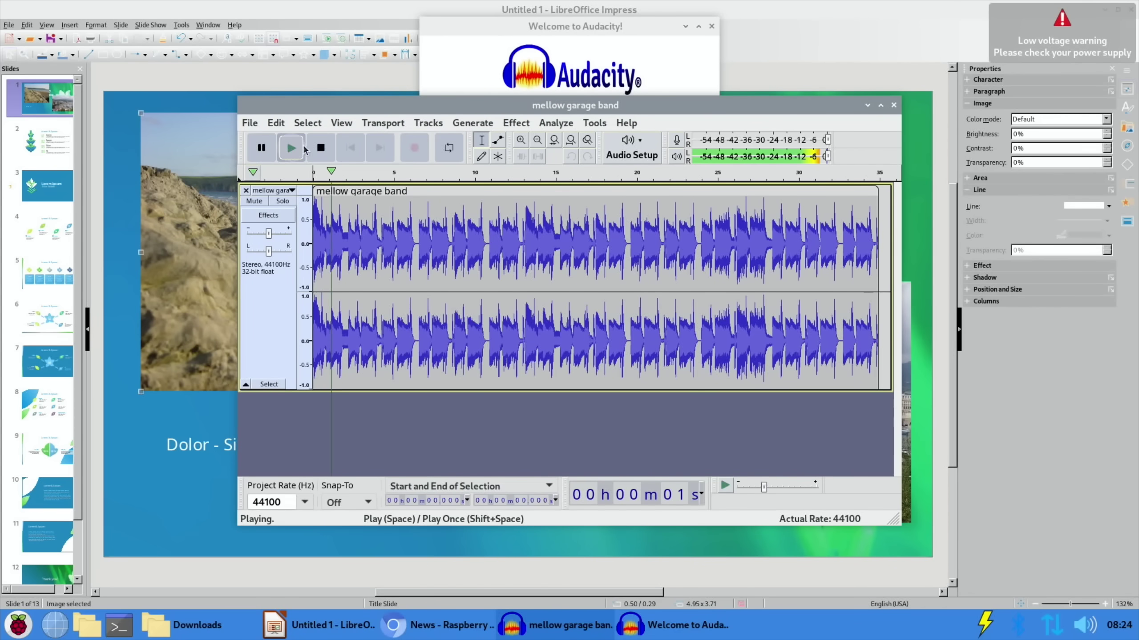
click(322, 148)
drag(801, 107, 611, 155)
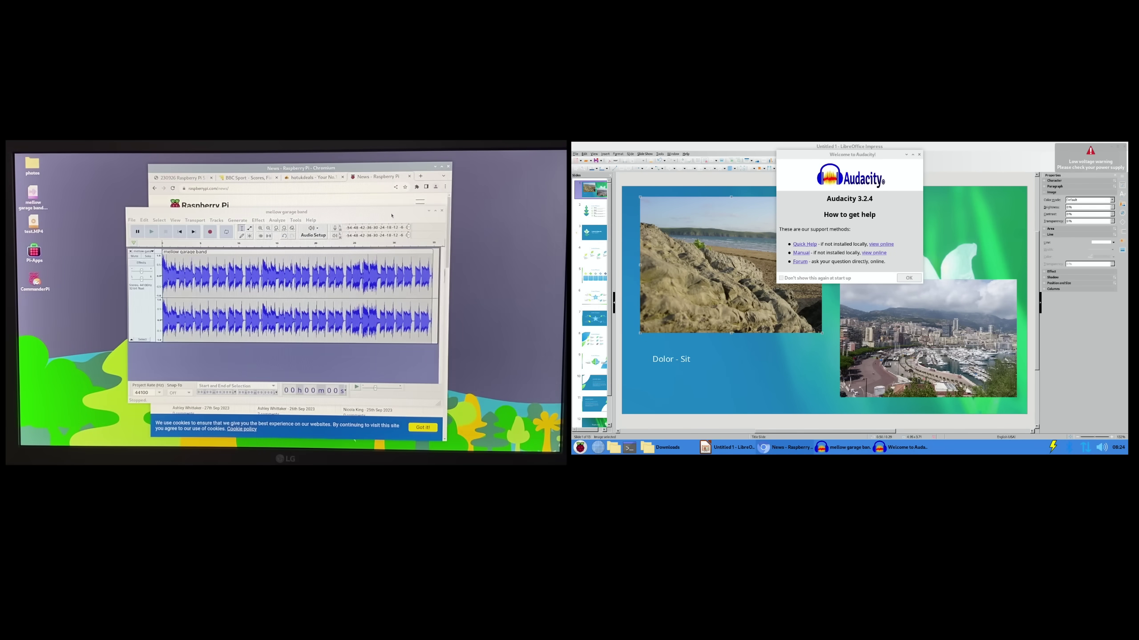
drag(392, 215, 301, 247)
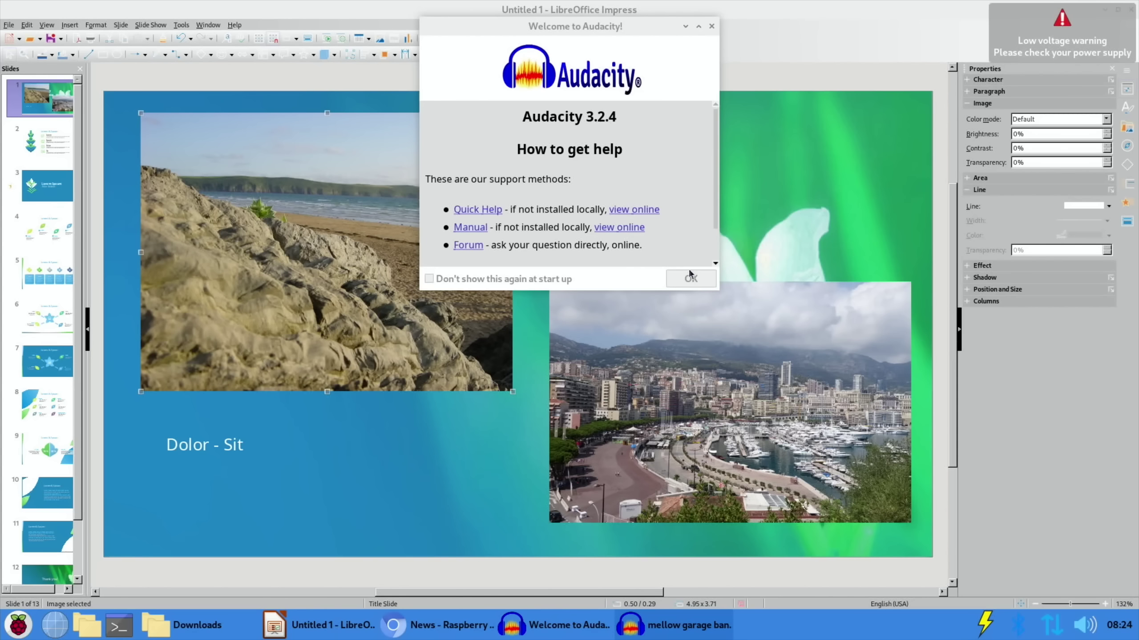
- Dismiss the Audacity welcome message, cancel a 'conk' menu search, and minimise Impress
click(908, 278)
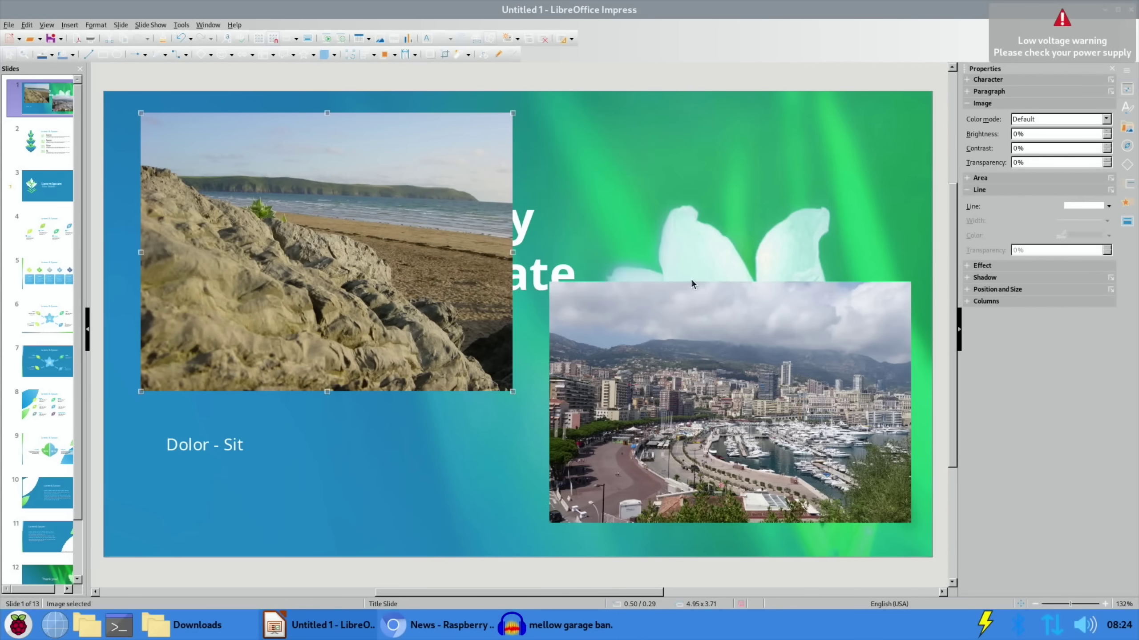
click(18, 625)
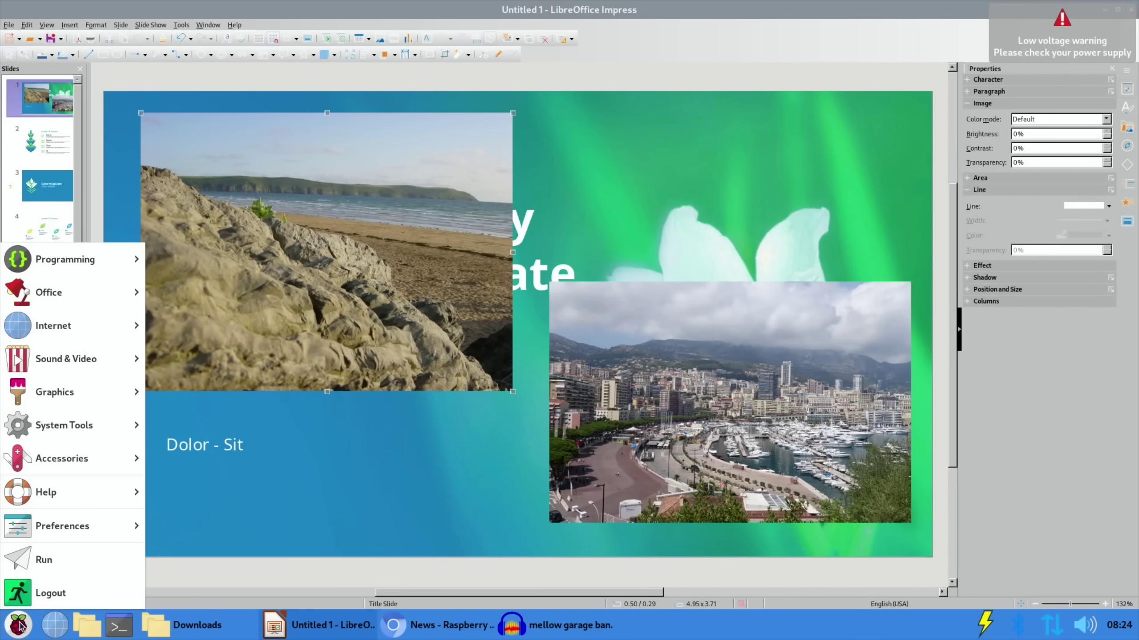
text(conky)
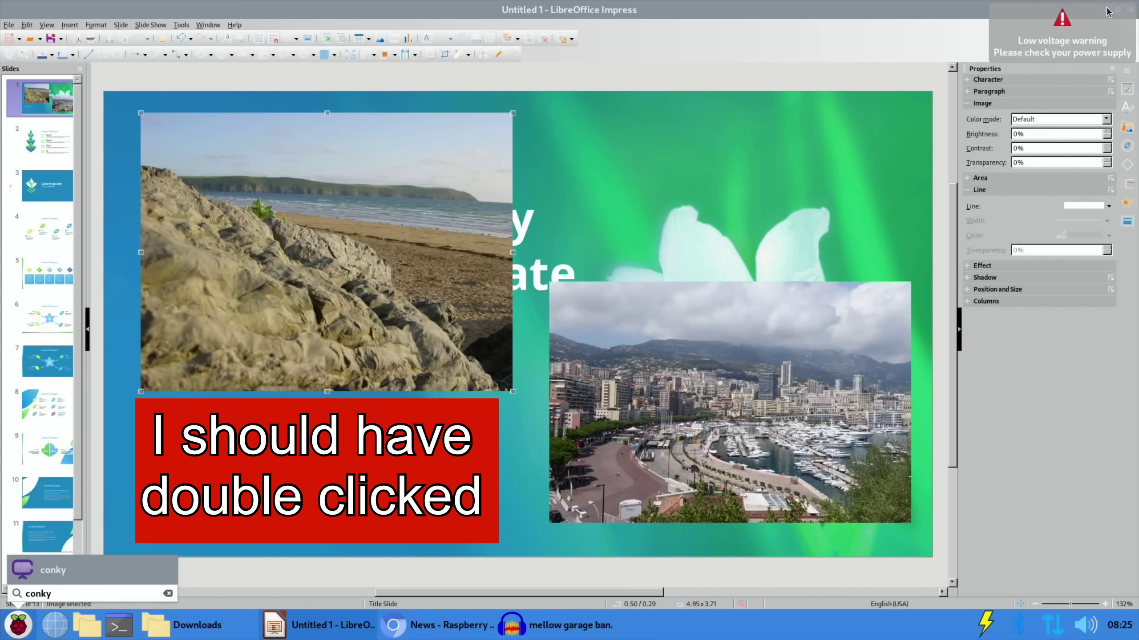
key(Return)
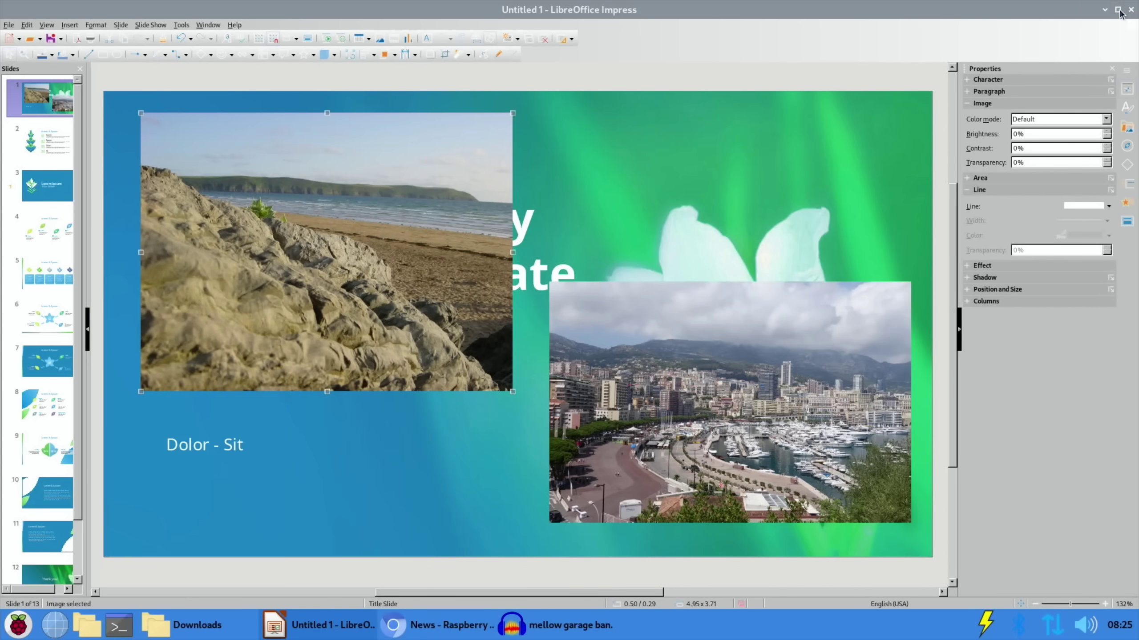
click(1110, 14)
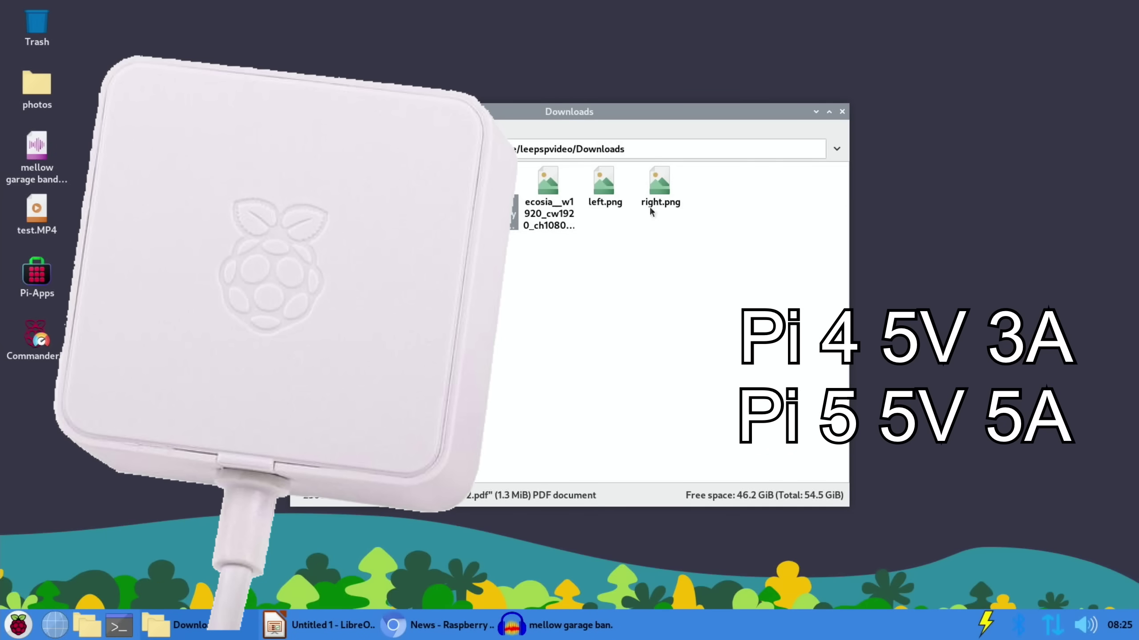
- Launch conky from System Tools, place it top-left, then search the menu for psensor
drag(635, 113, 904, 32)
click(25, 623)
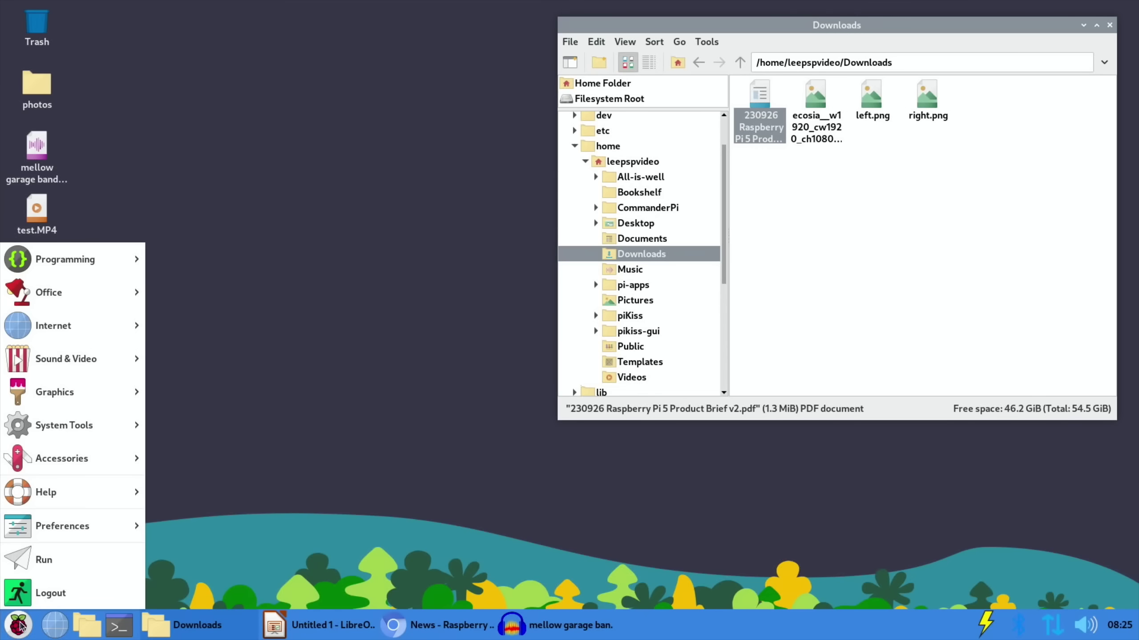
mouse_move(89, 425)
click(183, 458)
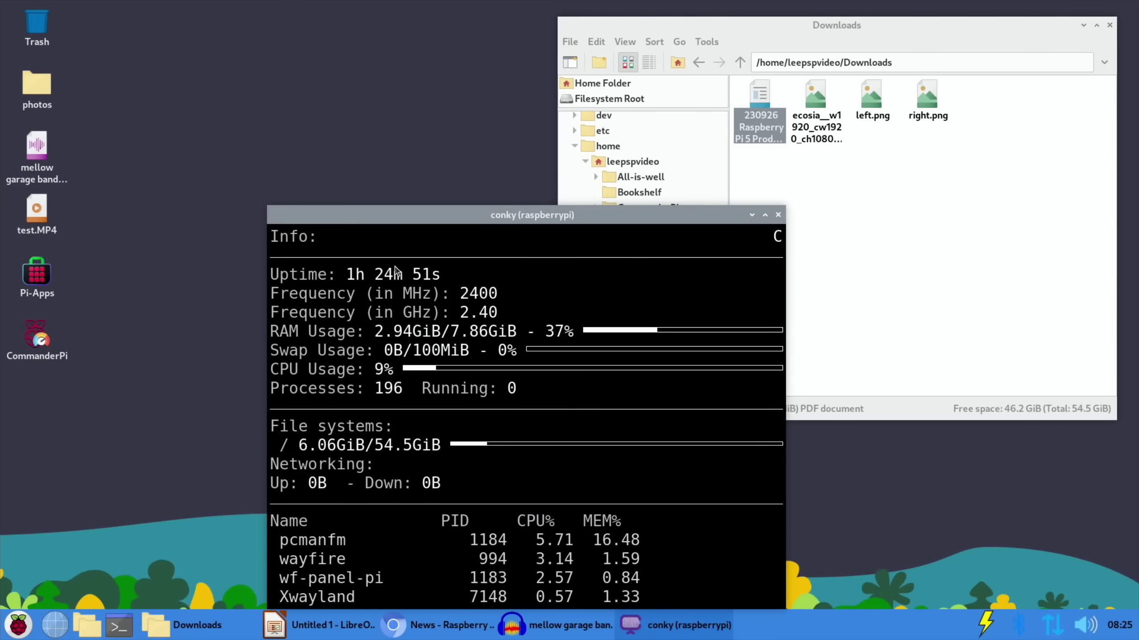
drag(412, 221, 163, 29)
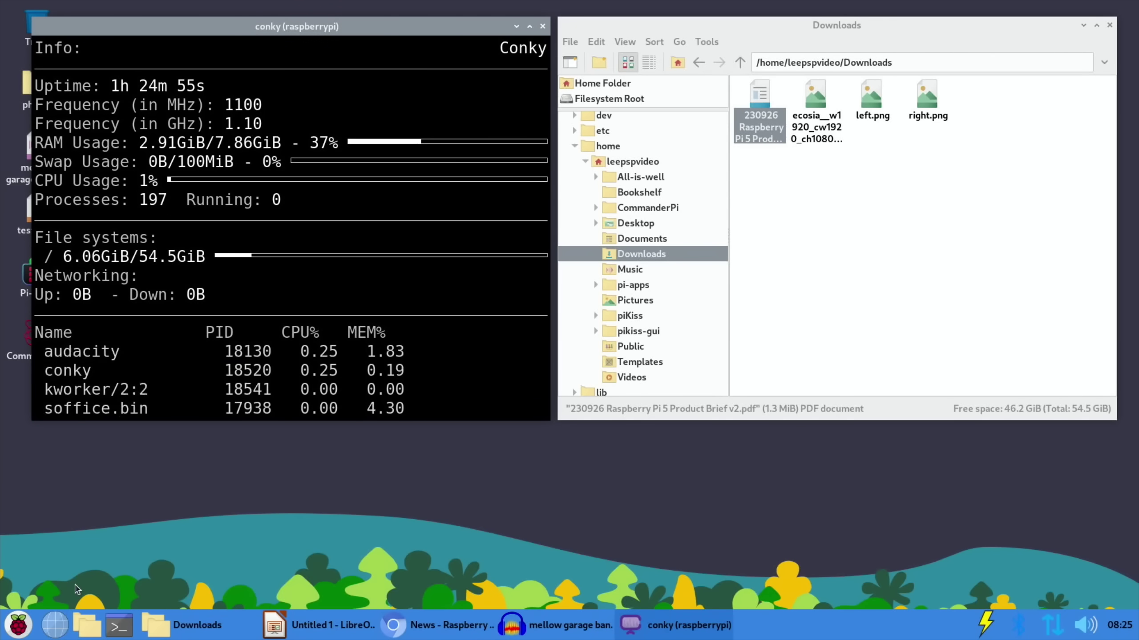
key(super)
text(psen)
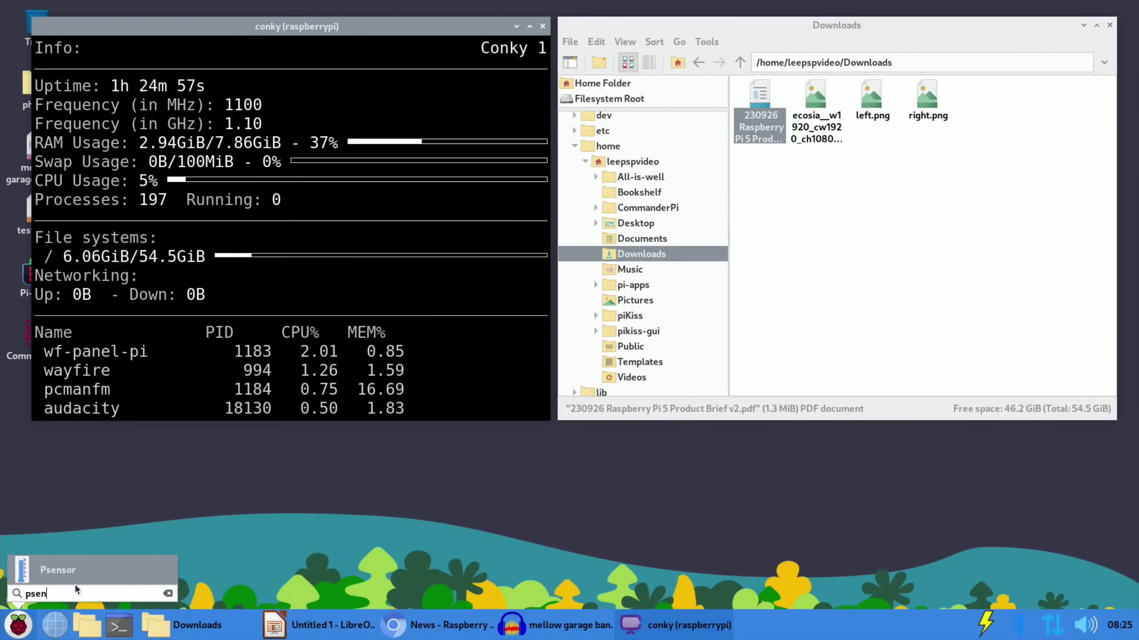
text(sor)
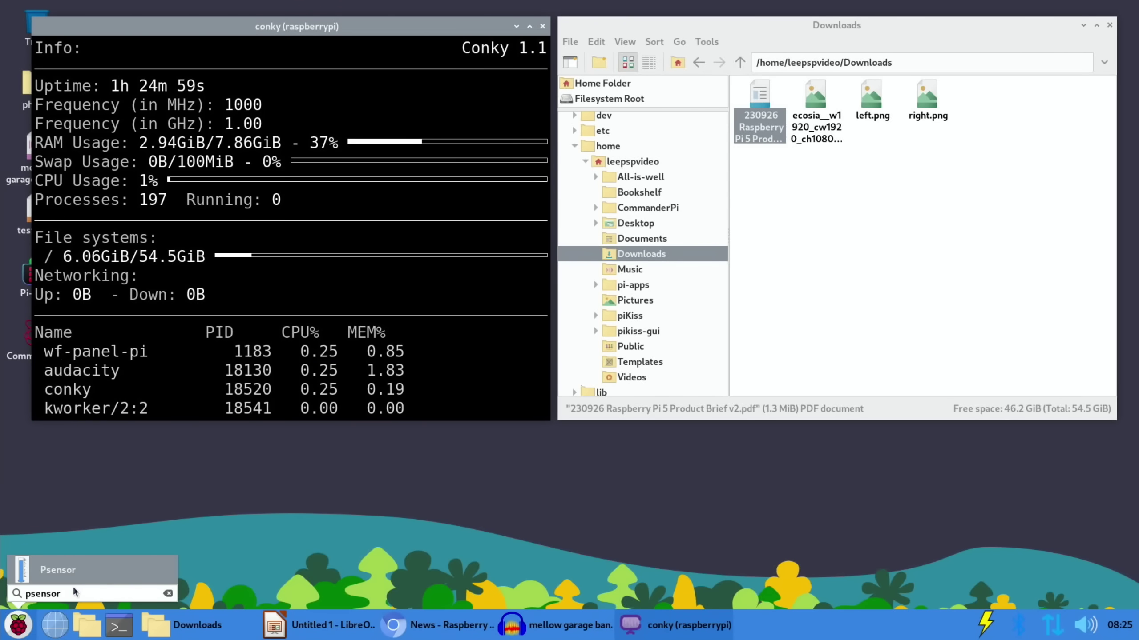
- Launch Psensor and place its temperature monitor window in the bottom-right corner
key(Return)
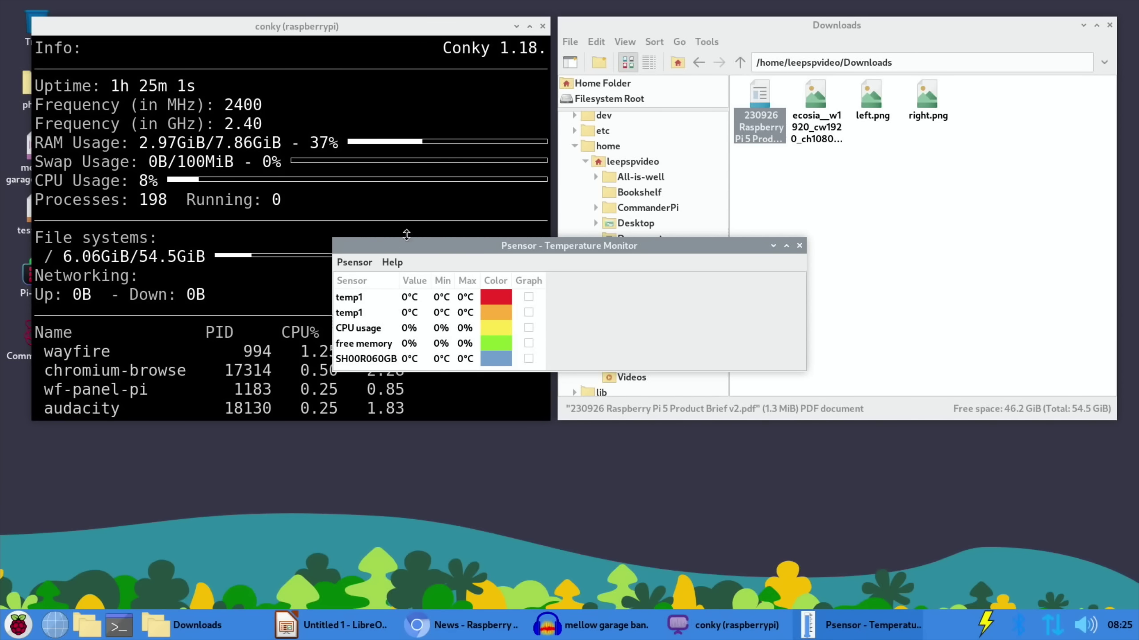
drag(402, 251, 997, 468)
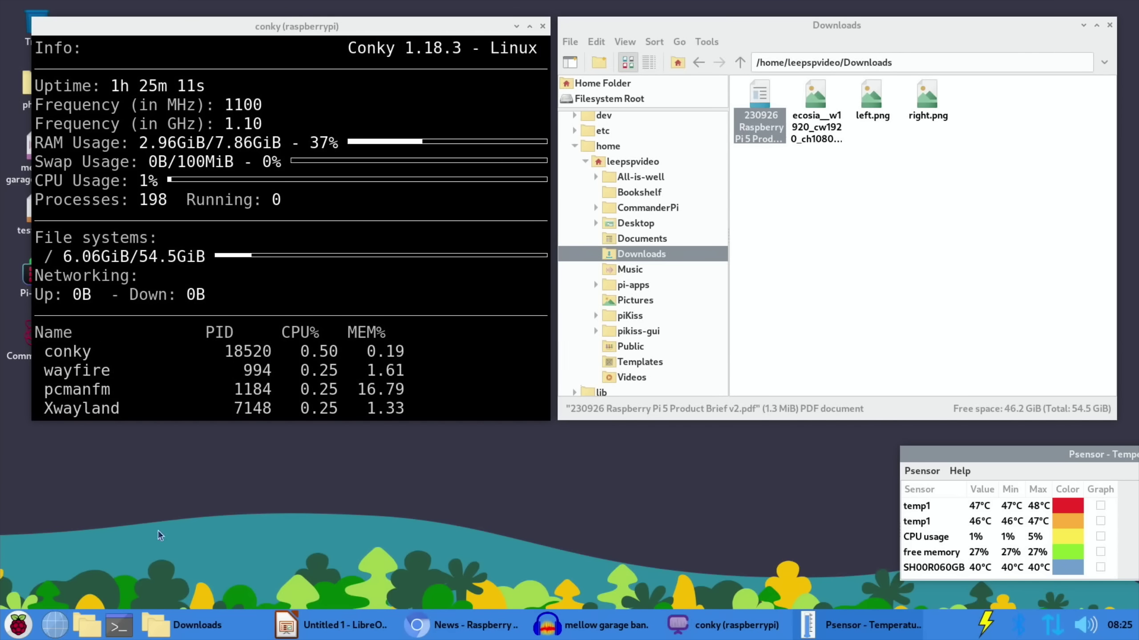
click(17, 625)
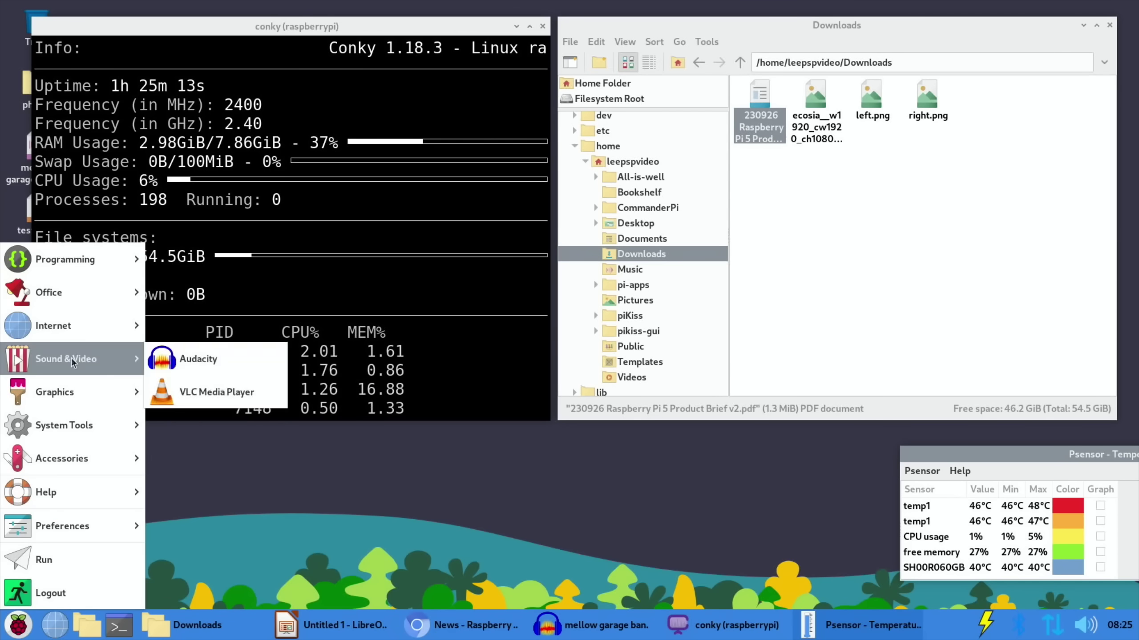
- Launch Firefox, search Google for 'bbc sport' and accept the cookie notice
mouse_move(73, 295)
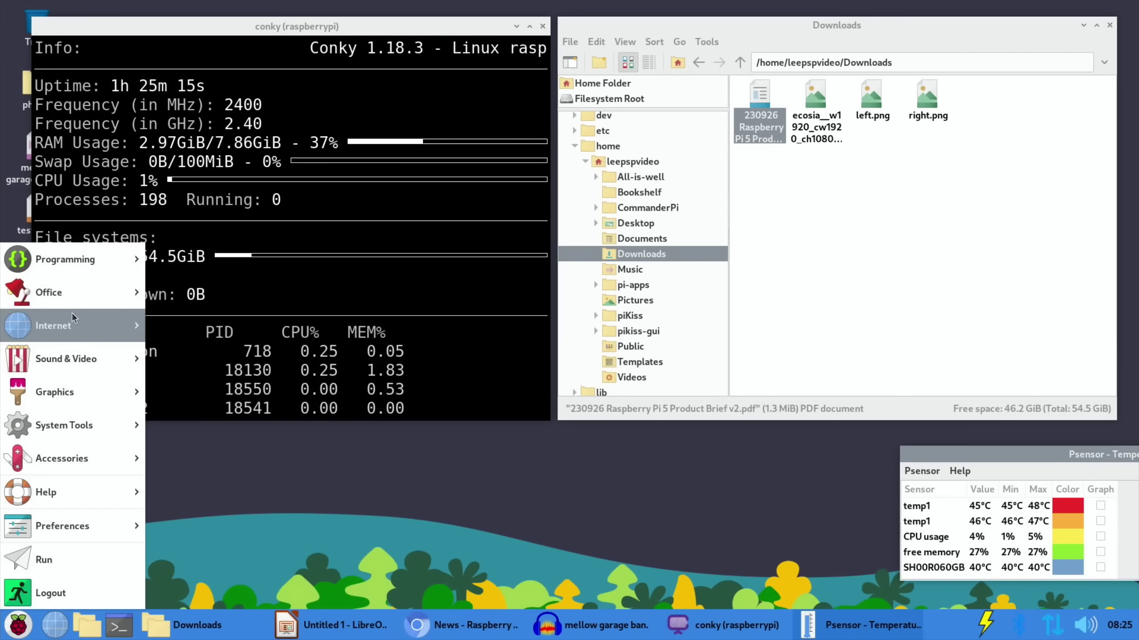
mouse_move(71, 317)
click(177, 357)
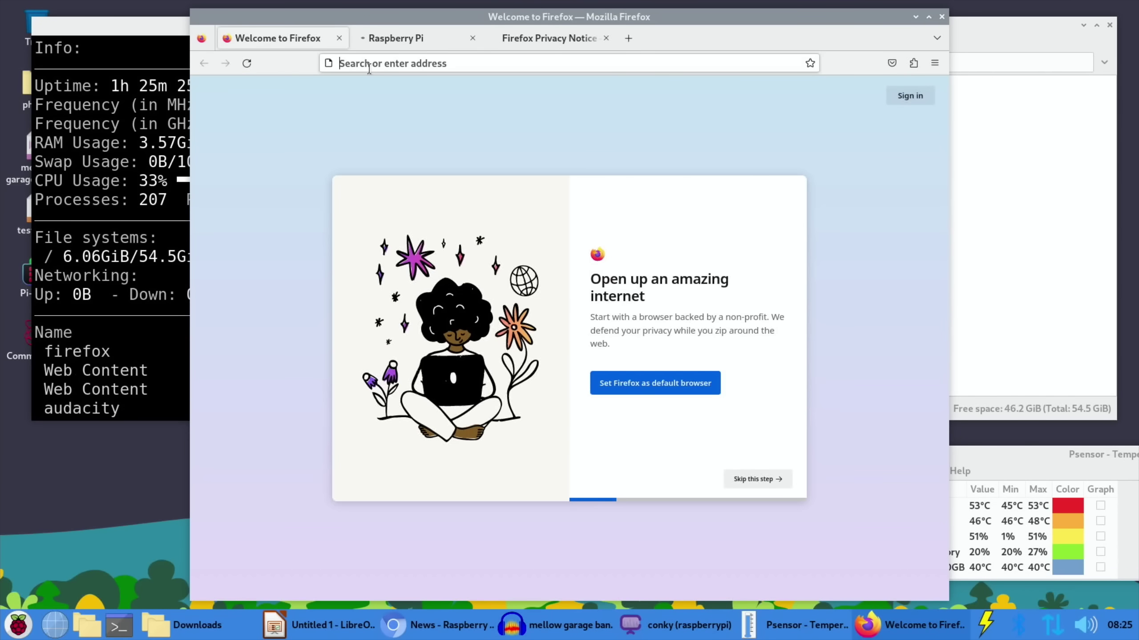
text(bbc sport)
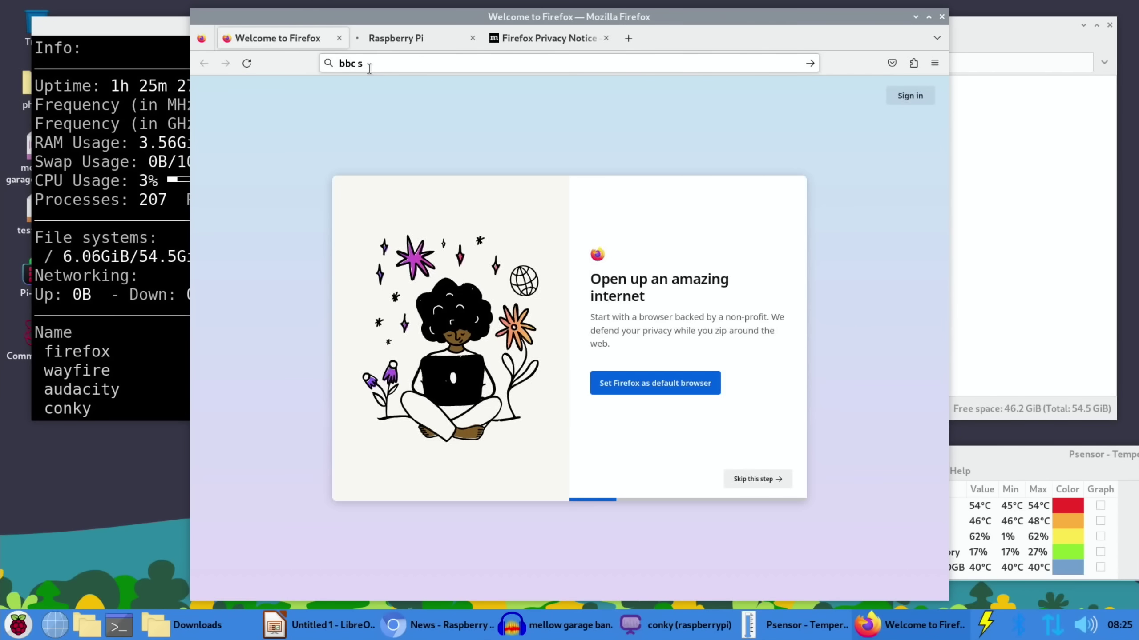
key(Return)
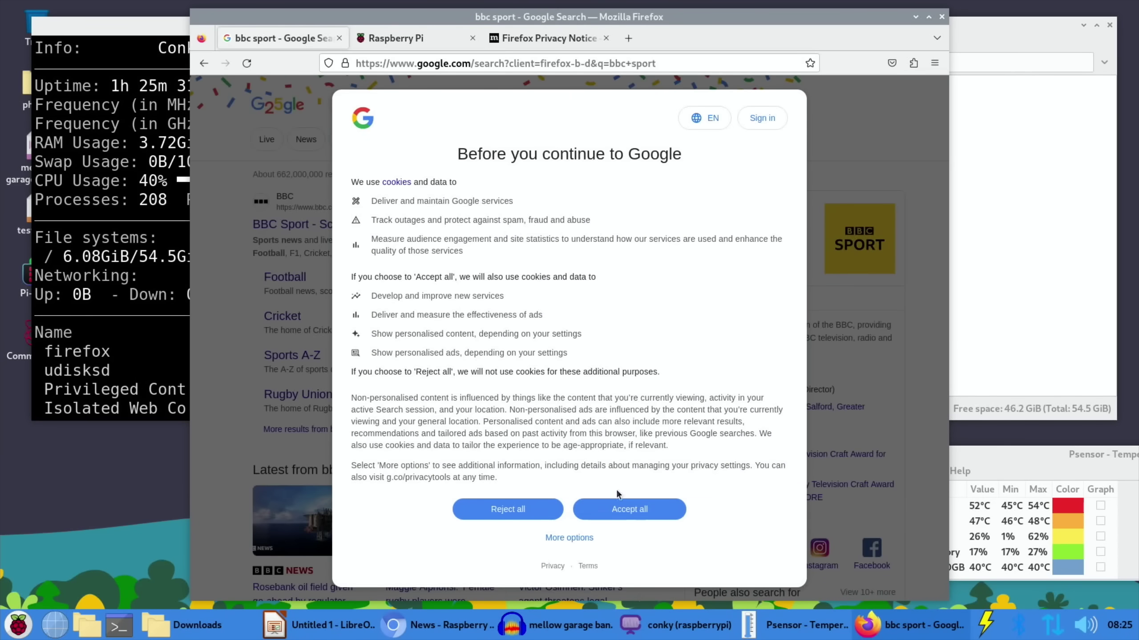
click(624, 514)
- Scroll the results, then view the Privacy Notice and Raspberry Pi website tabs
scroll(512, 369, down, 5)
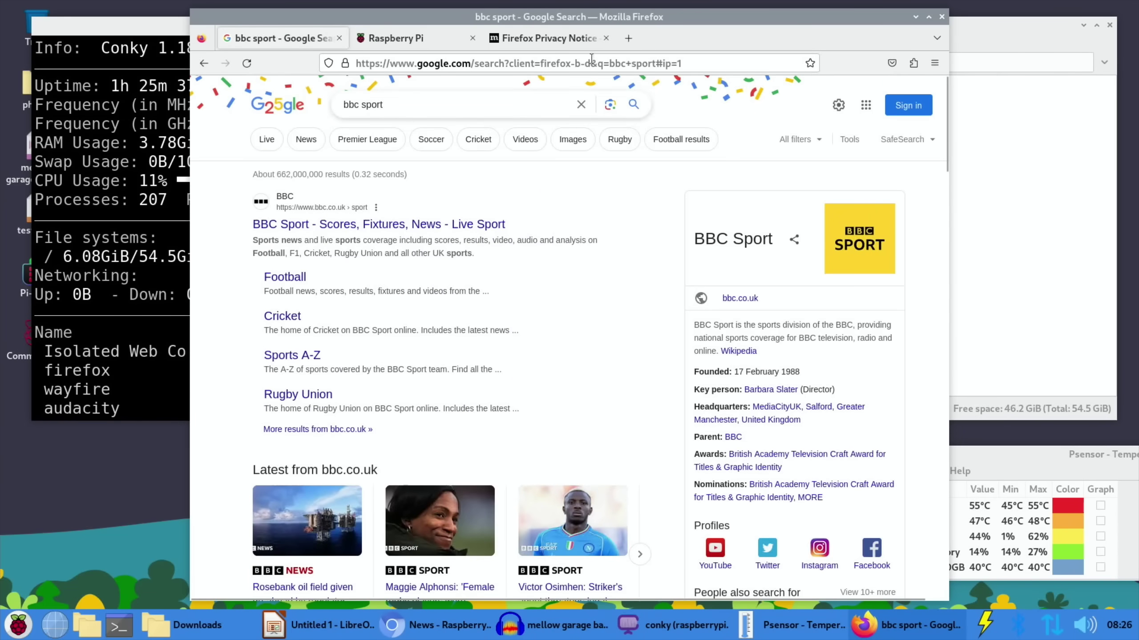
click(547, 38)
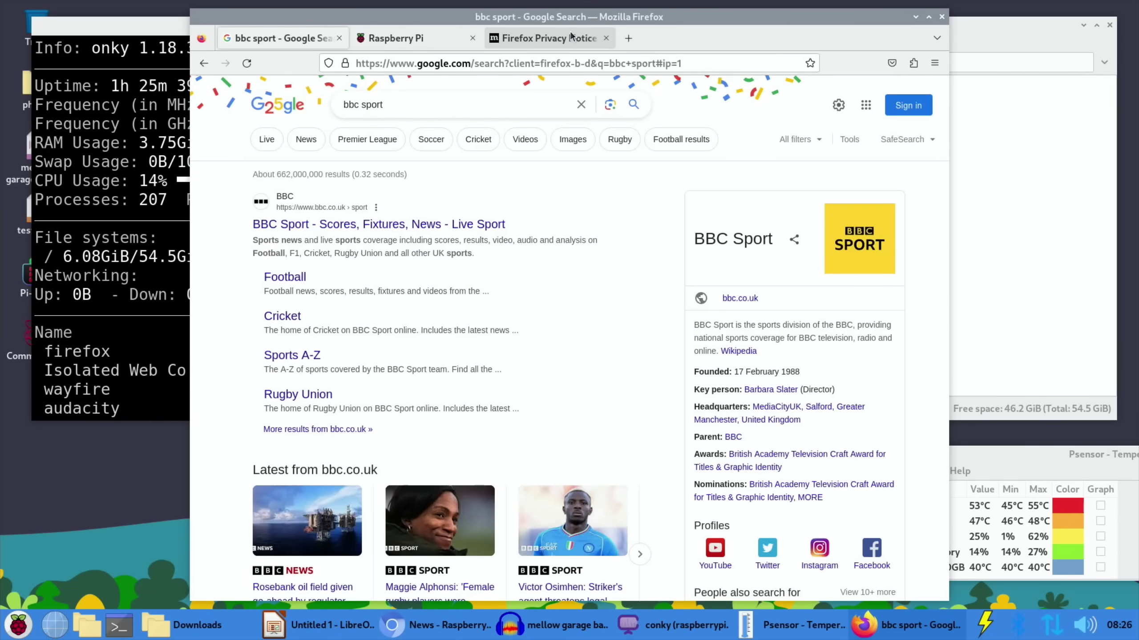
click(403, 39)
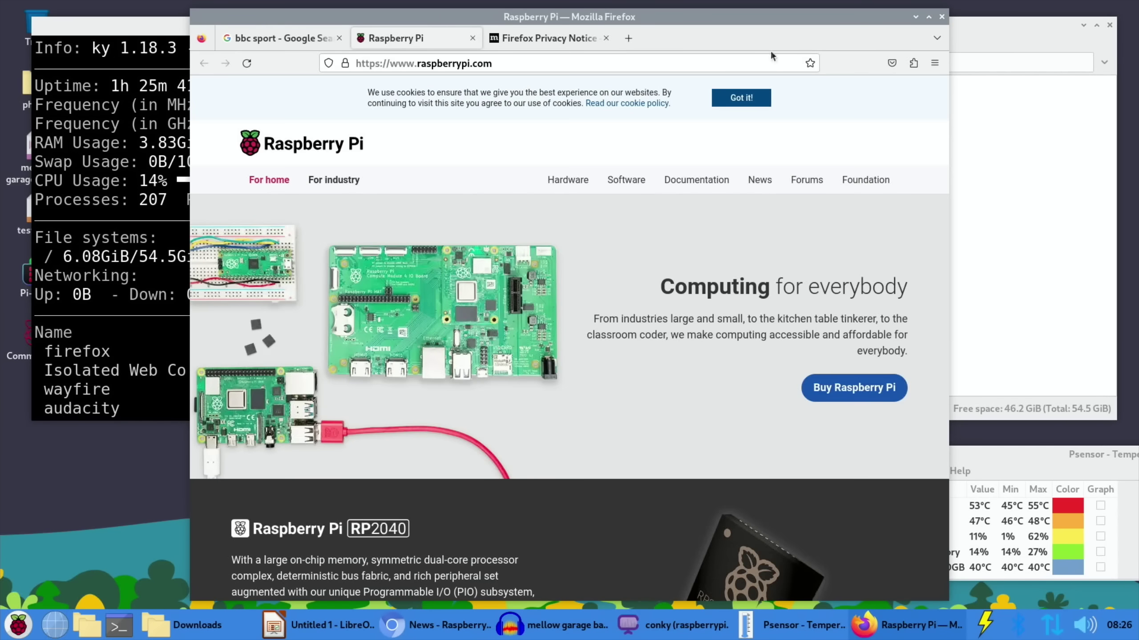
- Close Firefox and launch VLC media player from the Sound & Video menu
click(941, 17)
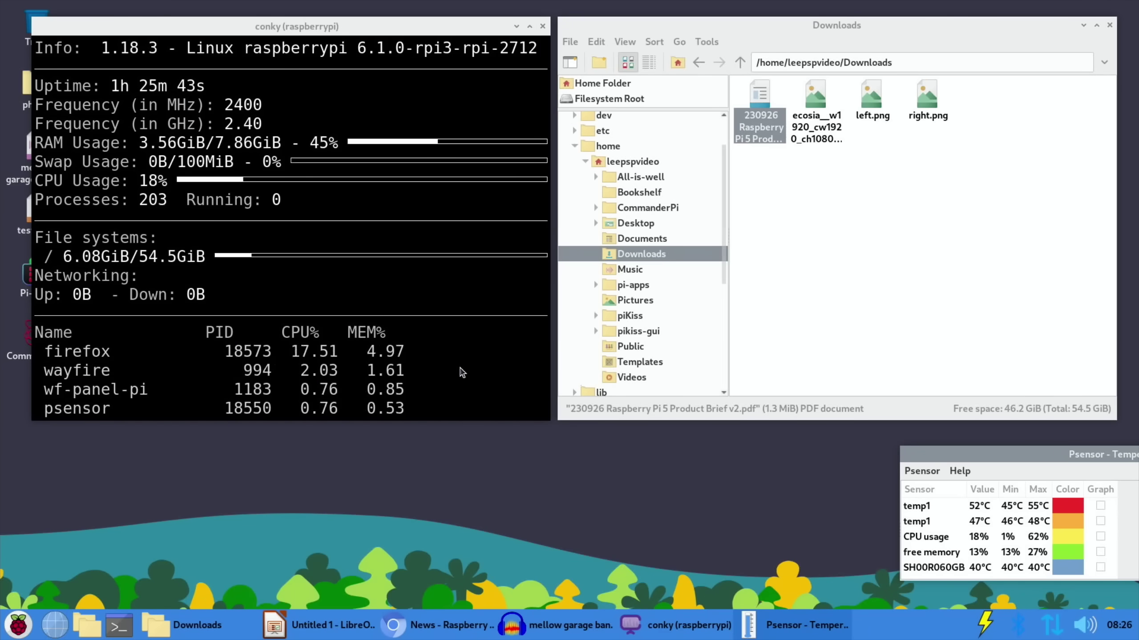
click(18, 625)
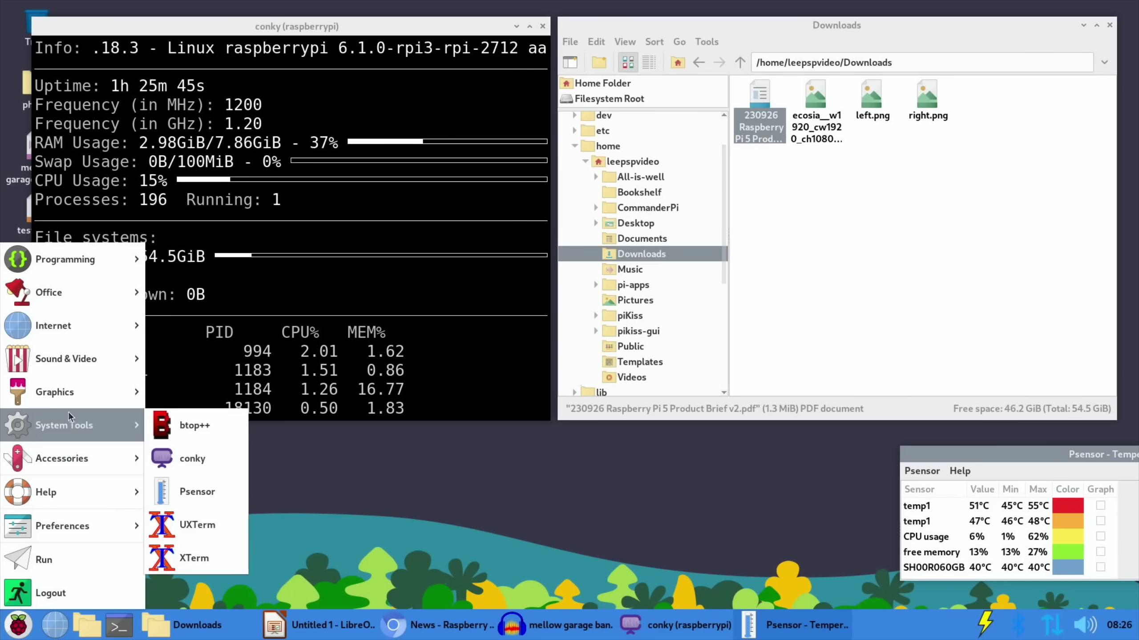
mouse_move(71, 392)
mouse_move(73, 363)
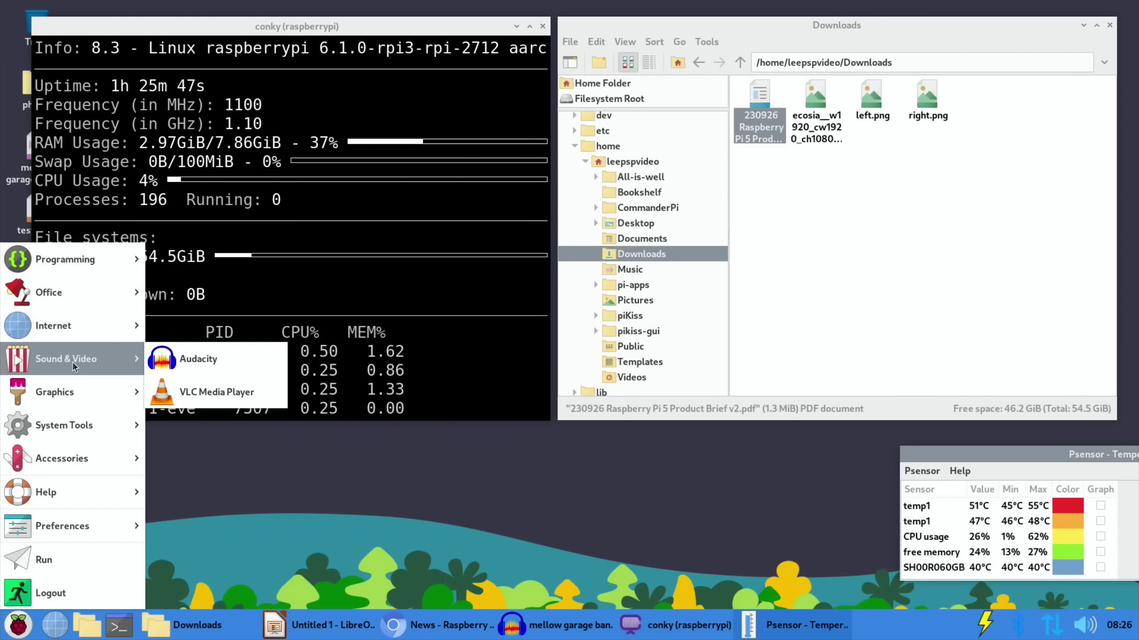
click(188, 394)
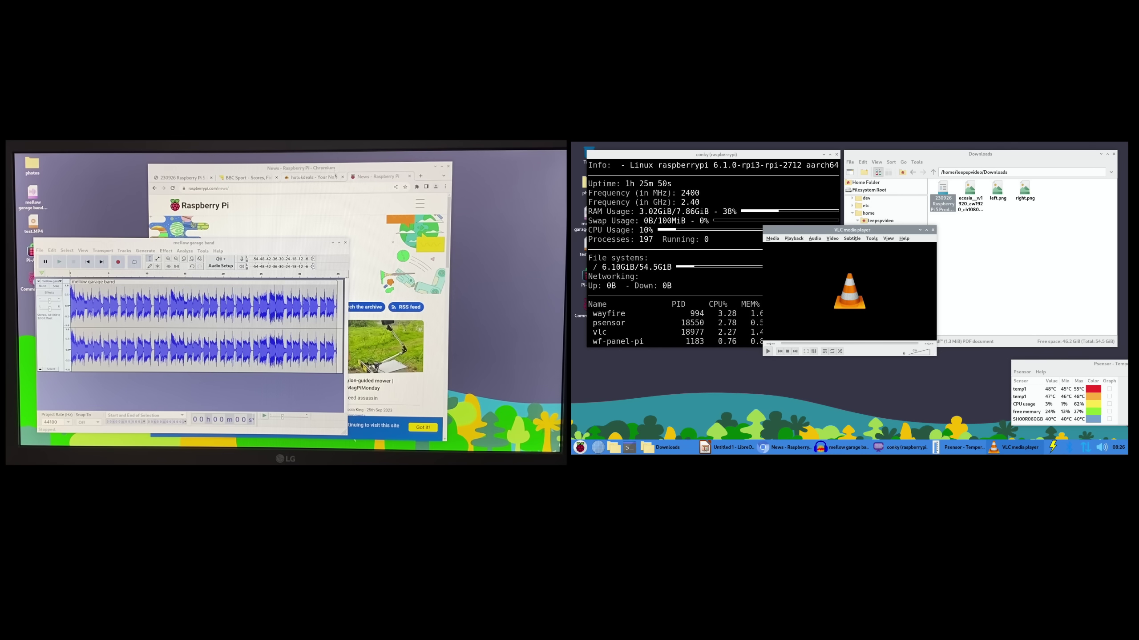
click(222, 170)
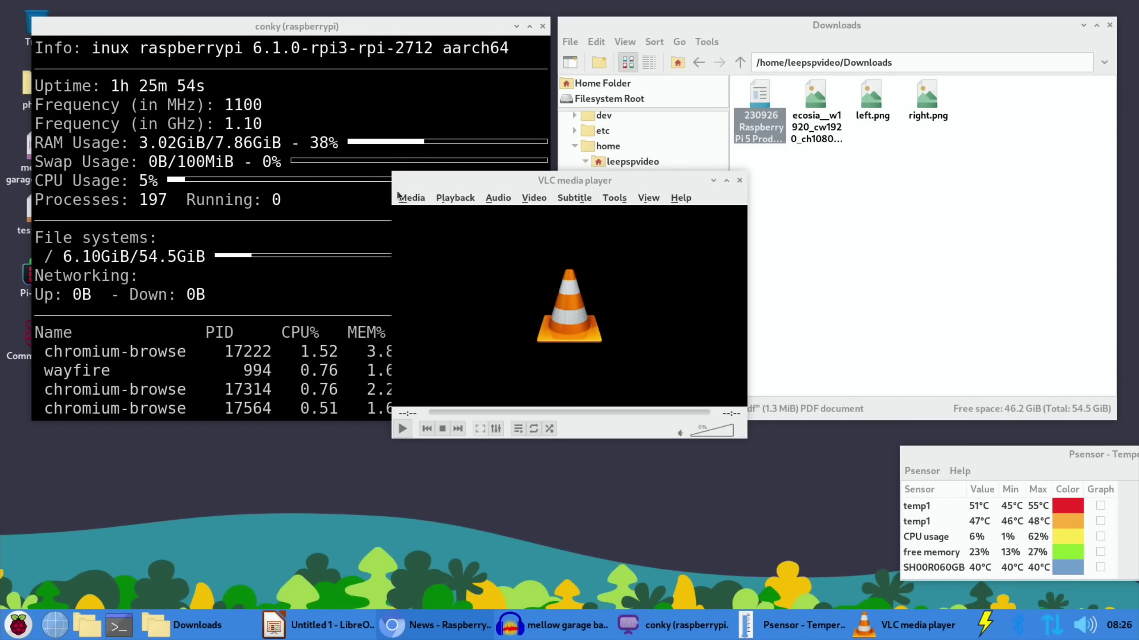
- Play test.MP4 from the leepspvideo Desktop folder in VLC and reposition the video window
click(772, 238)
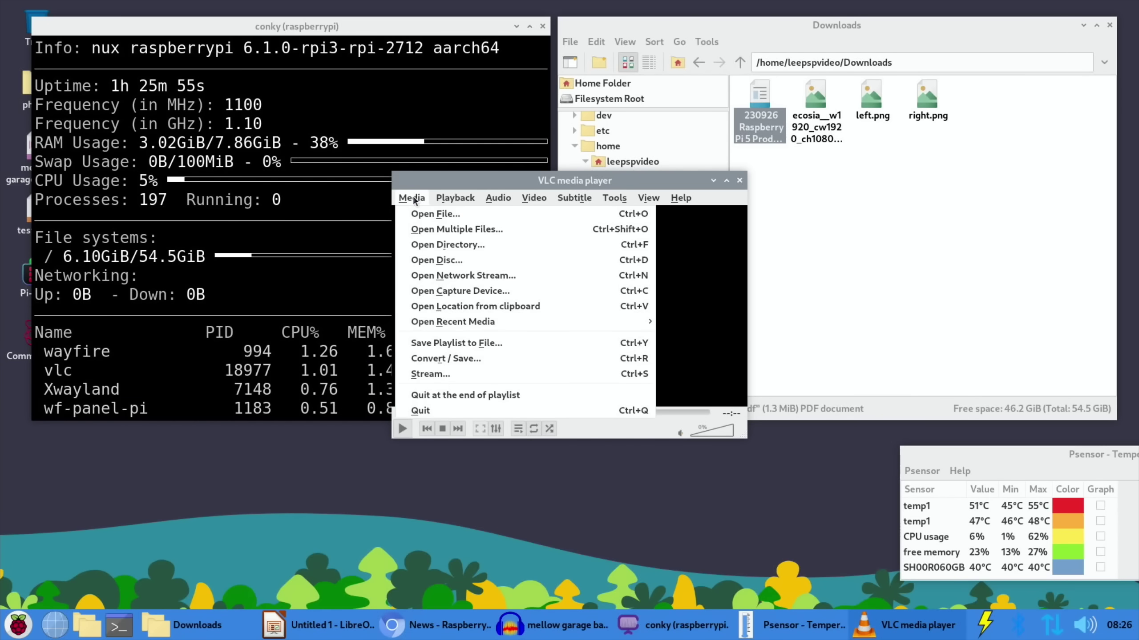
click(422, 213)
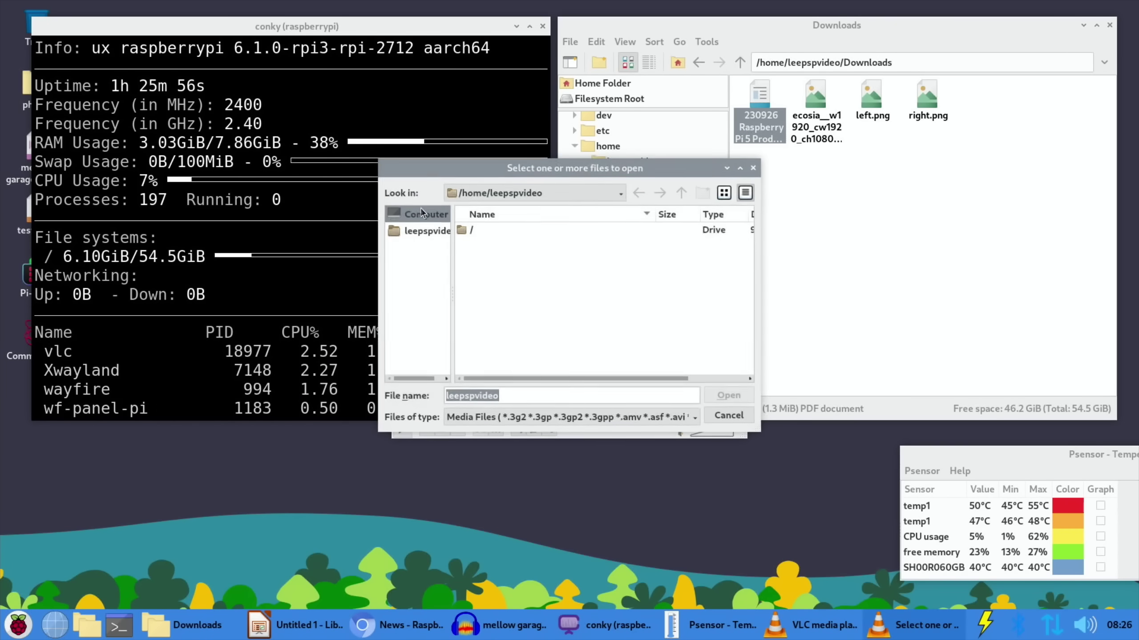
click(422, 231)
click(480, 271)
double_click(480, 267)
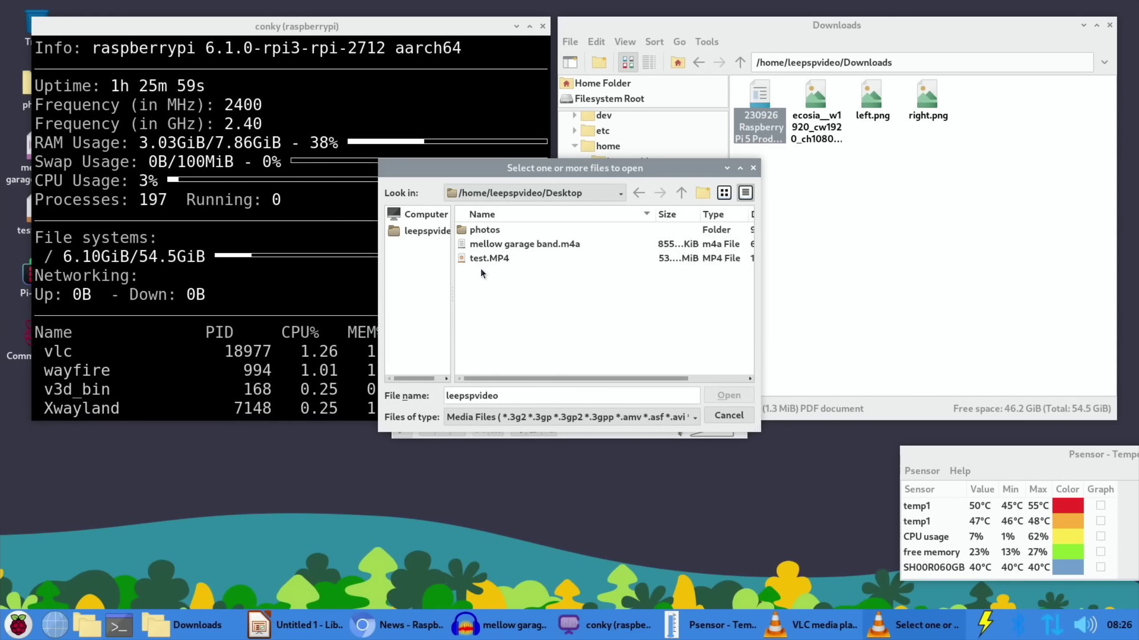
double_click(483, 259)
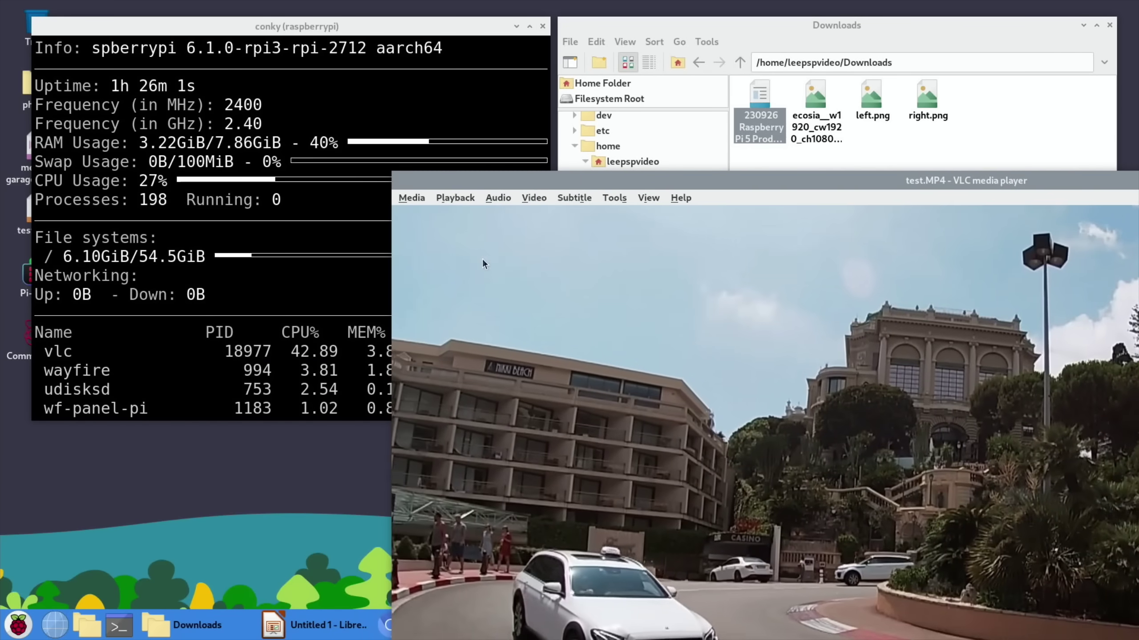
drag(530, 182, 250, 28)
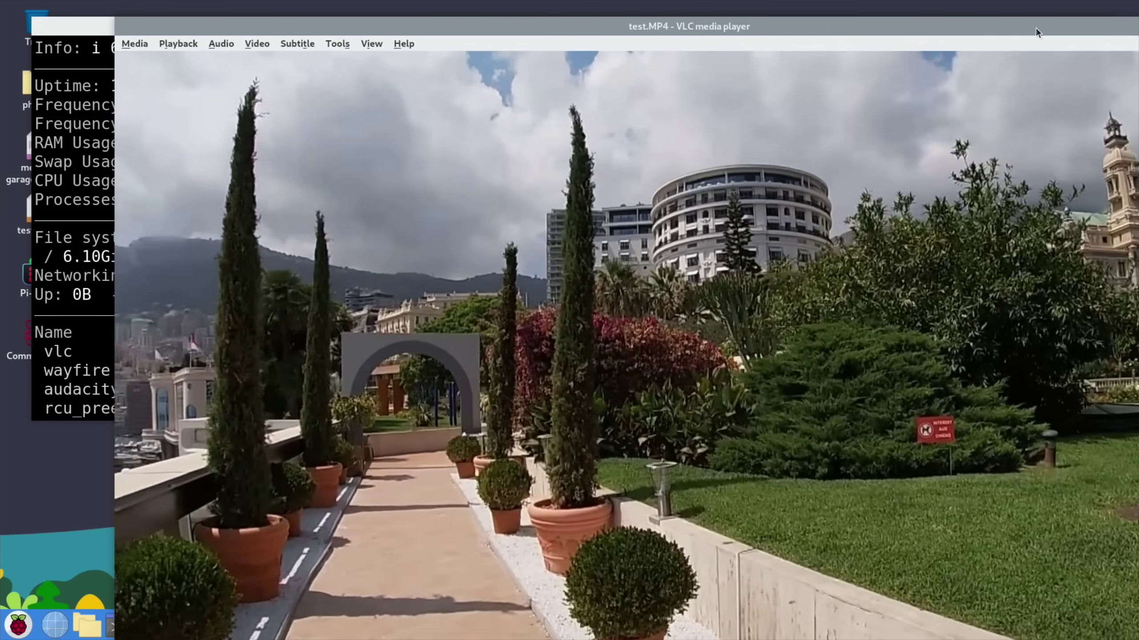
drag(1035, 27, 798, 60)
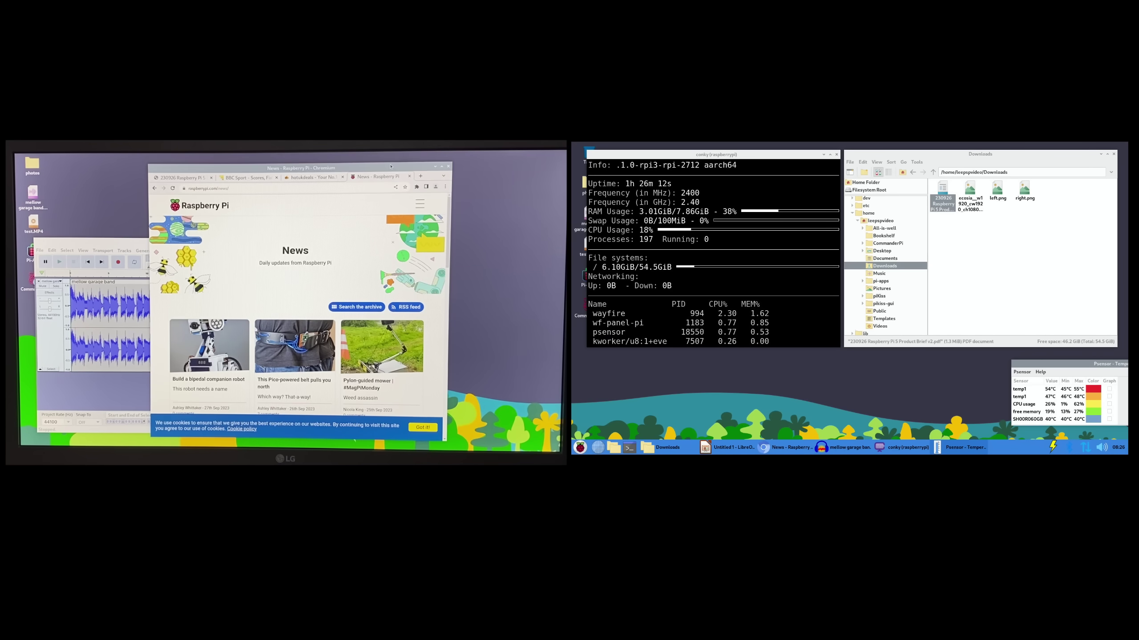
- Move Chromium onto the main desktop and go to youtube
drag(390, 165, 872, 160)
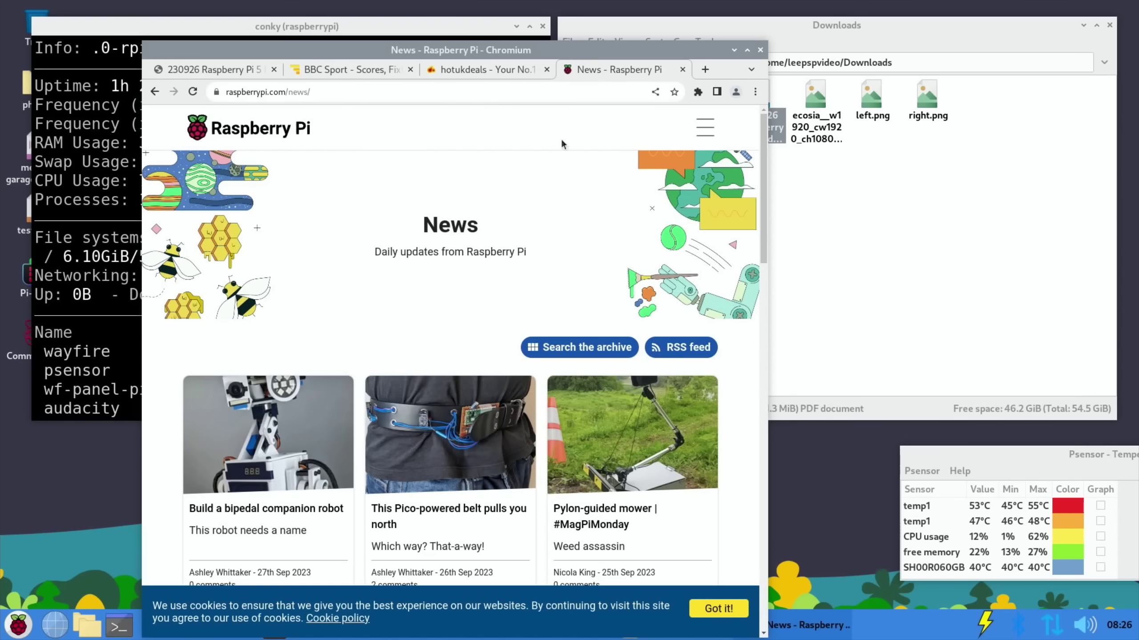
click(421, 93)
text(youtube)
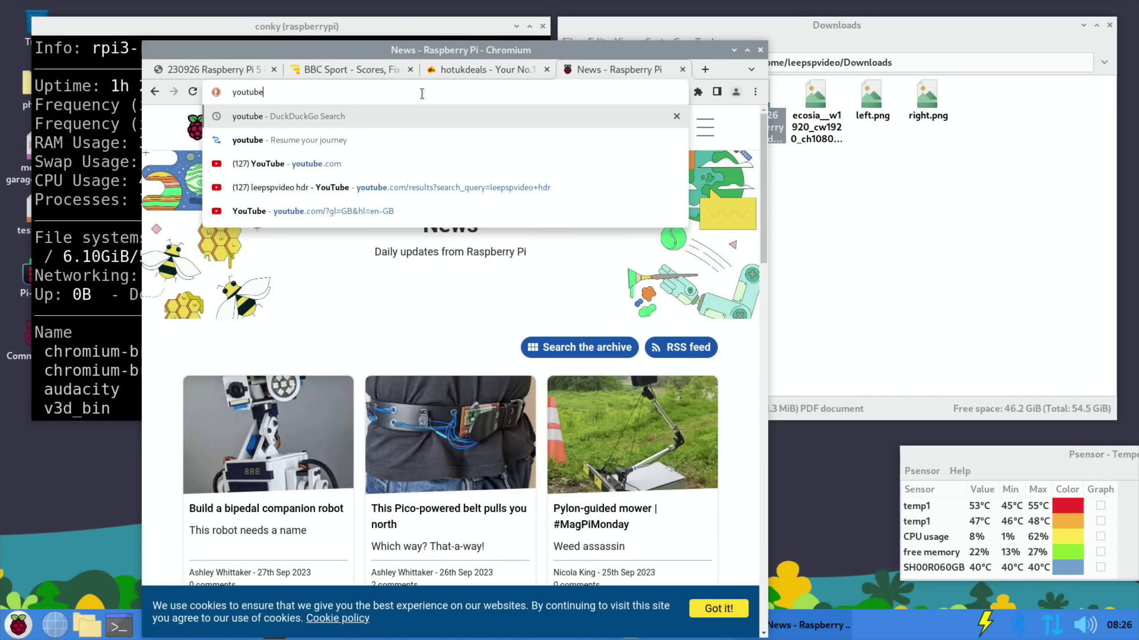
key(Return)
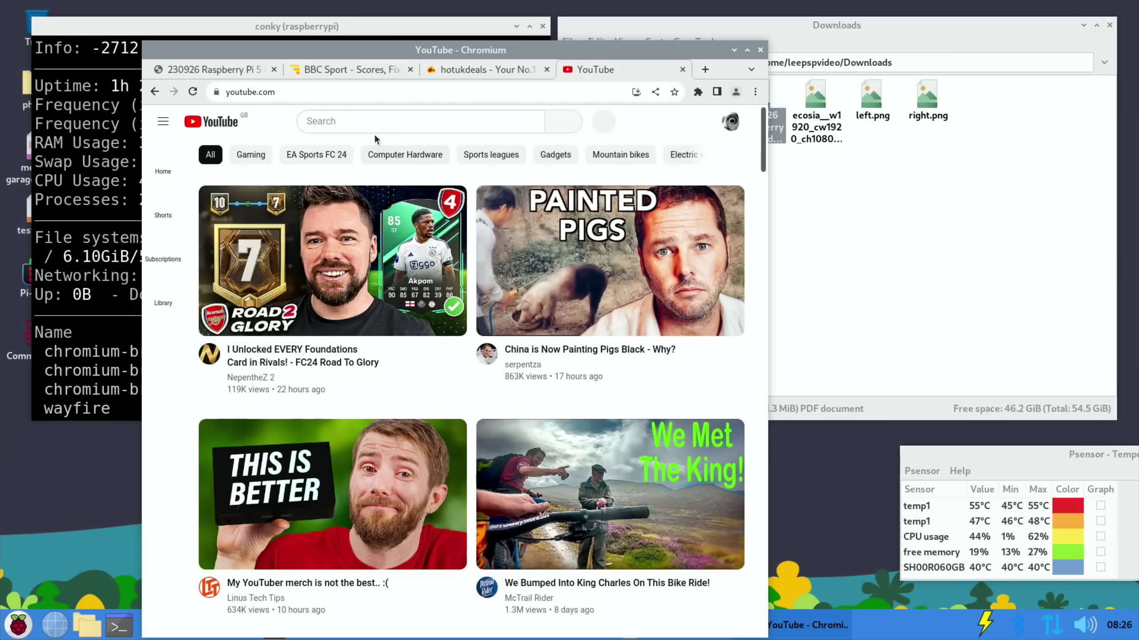
- Rerun the 'leepspvideo hdr' search and play the 4K UHD HDR demo clips full screen
click(373, 124)
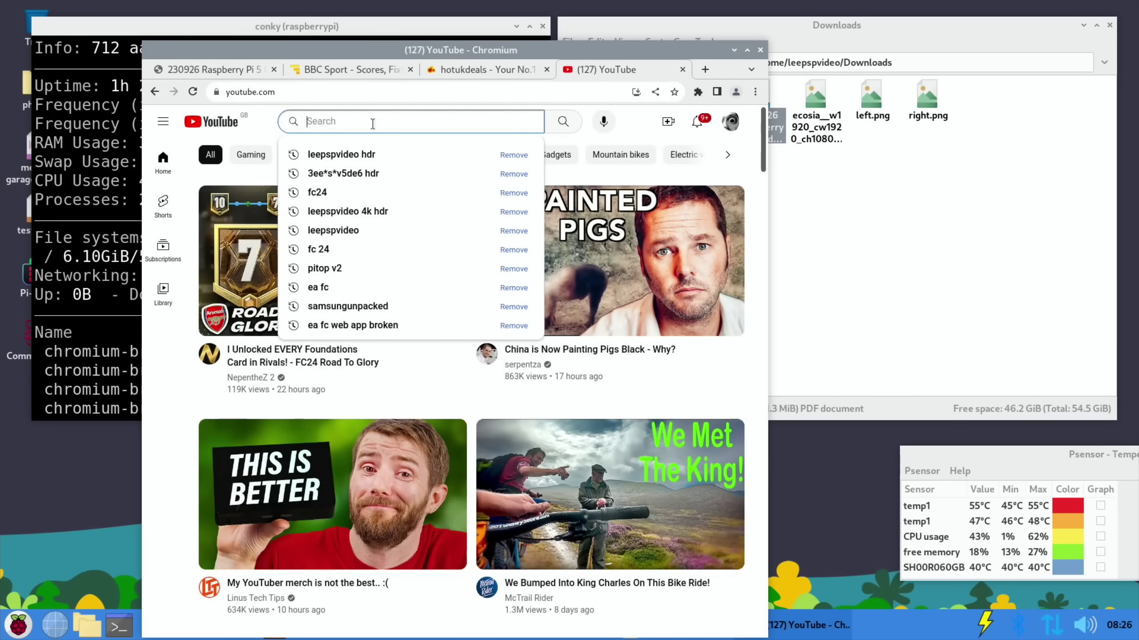
click(368, 156)
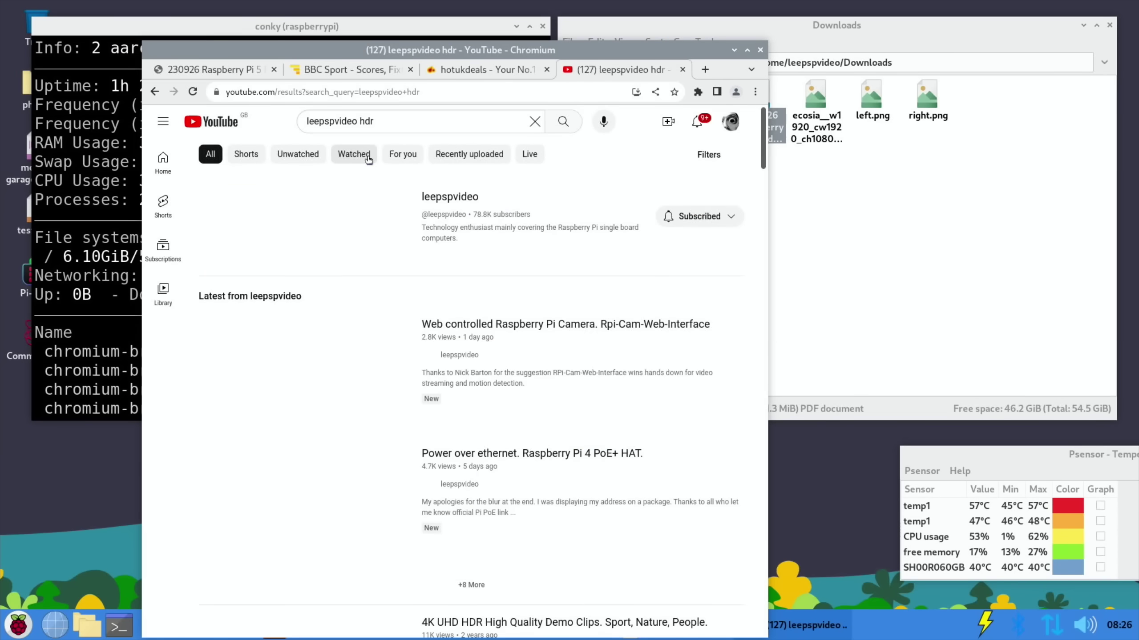
scroll(372, 310, down, 5)
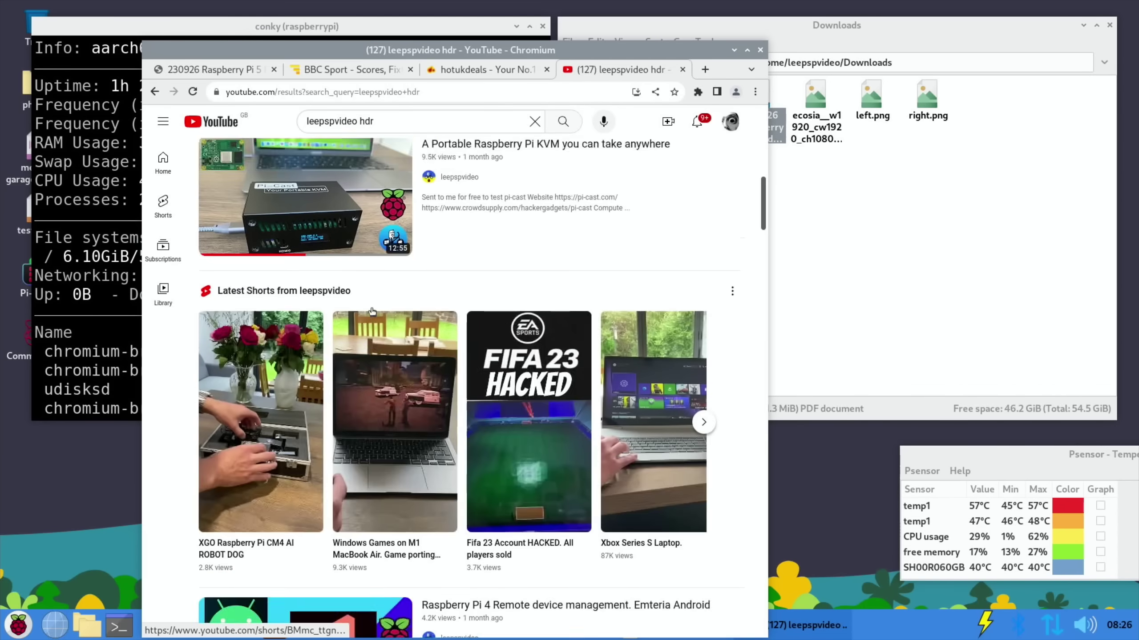
scroll(328, 269, up, 4)
click(328, 251)
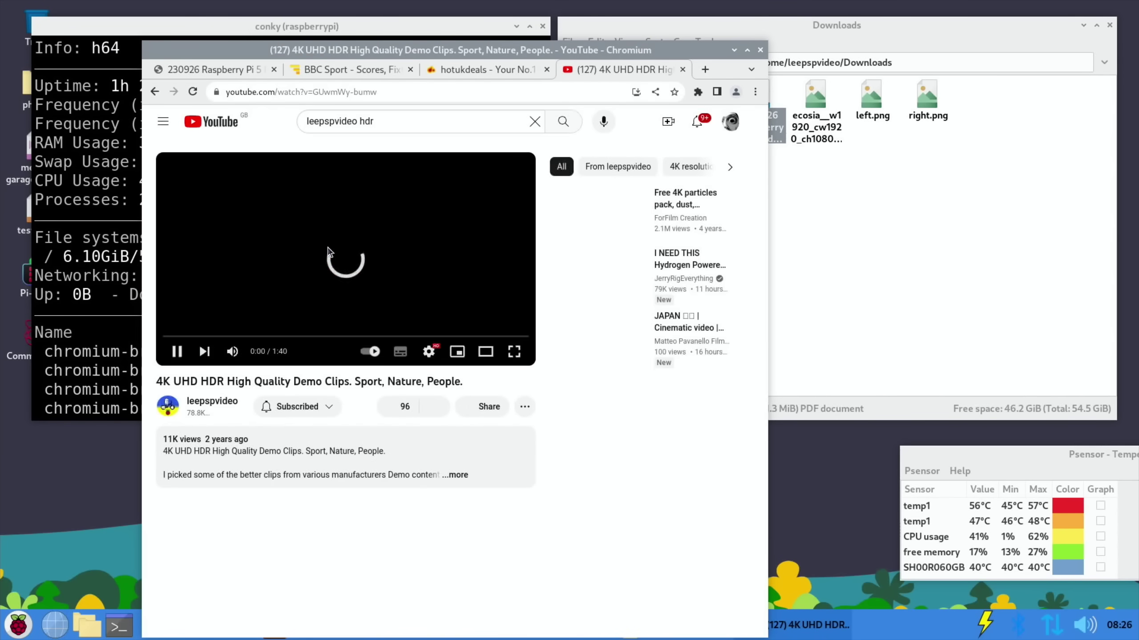
click(513, 352)
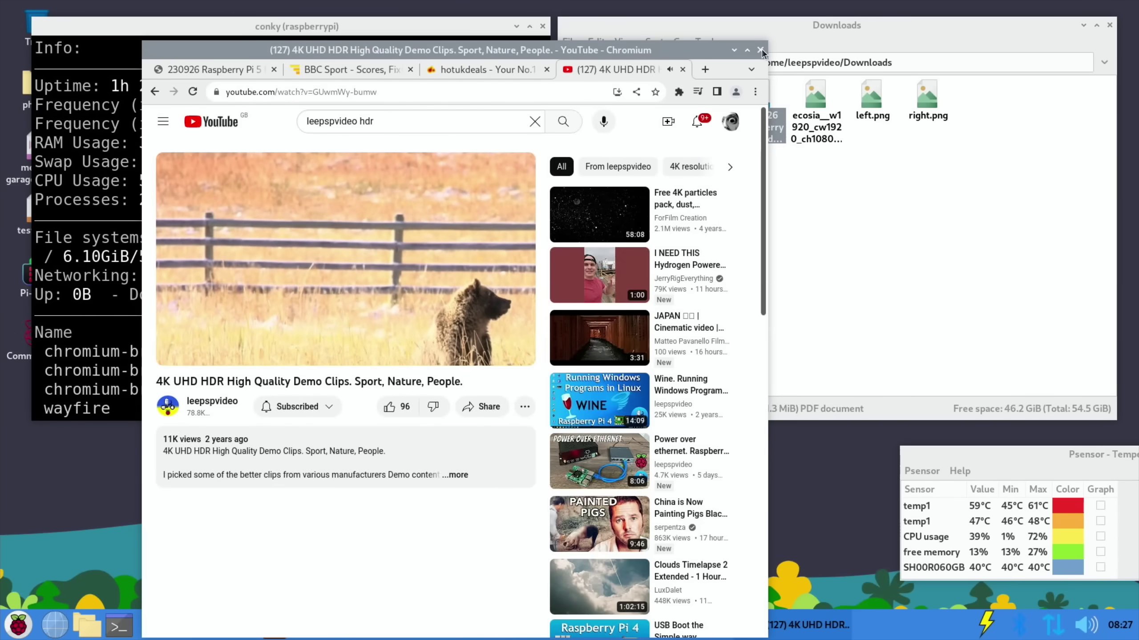
- Close Chromium and launch Raspberry Pi Imager from the Accessories menu
click(762, 48)
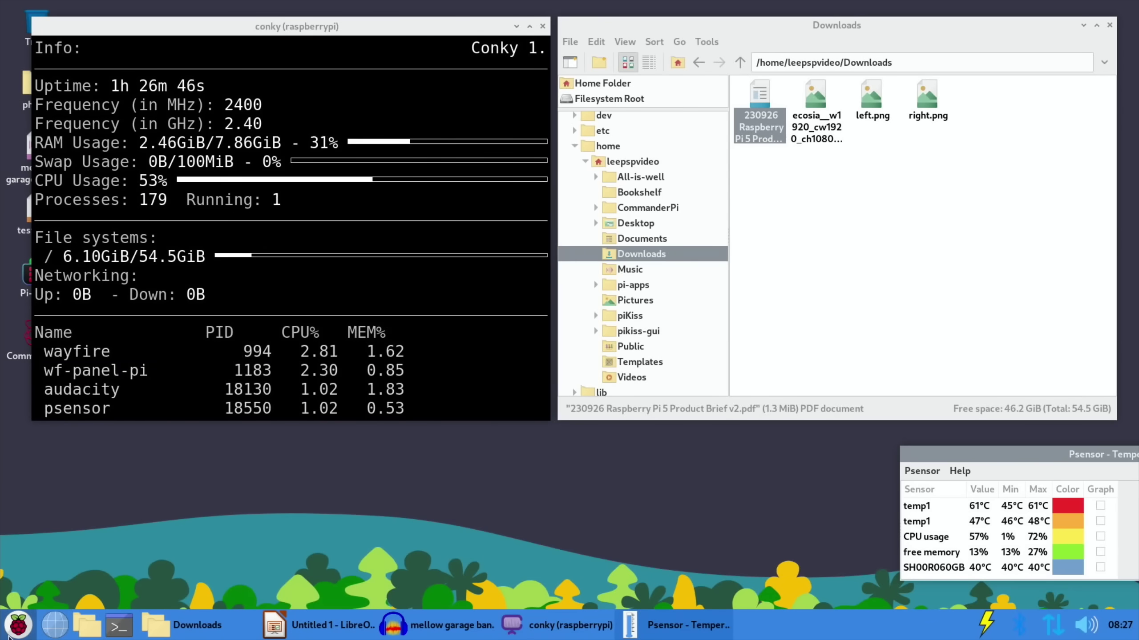
click(8, 636)
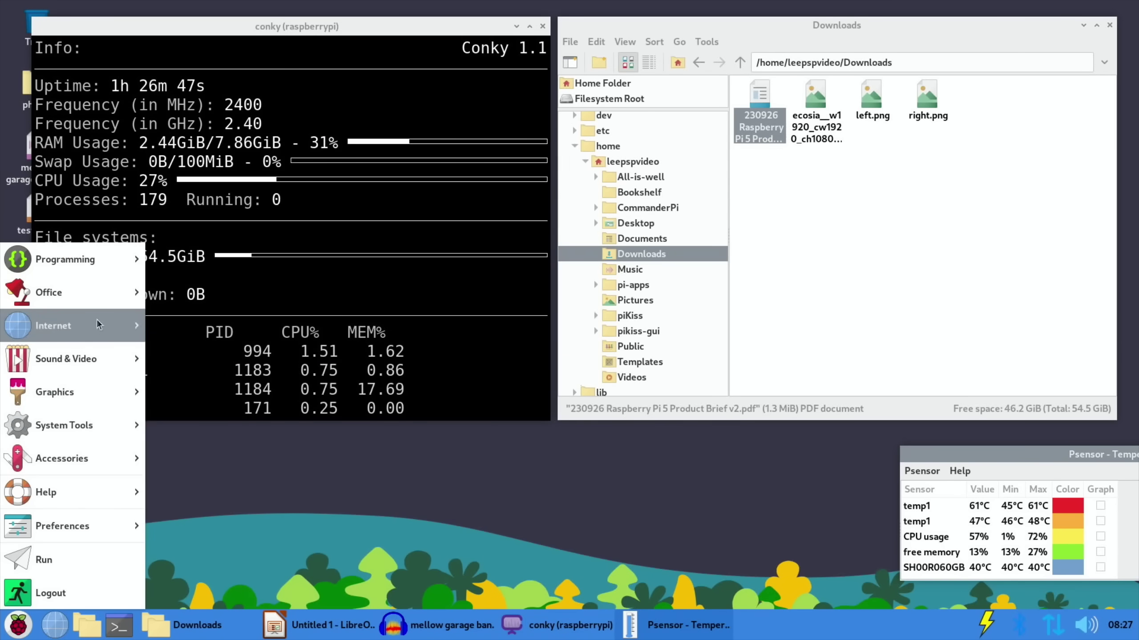
mouse_move(96, 351)
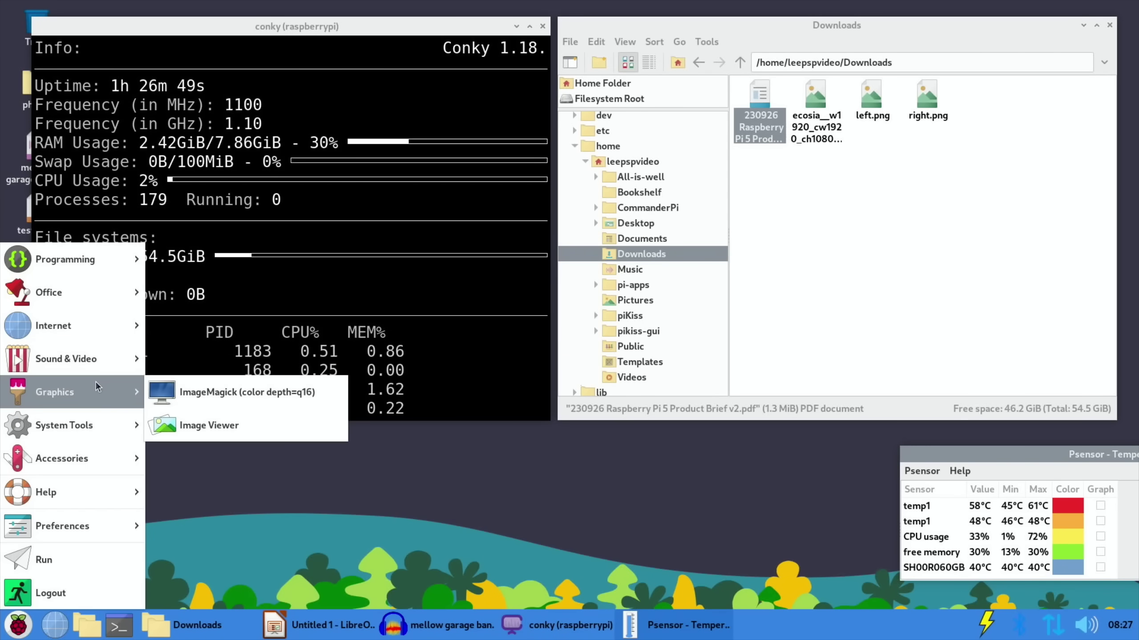
mouse_move(98, 427)
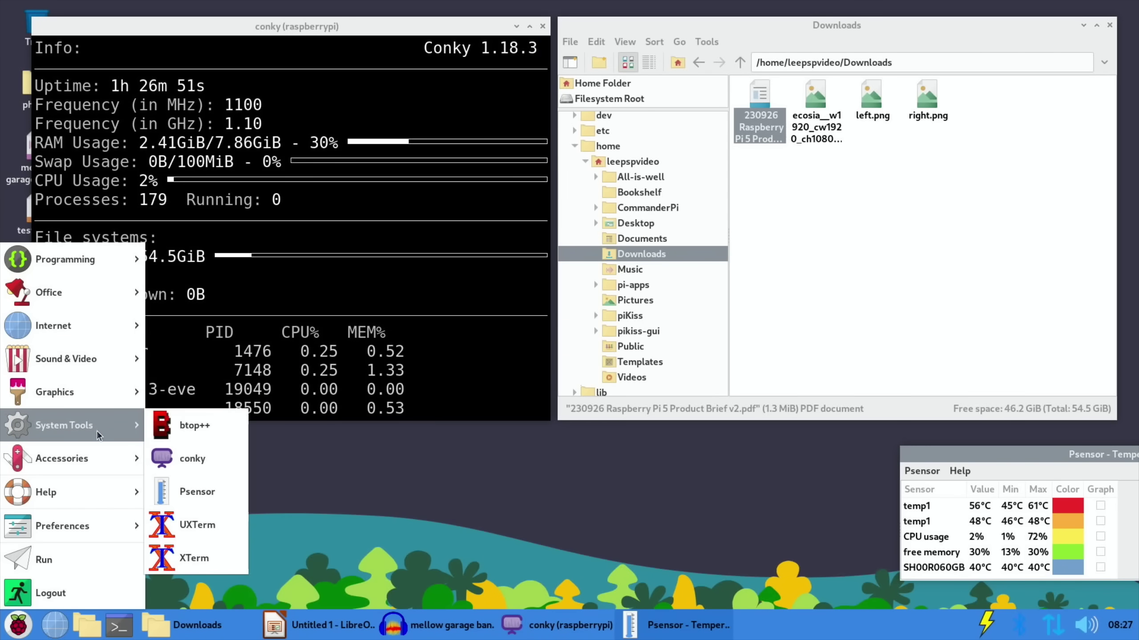
mouse_move(91, 454)
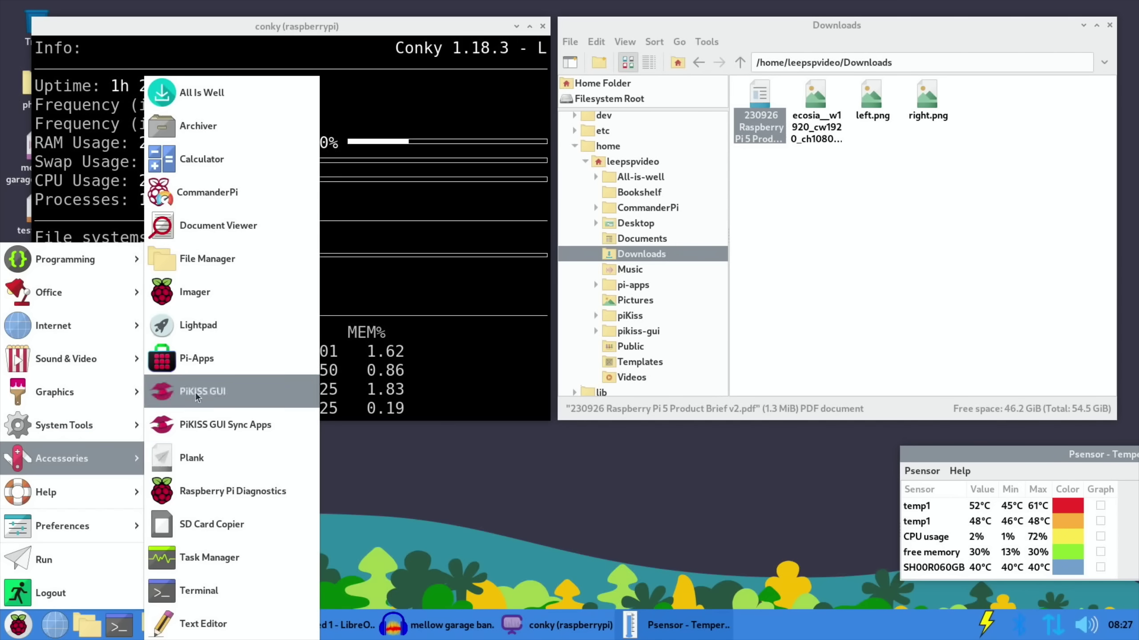
click(191, 287)
click(14, 631)
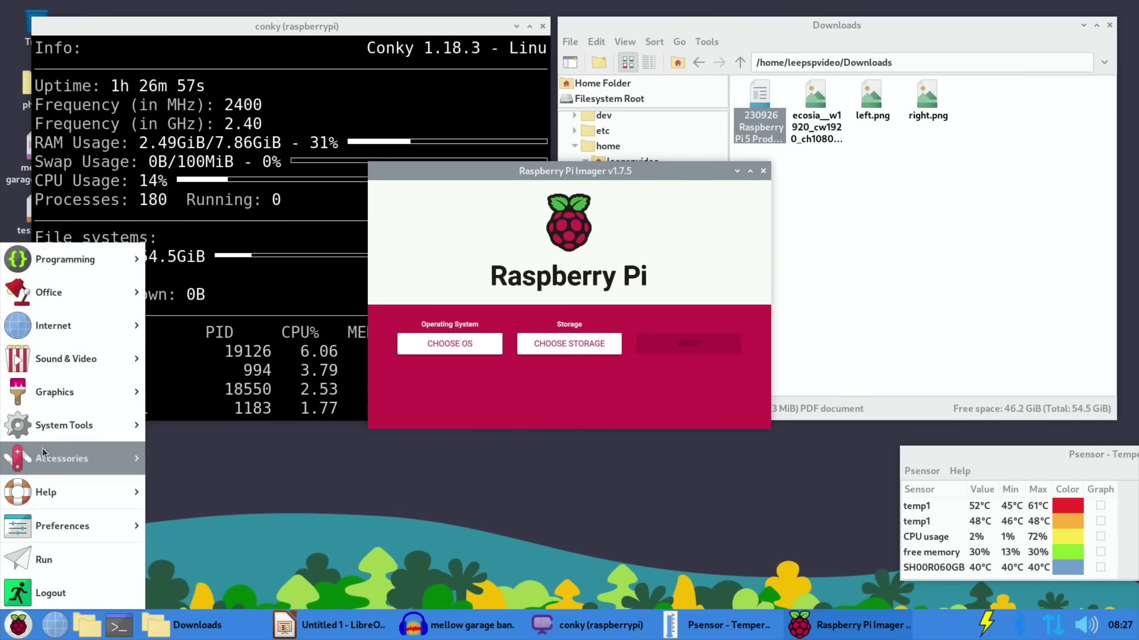
- Launch PiKISS GUI and browse Configure, Tweaks, Internet, Server and Emulators, ending on Configure
mouse_move(94, 458)
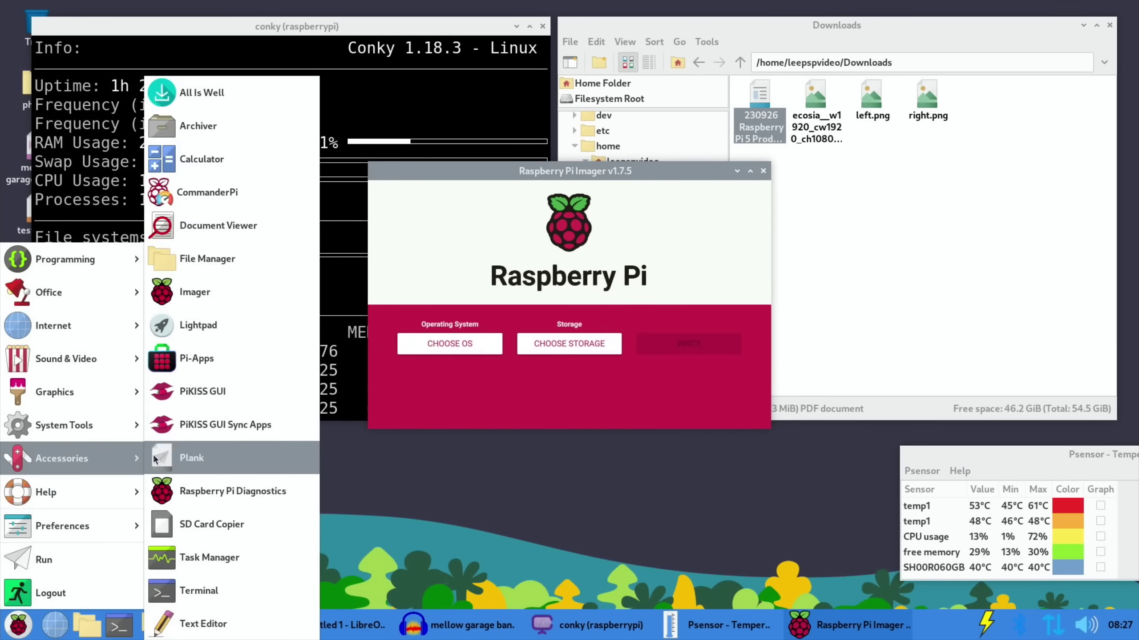
click(185, 397)
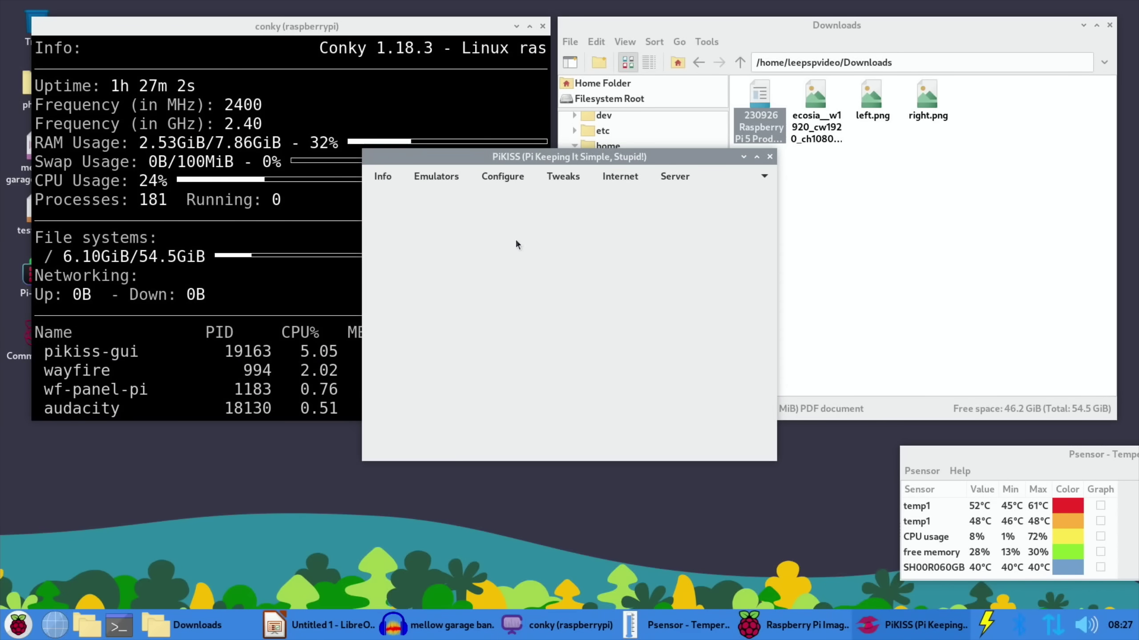
click(503, 177)
click(577, 175)
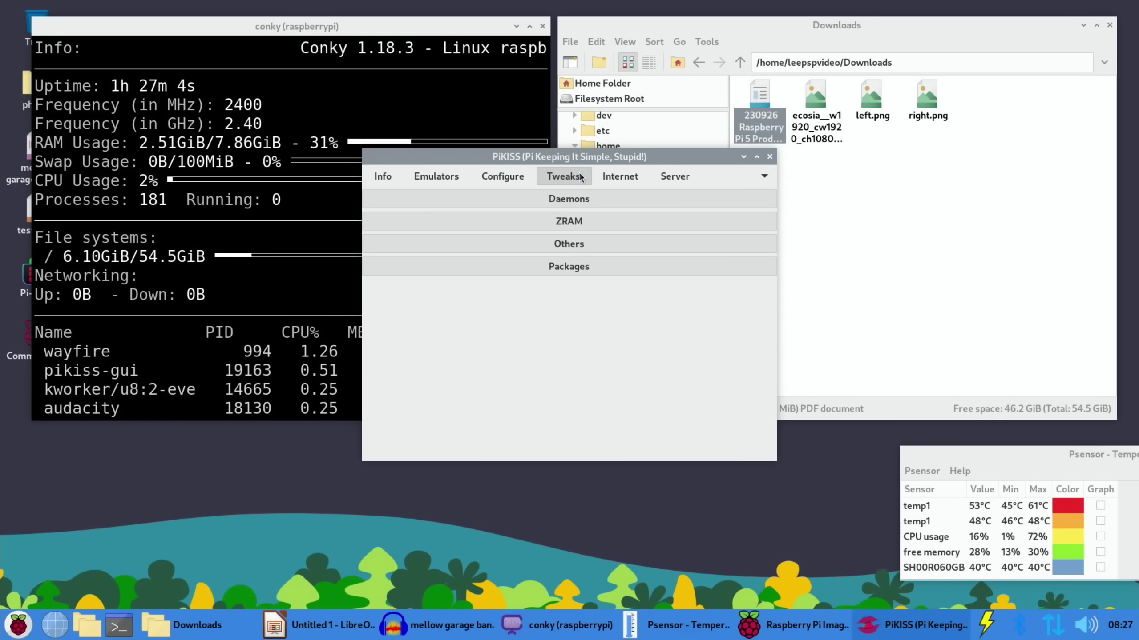
click(612, 176)
click(656, 177)
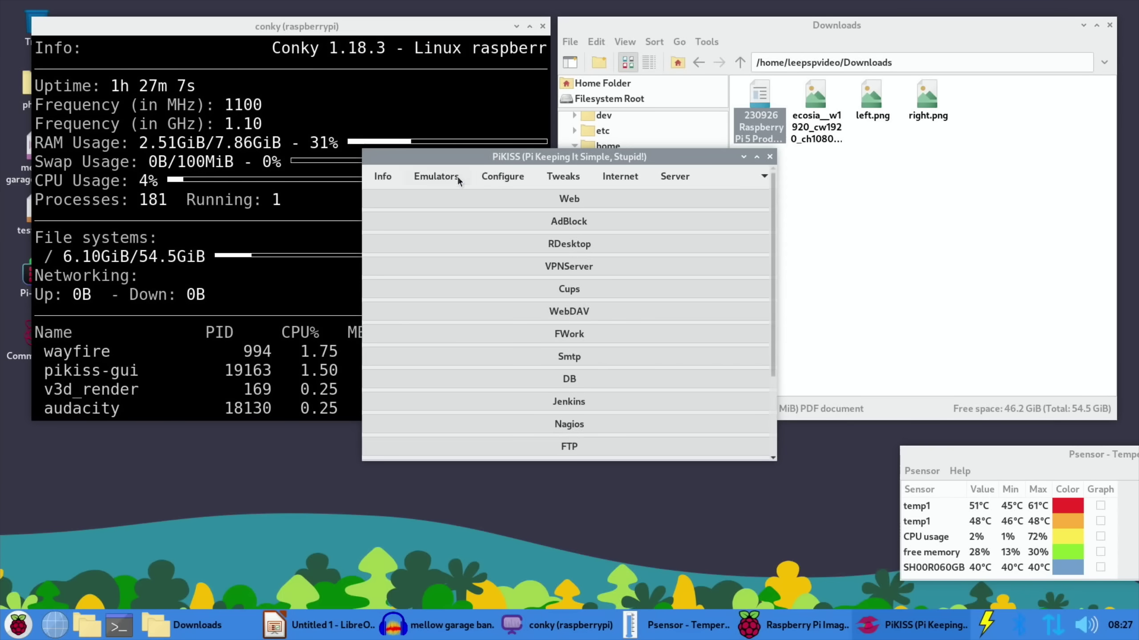
click(436, 177)
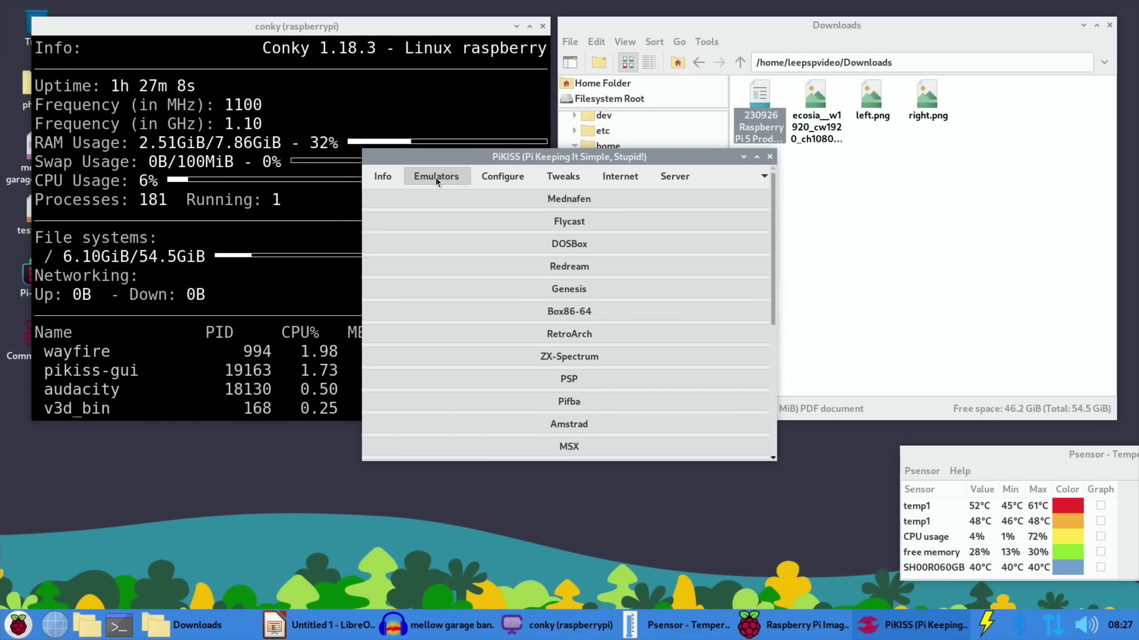
click(503, 177)
- Bring up the applications menu's Accessories submenu again
click(18, 625)
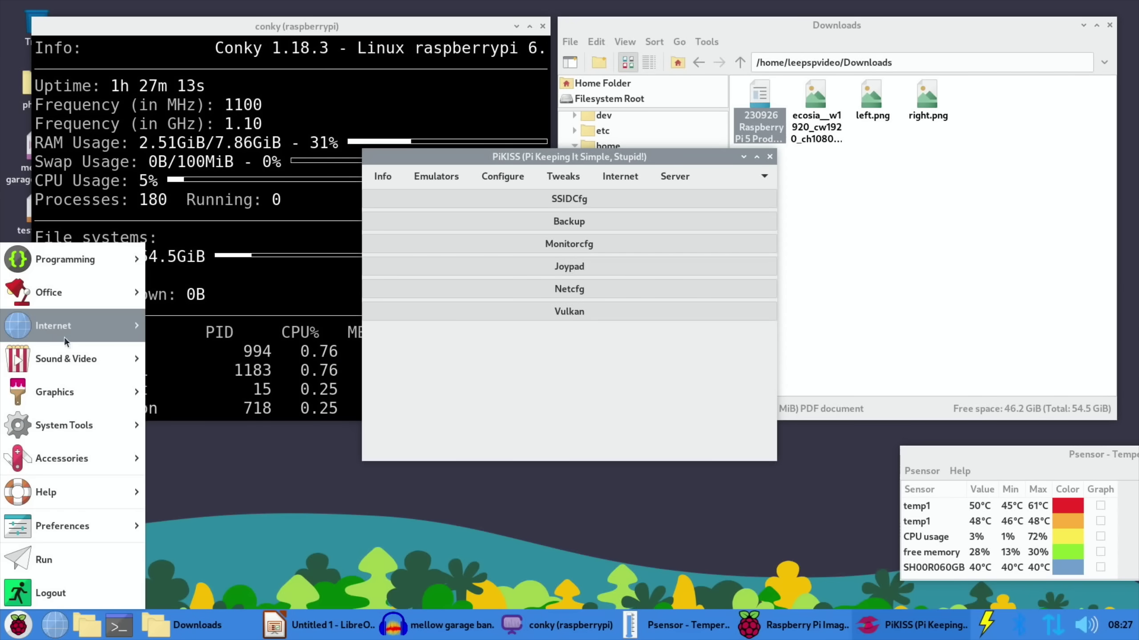
mouse_move(64, 425)
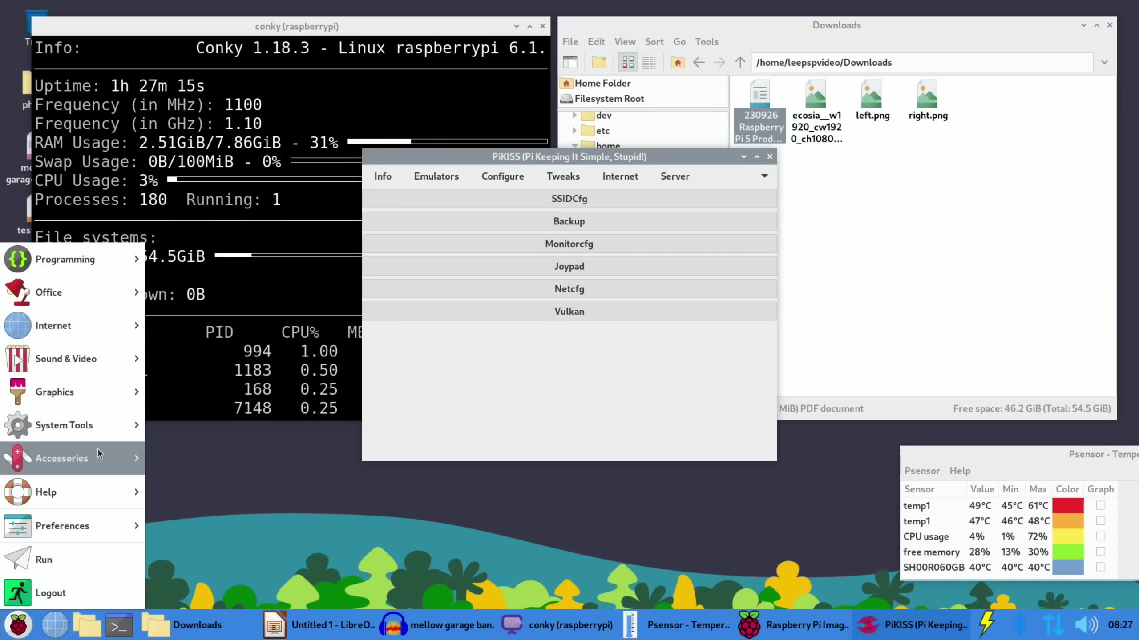
mouse_move(96, 456)
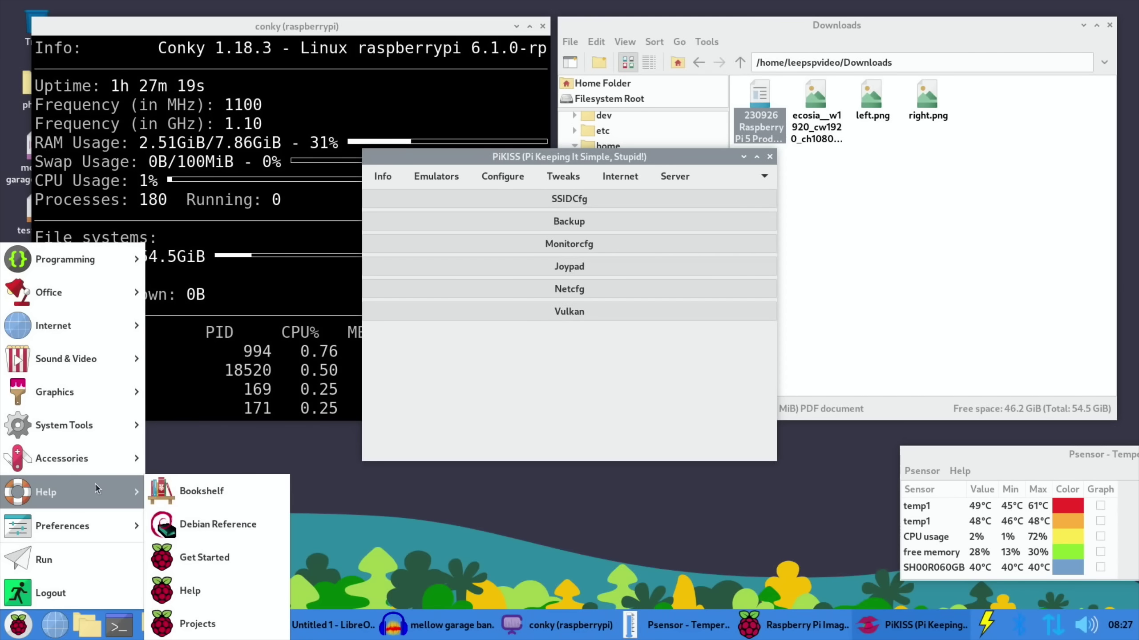
- Dismiss the menu, move conky lower, and start Pi-Apps from its desktop icon with Execute
click(367, 503)
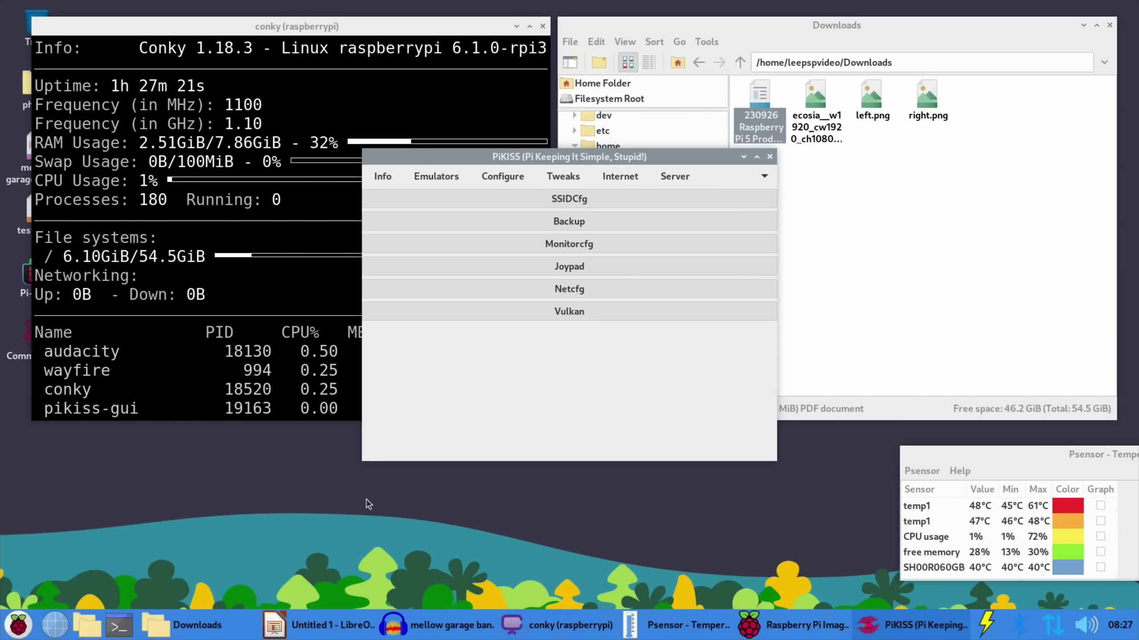
drag(210, 34, 314, 190)
double_click(39, 278)
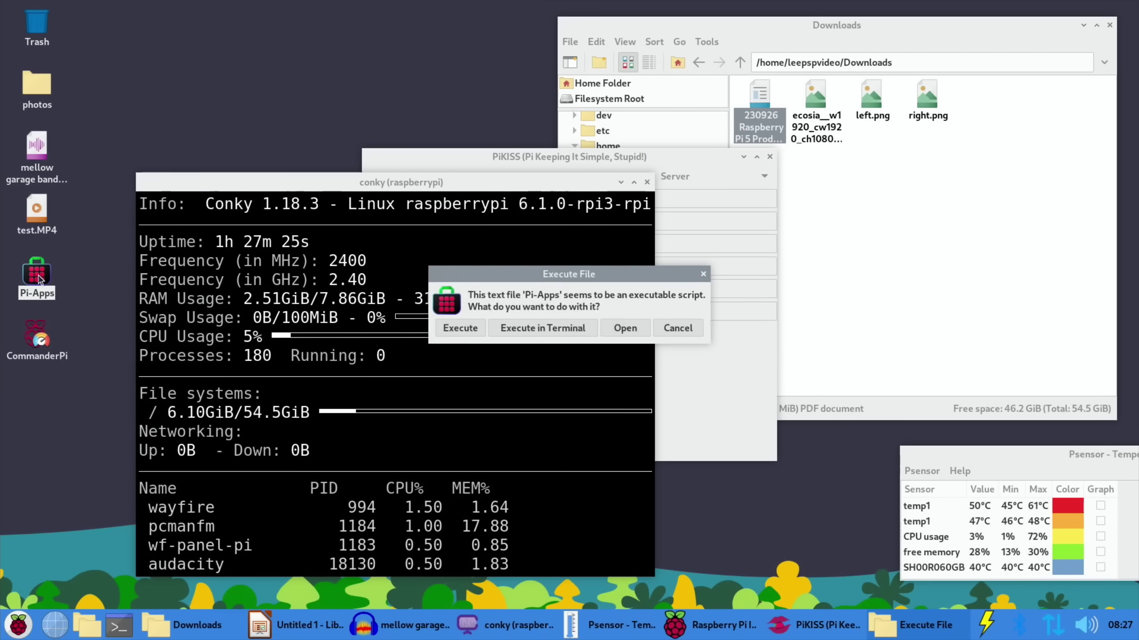
click(459, 328)
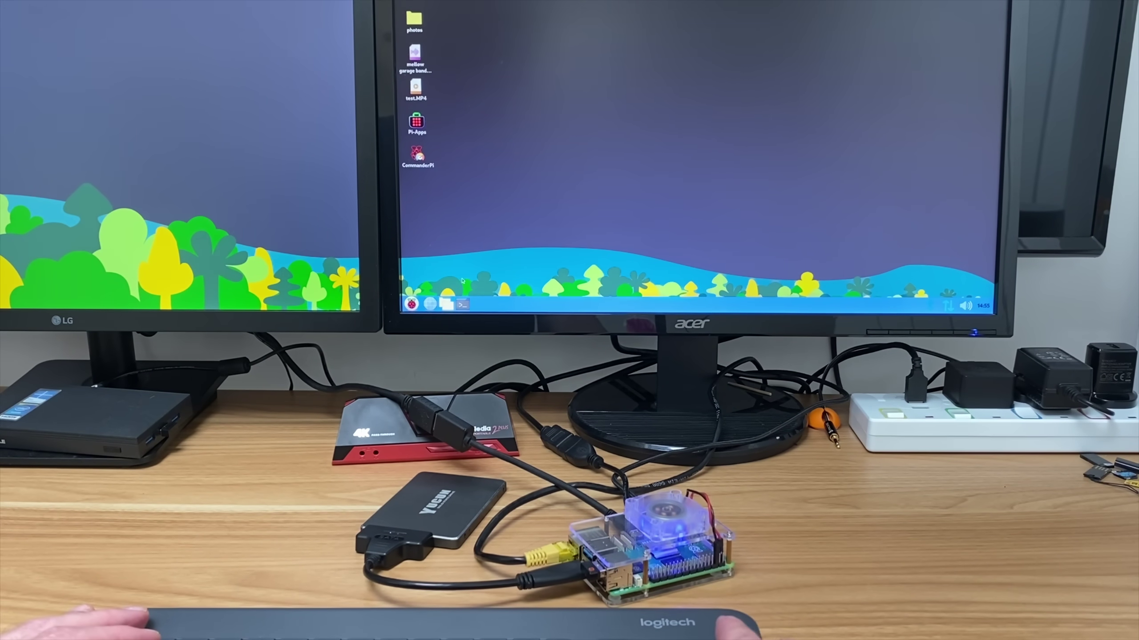
- Bring up the Shutdown options from the applications menu to restart the Pi
key(super)
click(437, 287)
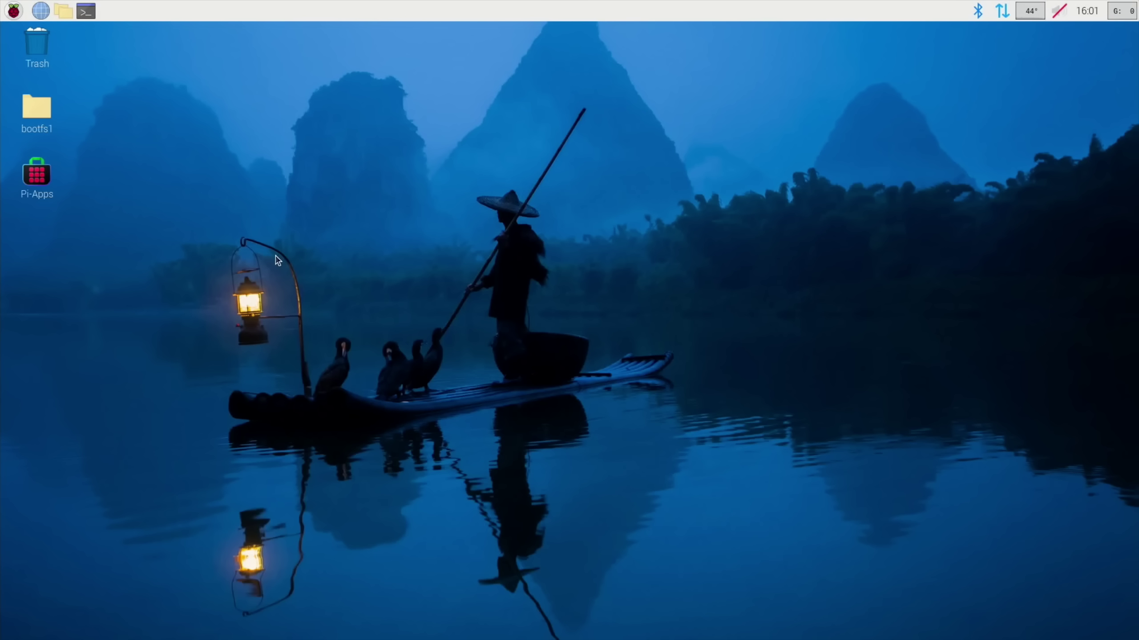
click(12, 11)
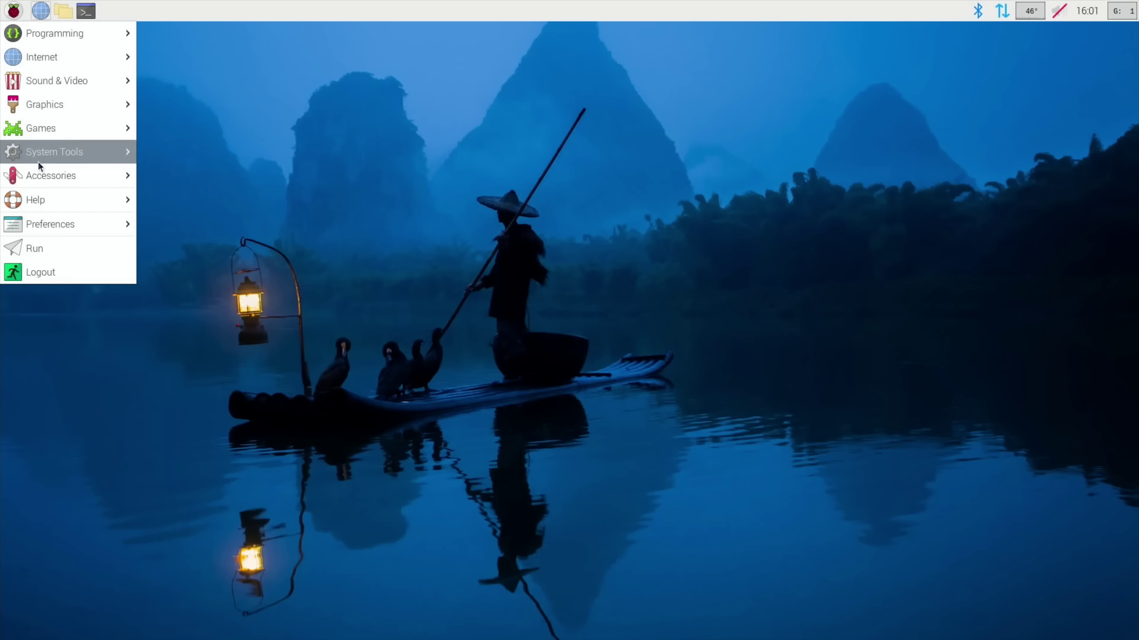
mouse_move(39, 163)
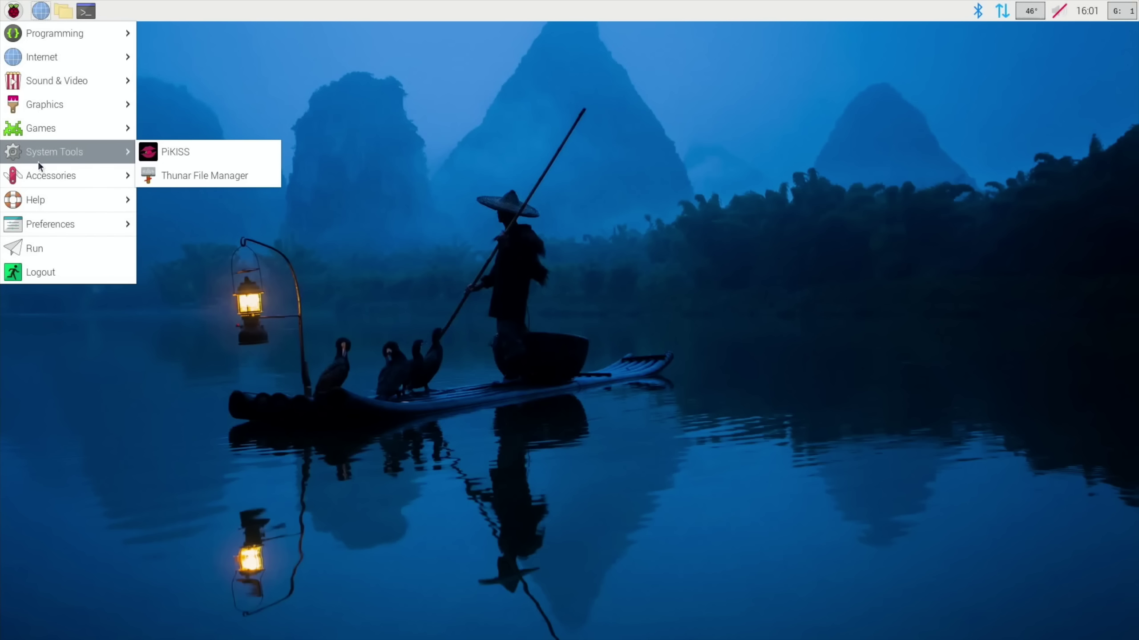
click(157, 152)
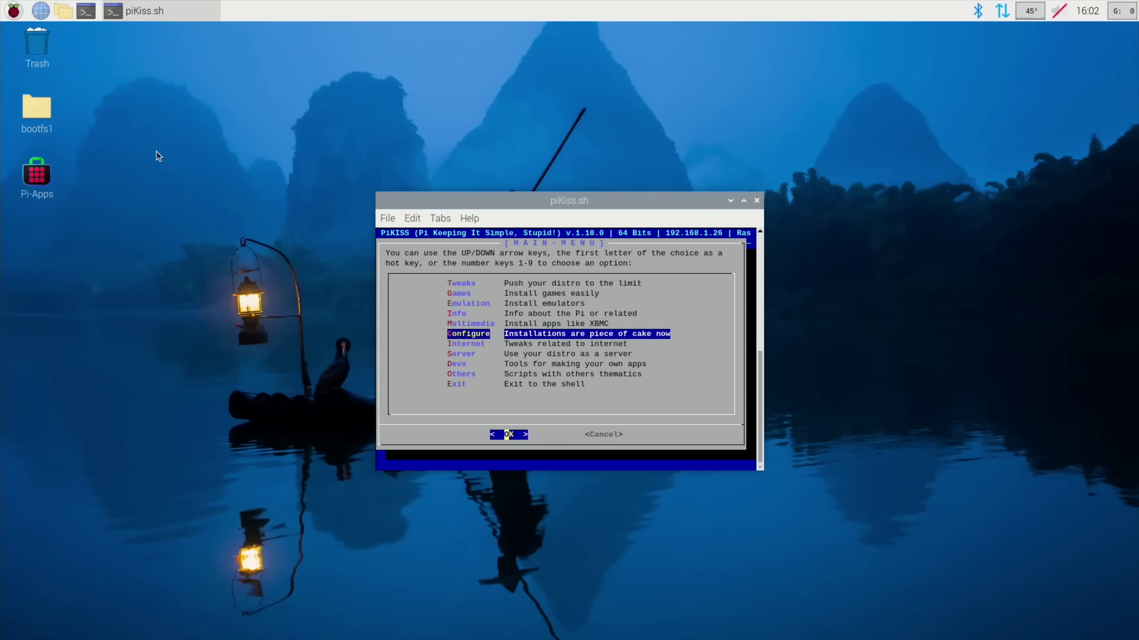
key(Return)
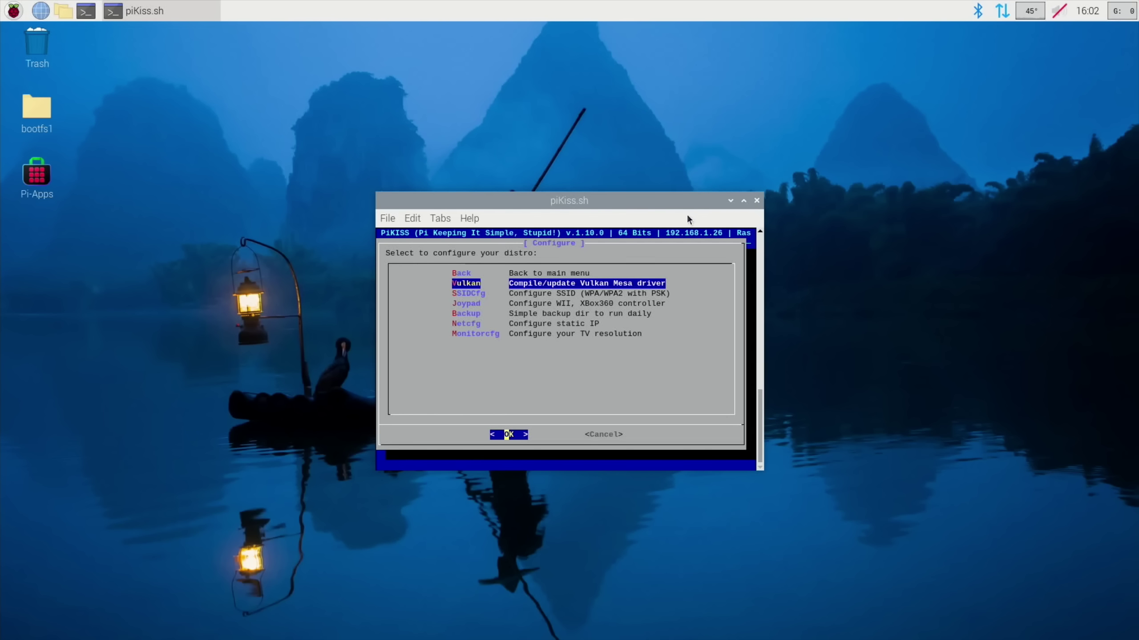
click(756, 202)
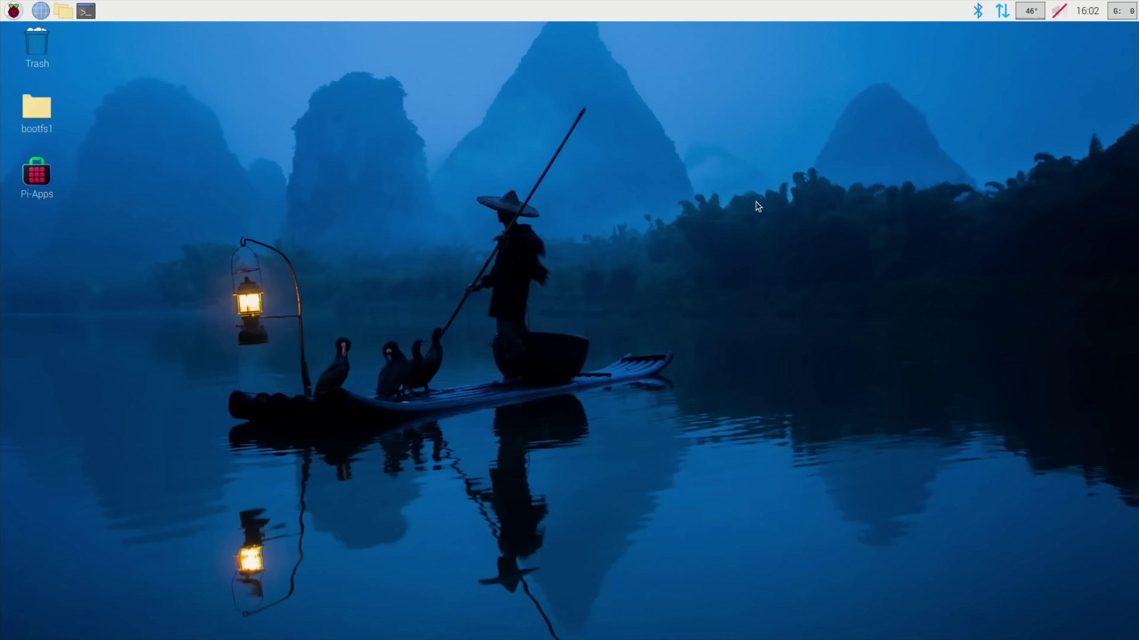
- Open a terminal, run vulkaninfo and maximize the window
click(82, 16)
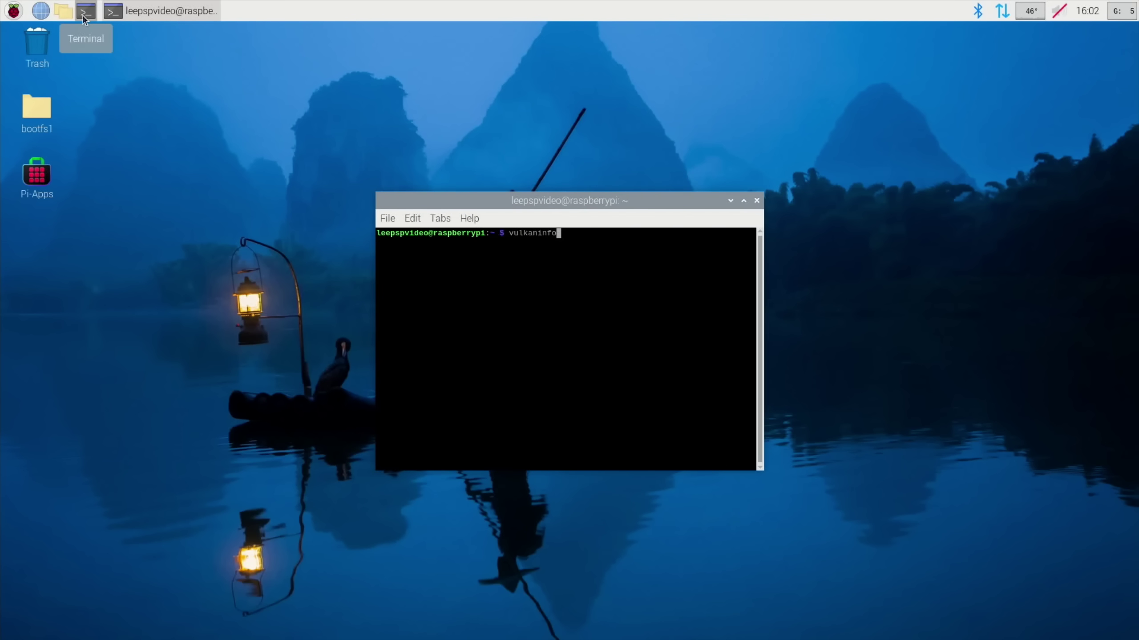
key(Return)
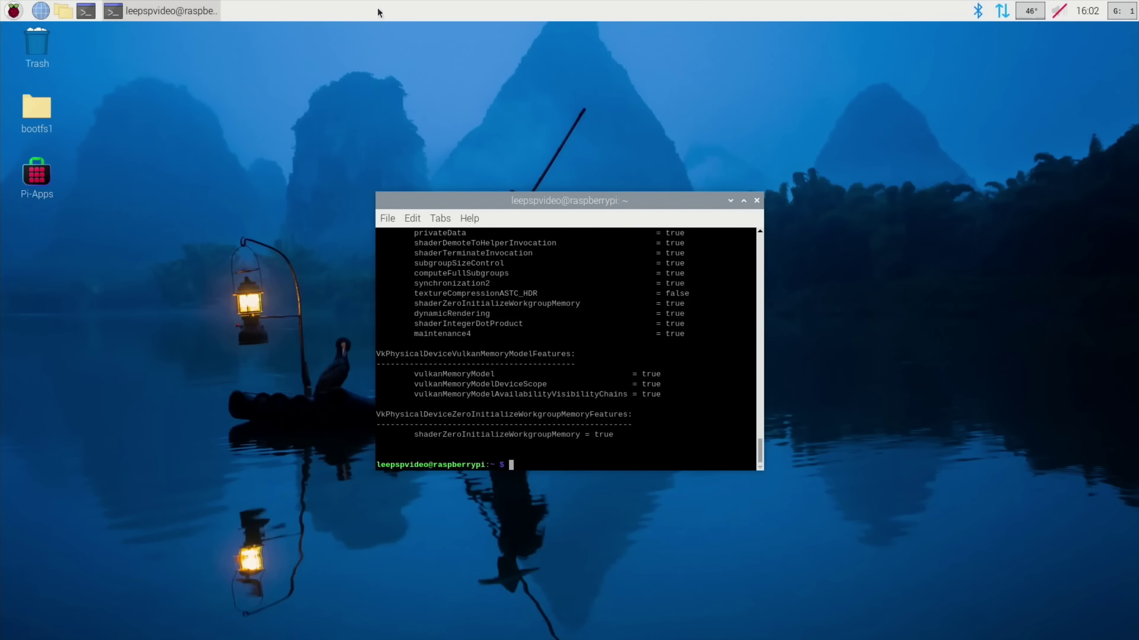
click(743, 202)
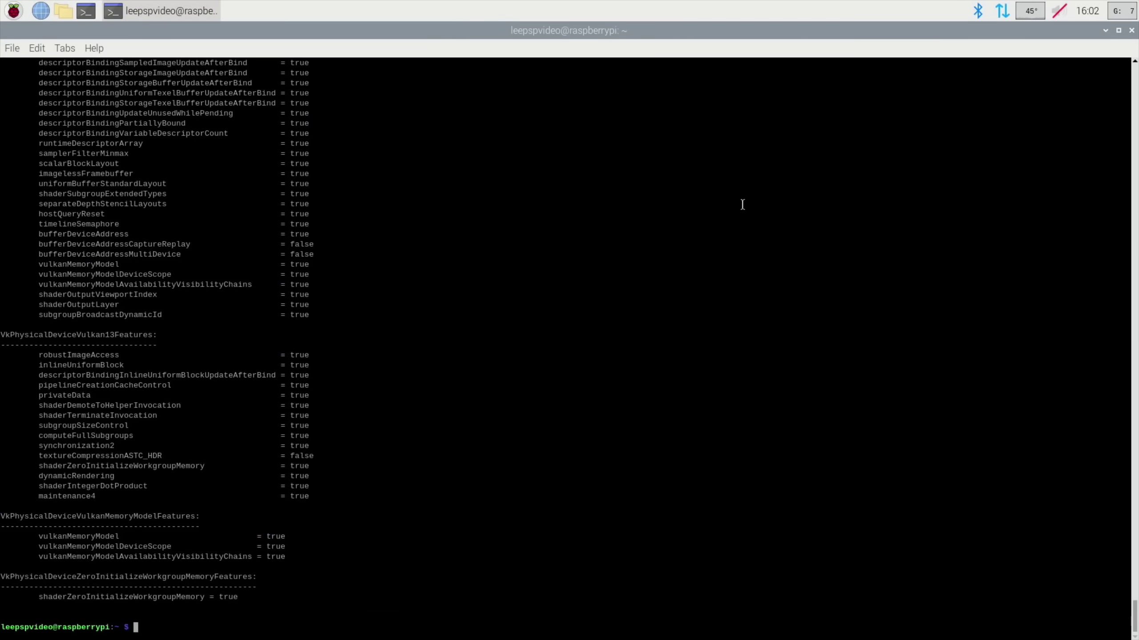
- Scroll through the Vulkan feature list, run vkcube, then close the terminal and cube
scroll(742, 204, up, 20)
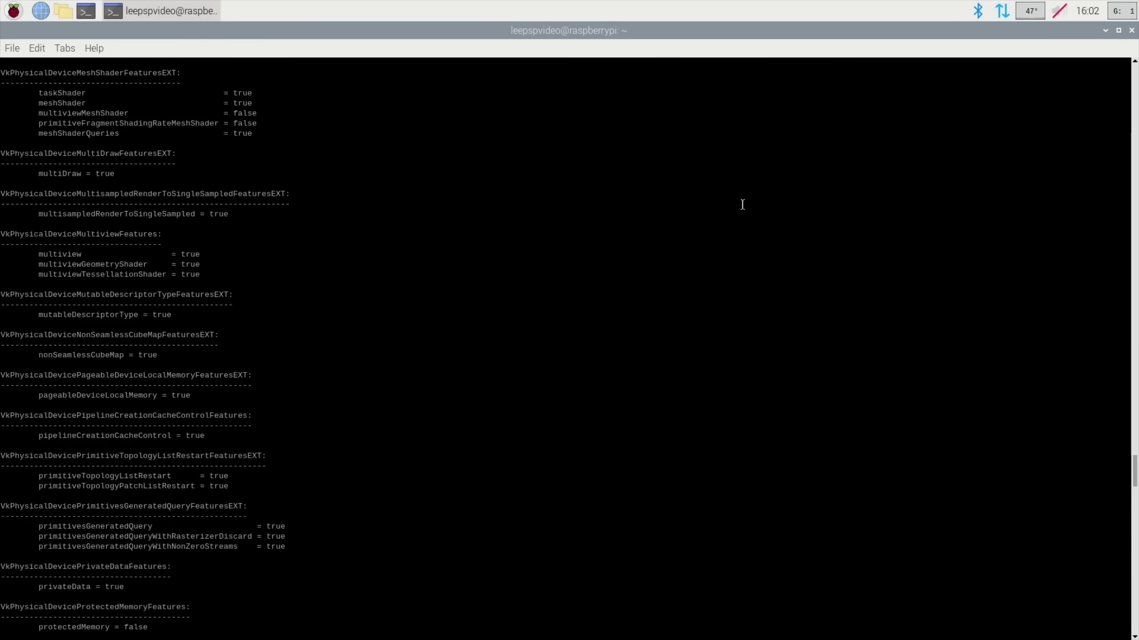
scroll(742, 205, up, 20)
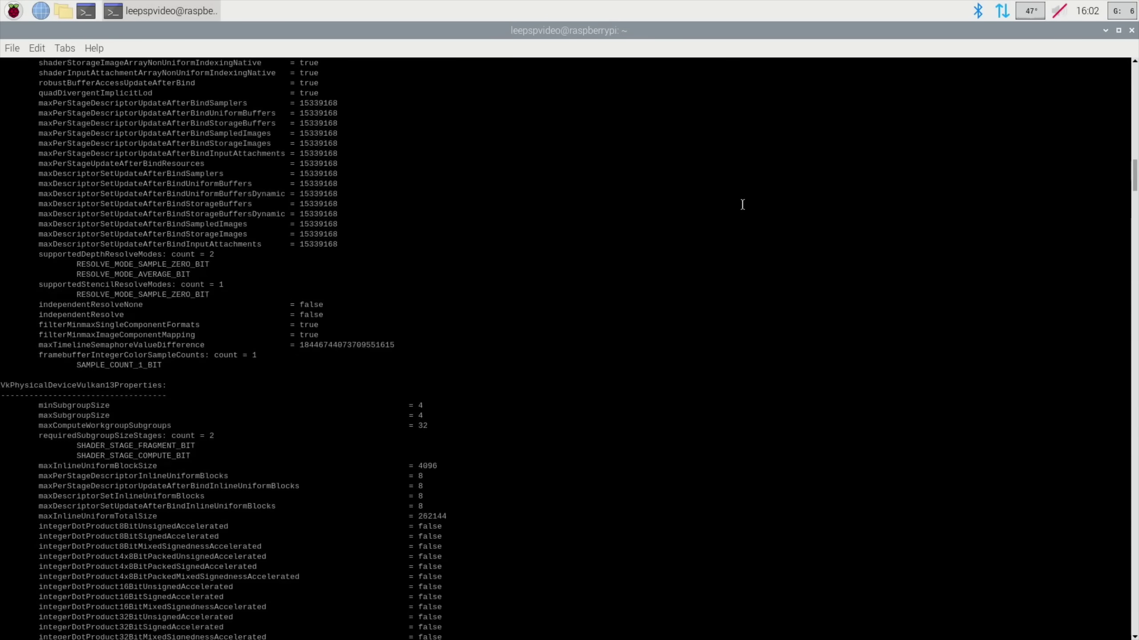
scroll(743, 205, up, 15)
scroll(743, 205, down, 20)
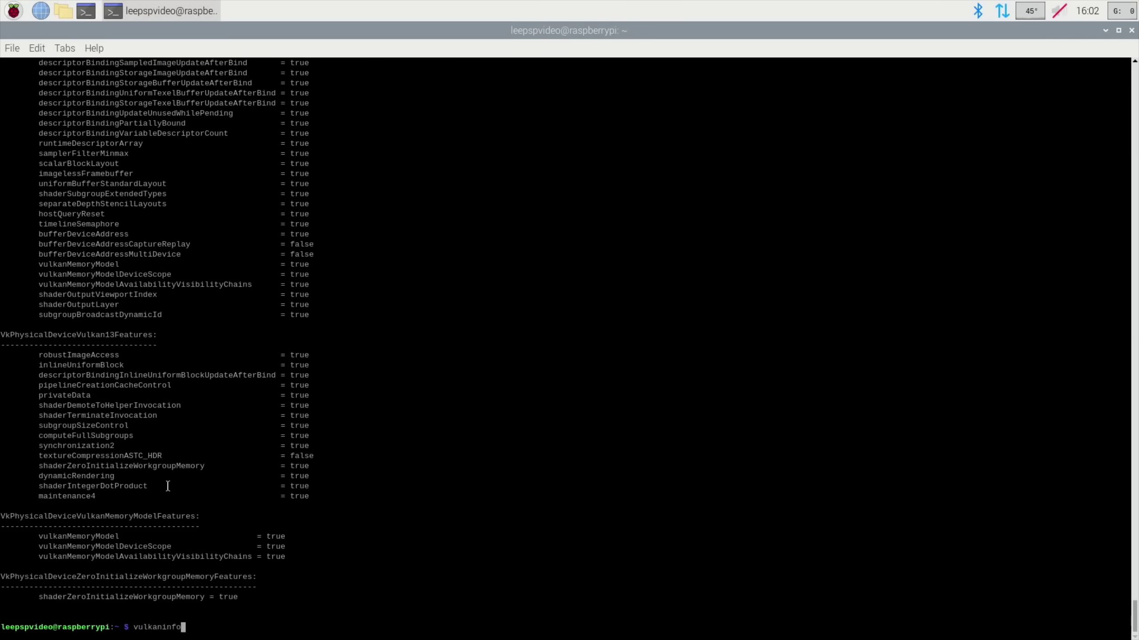
key(Return)
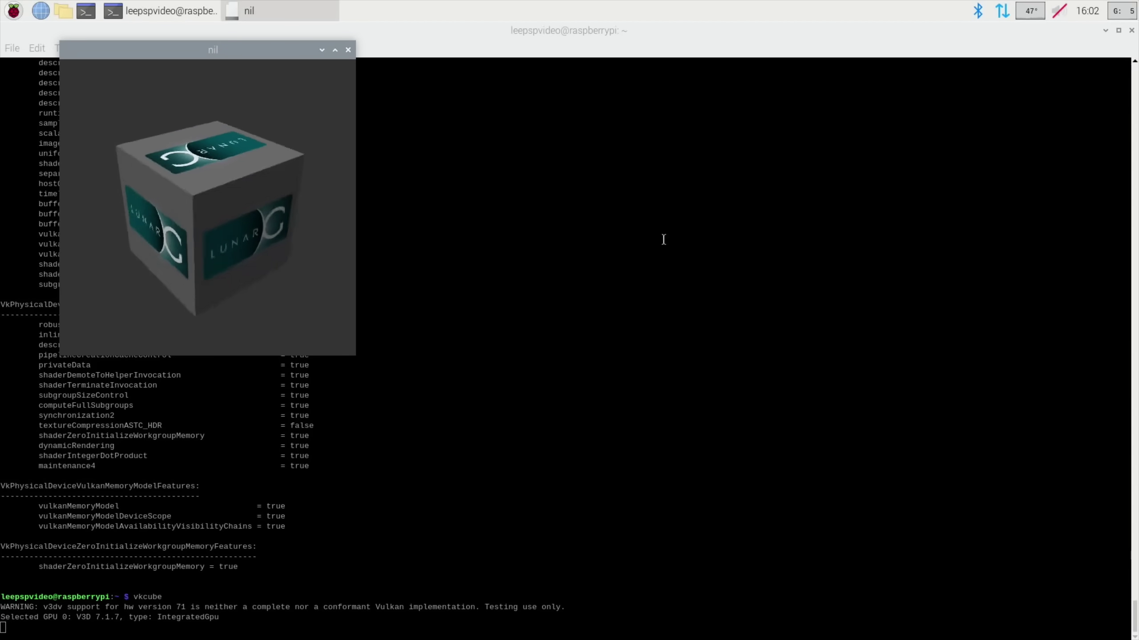
click(1130, 32)
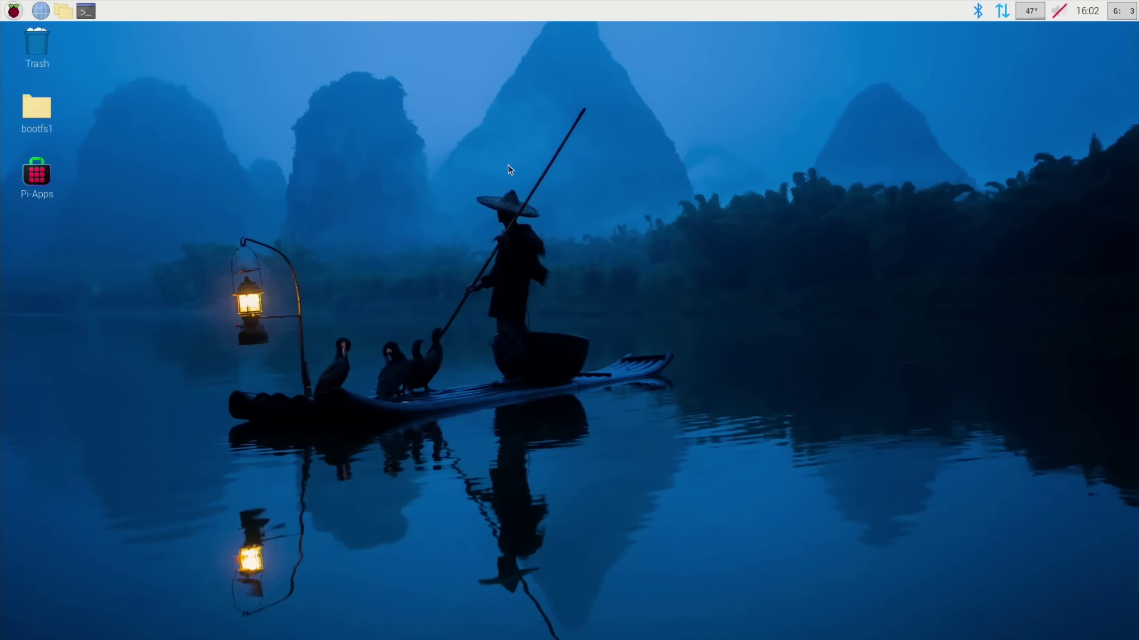
- Launch the PPSSPP emulator from the Games menu
click(10, 11)
mouse_move(31, 129)
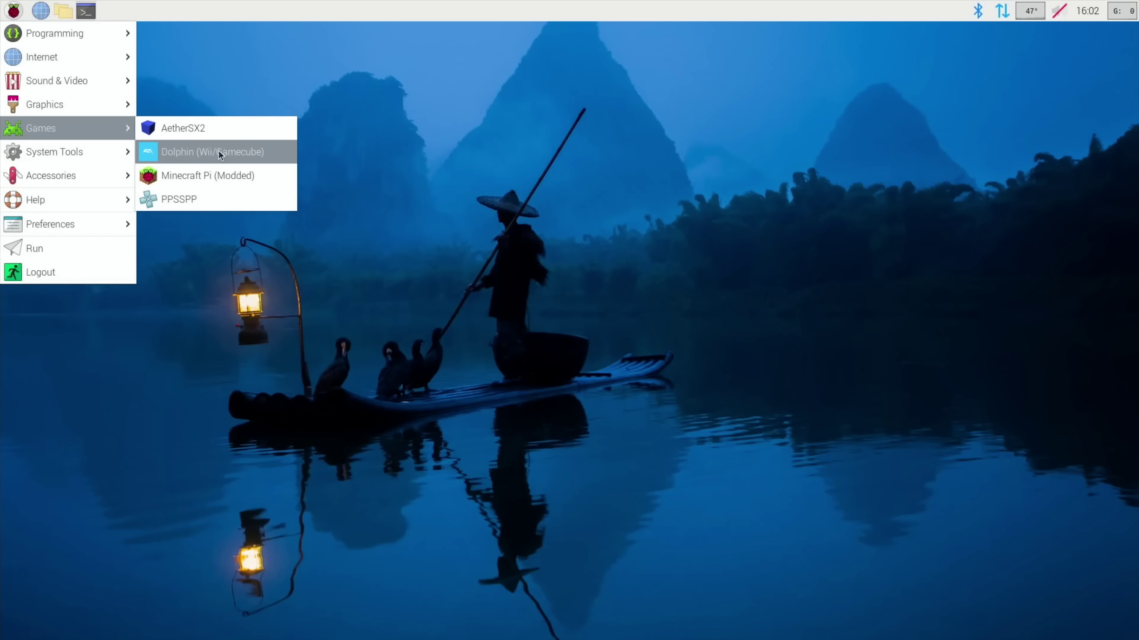
click(189, 202)
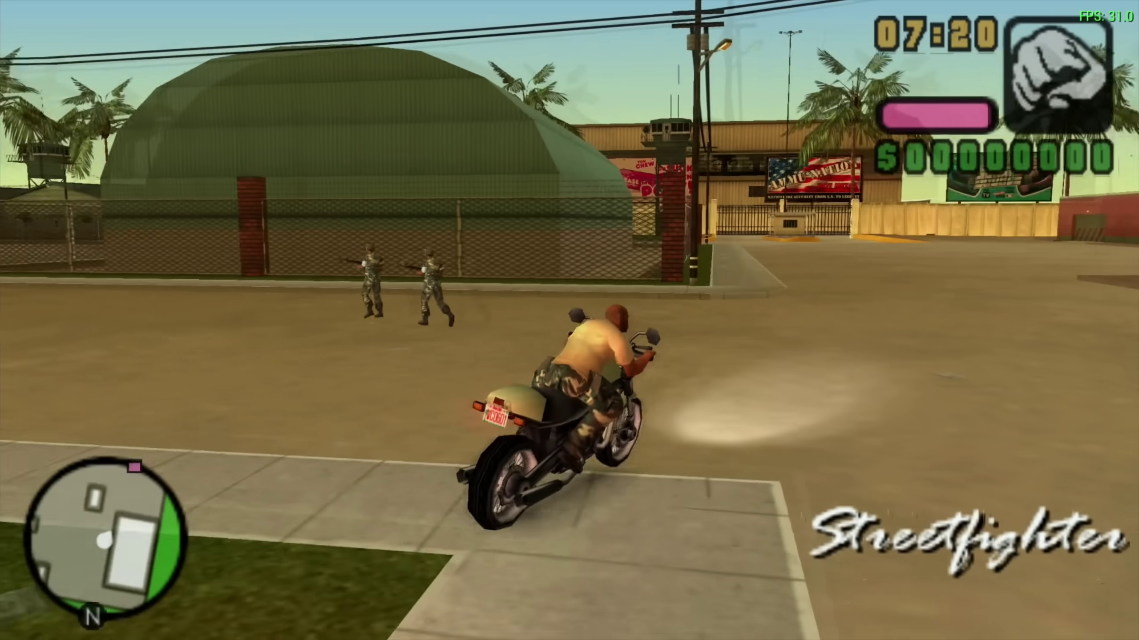
- Ride the motorcycle through the Ammu-Nation gate and along the road in GTA Vice City Stories
key(Right)
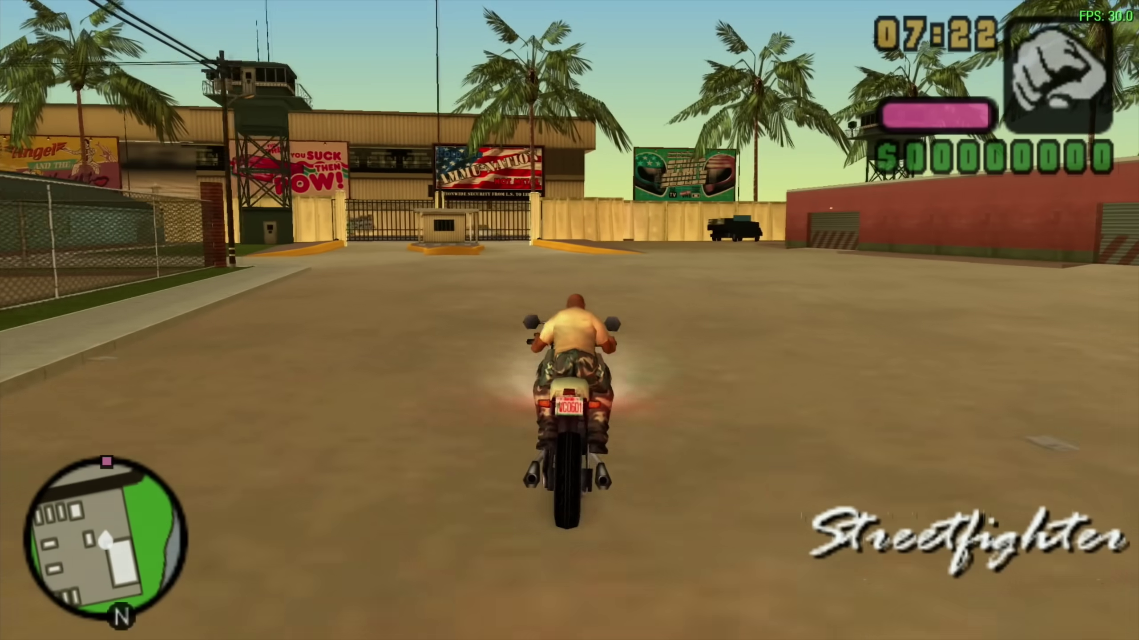
key(Right)
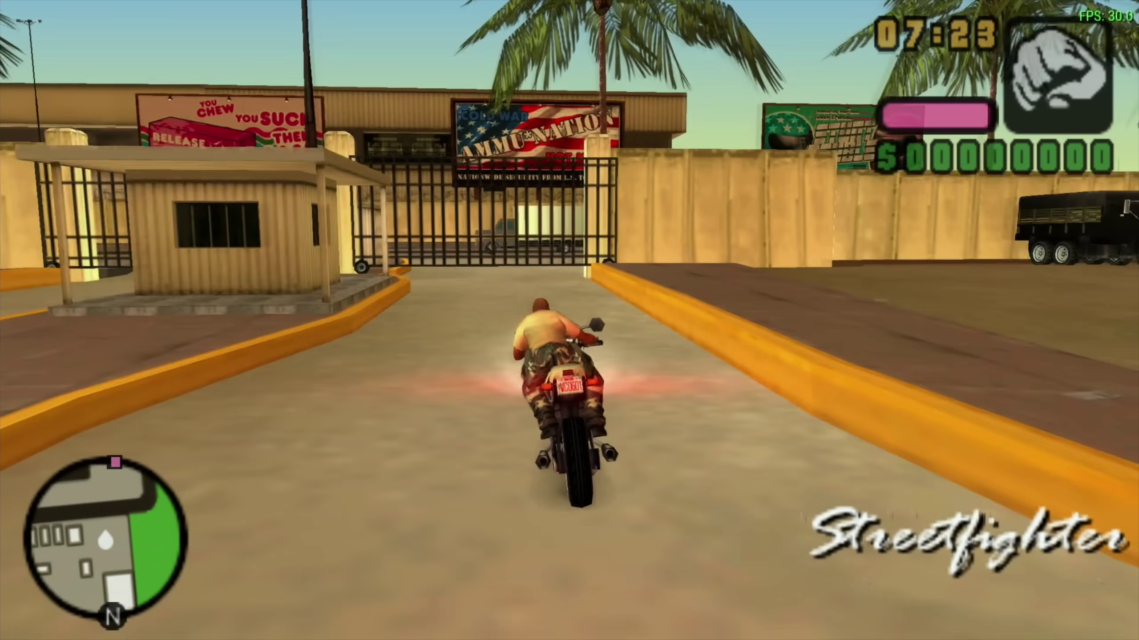
key(Up)
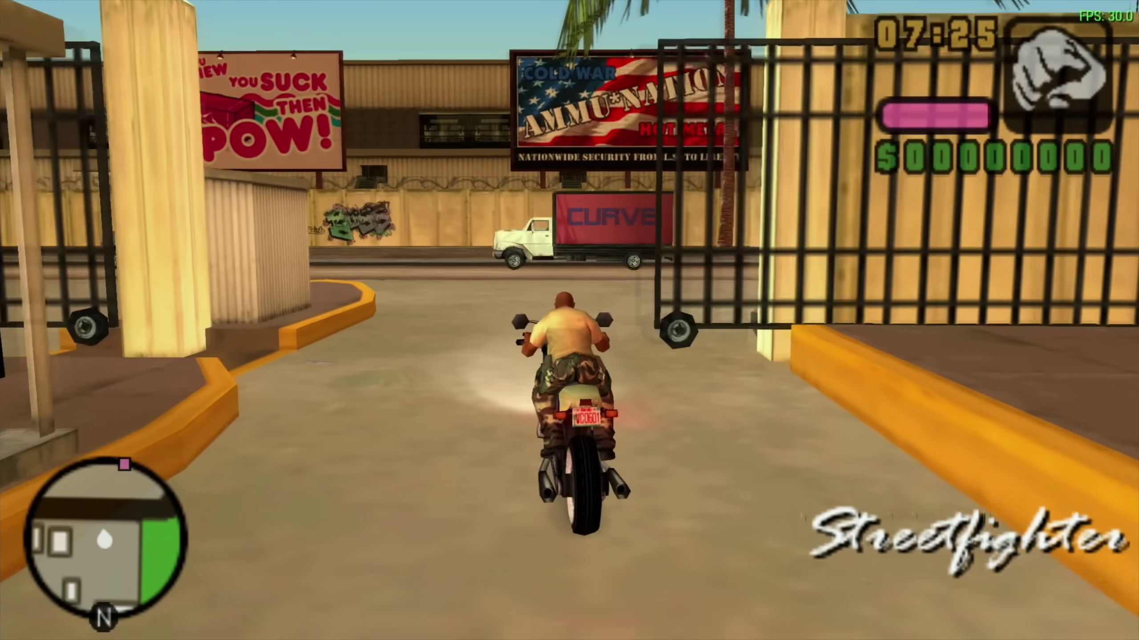
key(Left)
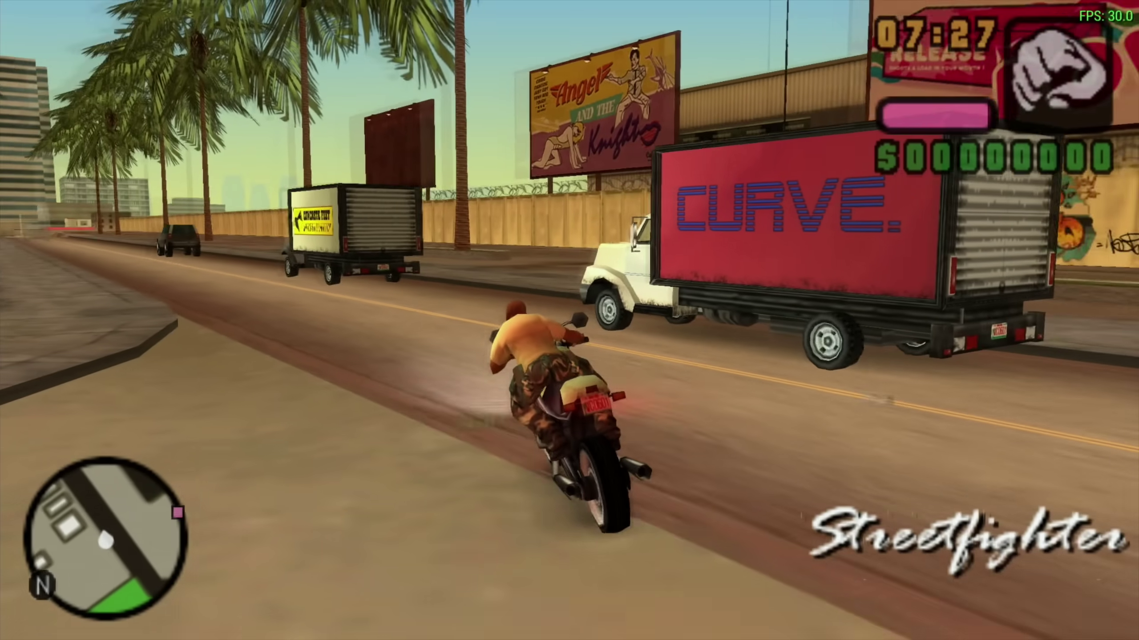
key(Left)
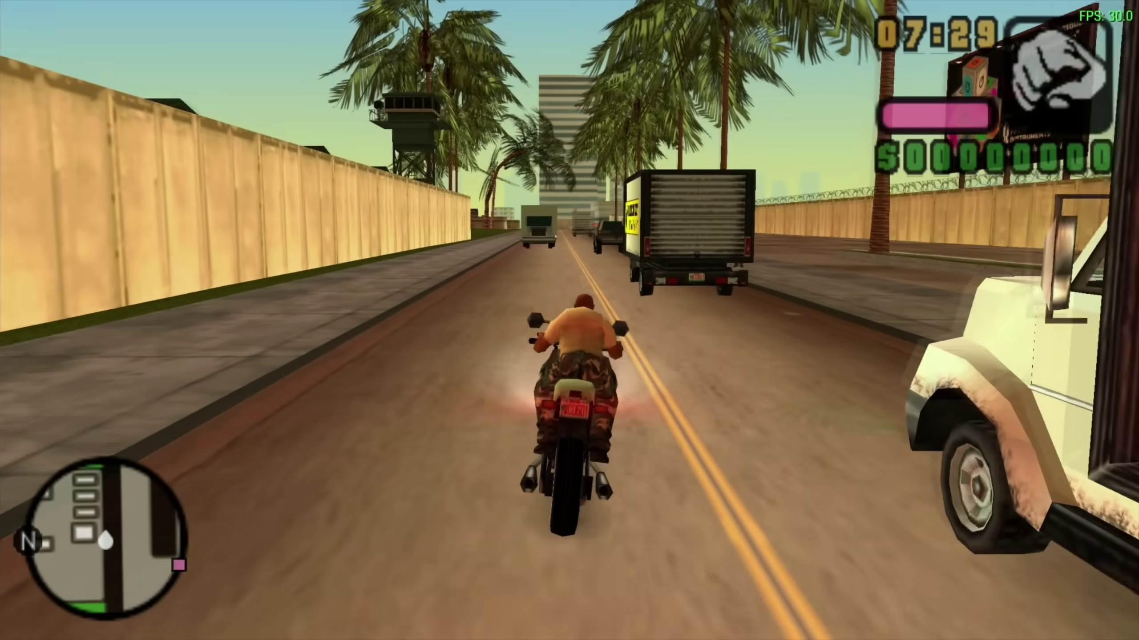
key(Right)
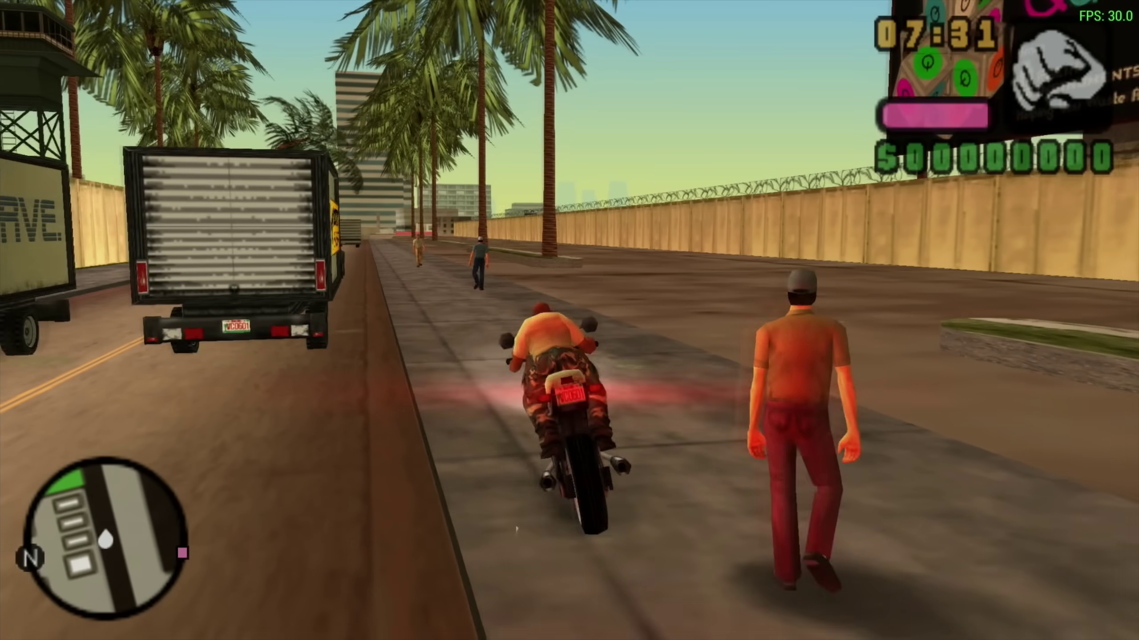
key(Down)
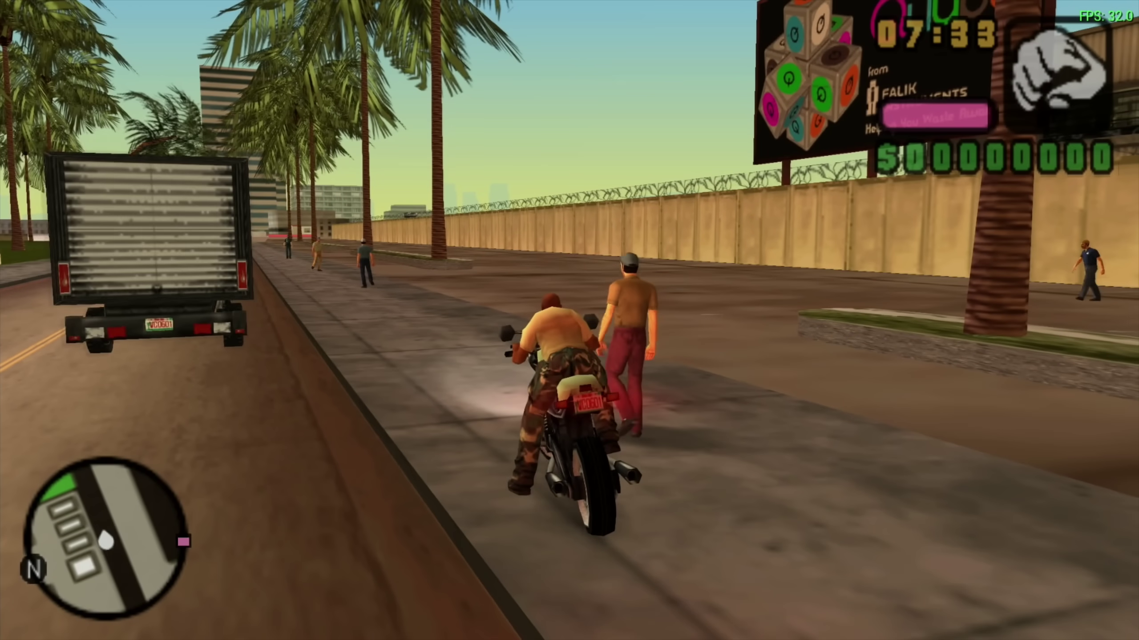
key(Up)
key(Right)
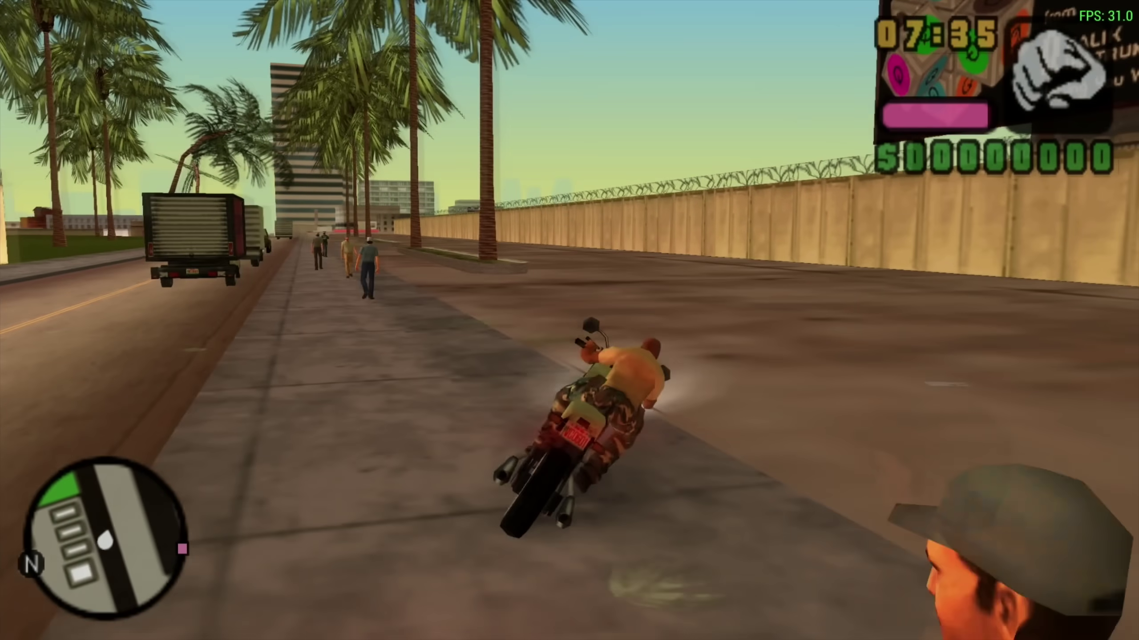
key(Left)
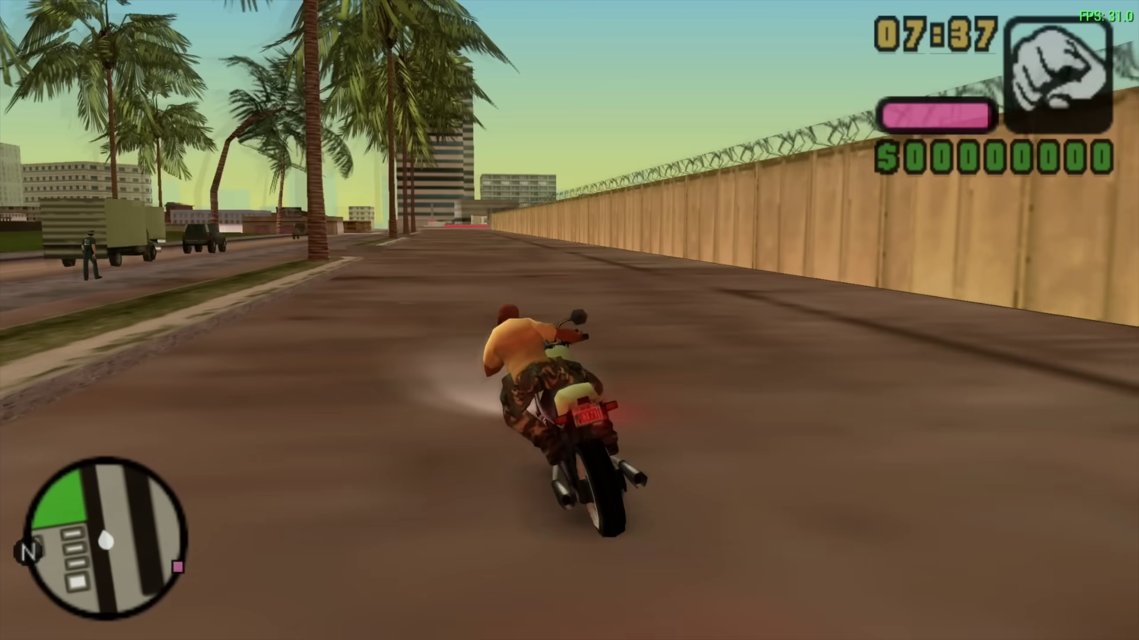
key(Left)
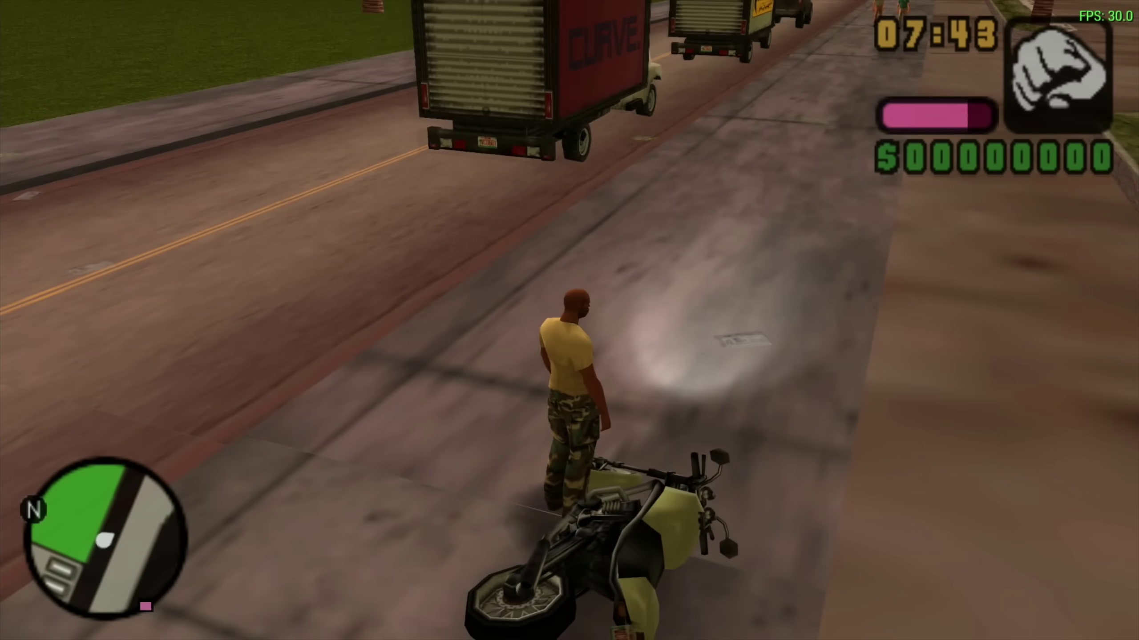
- Pause the game, exit to the PPSSPP main menu, and quit the emulator
key(Escape)
key(Down)
key(Down)
key(Down)
key(Down)
key(Down)
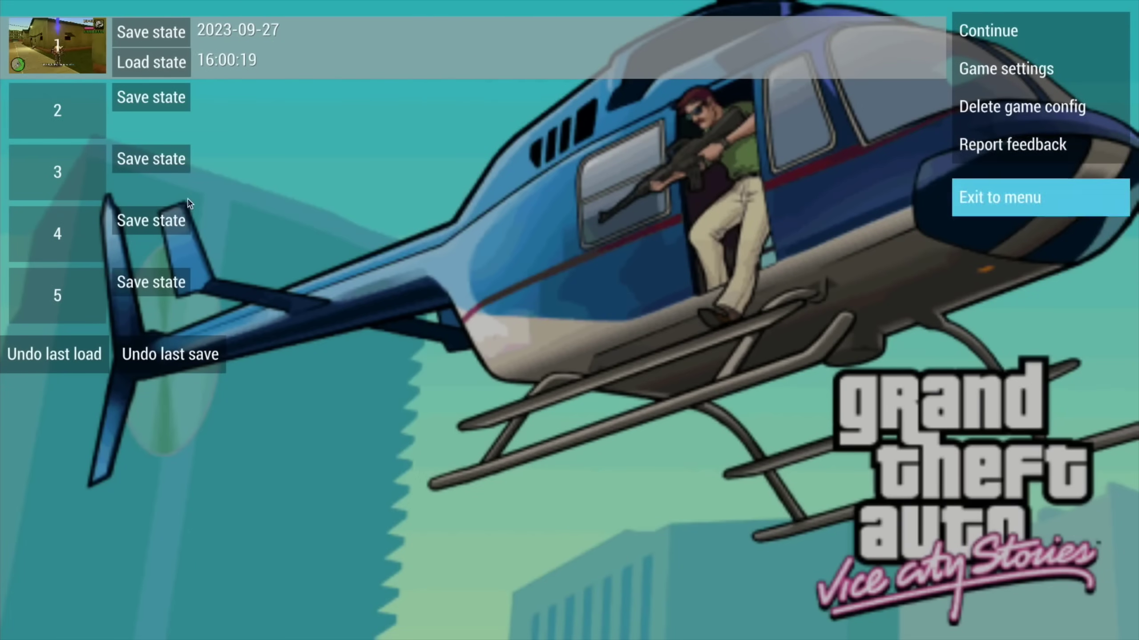
key(Return)
key(Right)
key(Right)
key(Right)
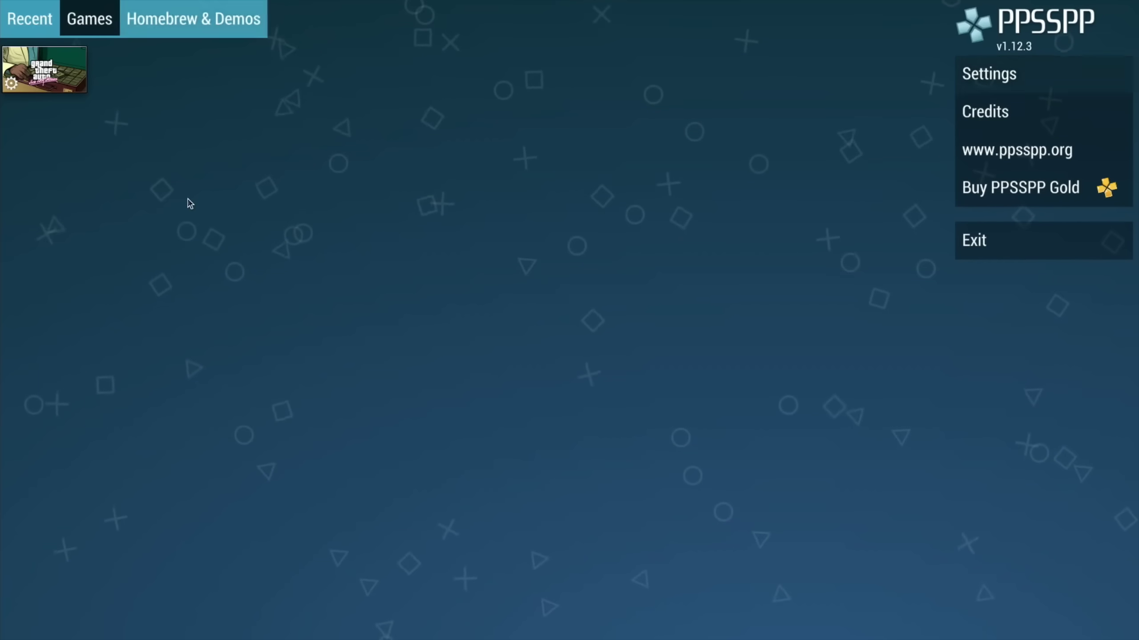
key(Down)
key(Down)
key(Down)
key(Down)
key(Return)
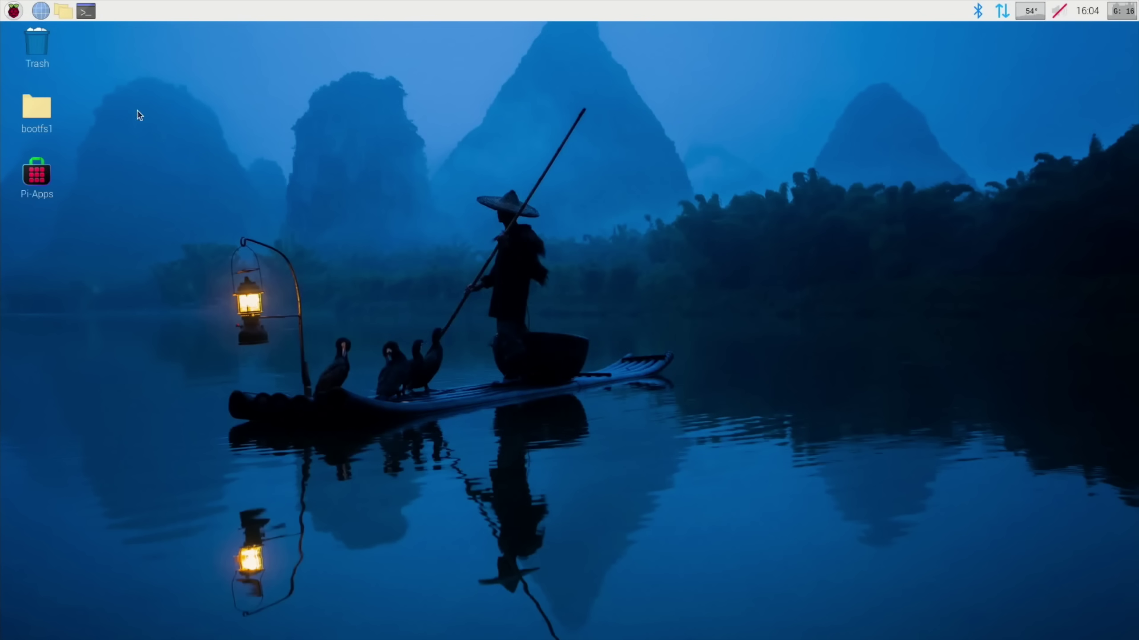
- Launch Minecraft Pi, accepting default features, Far render distance and suggested username, and load Unnamed world
click(13, 11)
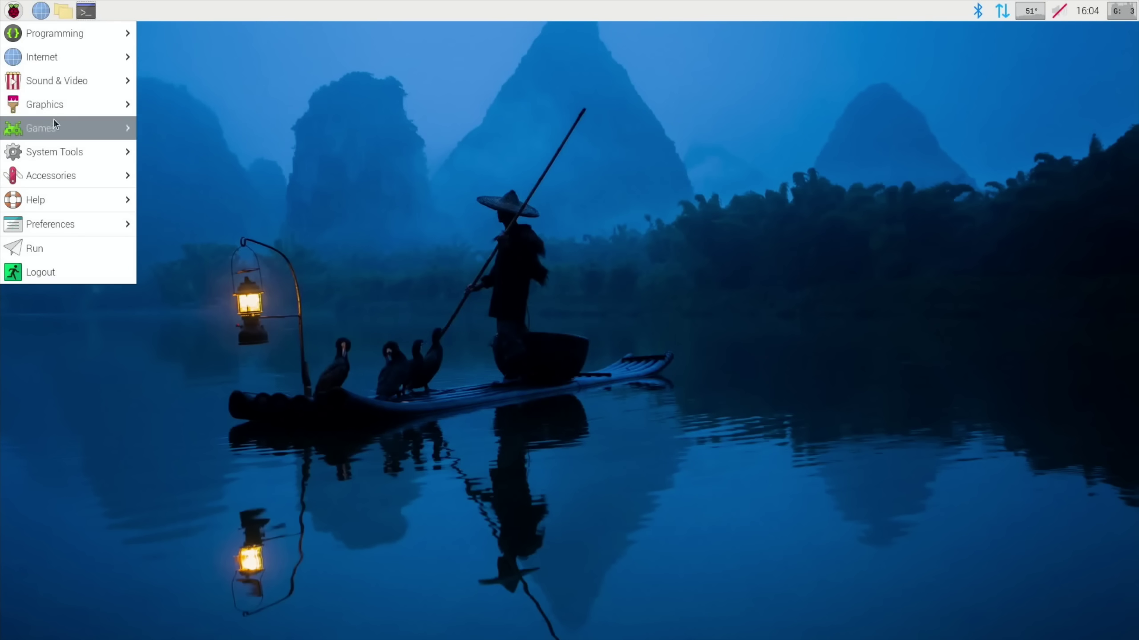
mouse_move(59, 124)
click(172, 150)
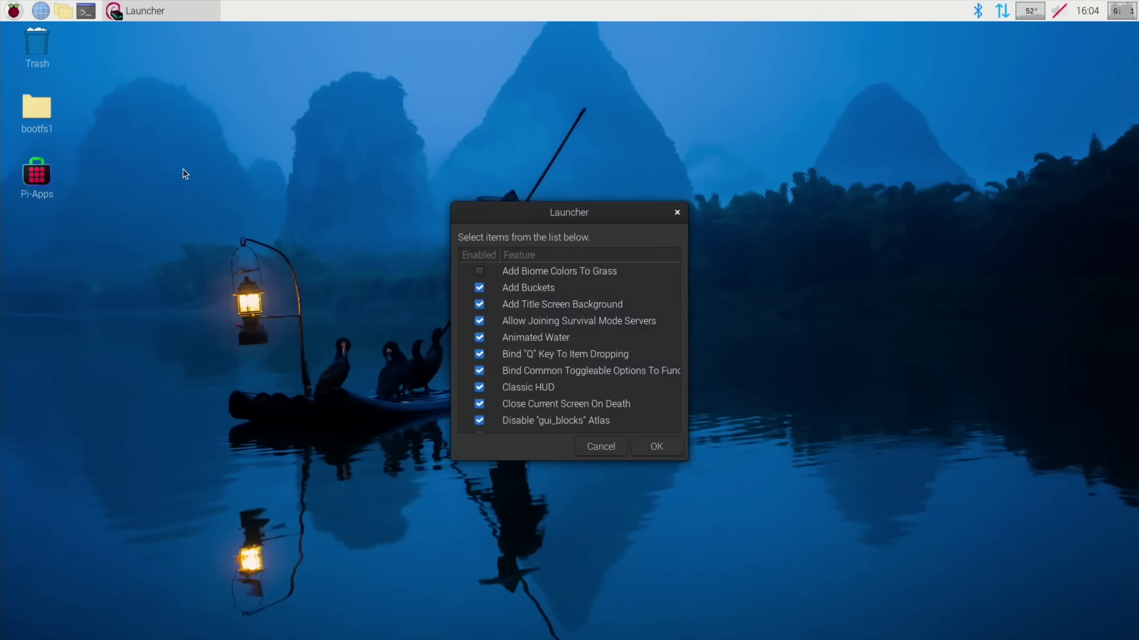
click(650, 448)
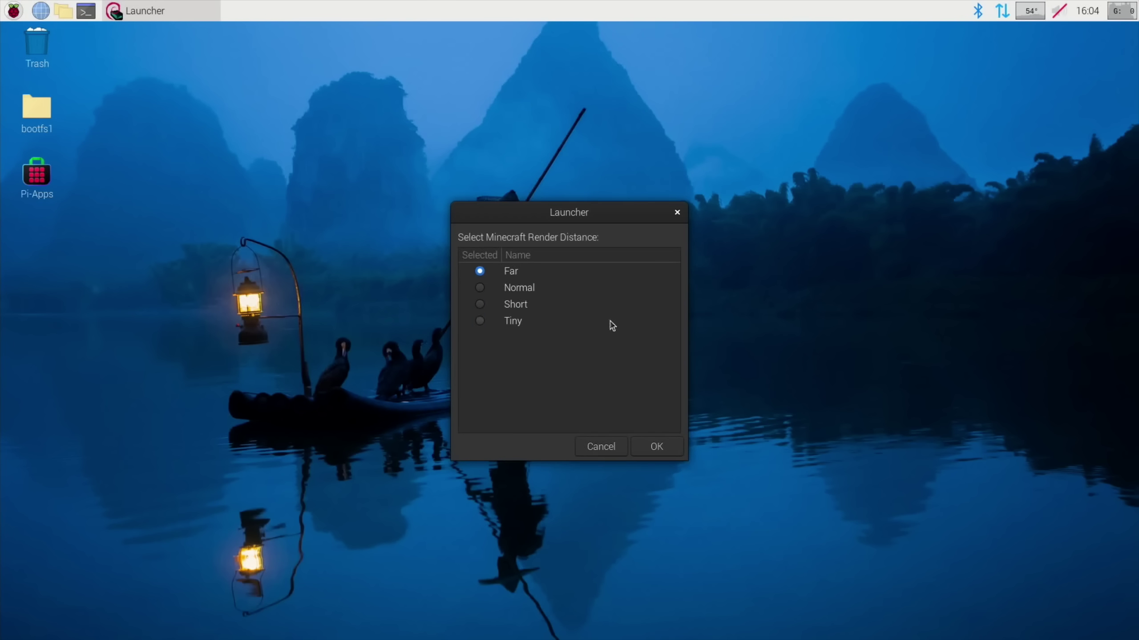
click(672, 453)
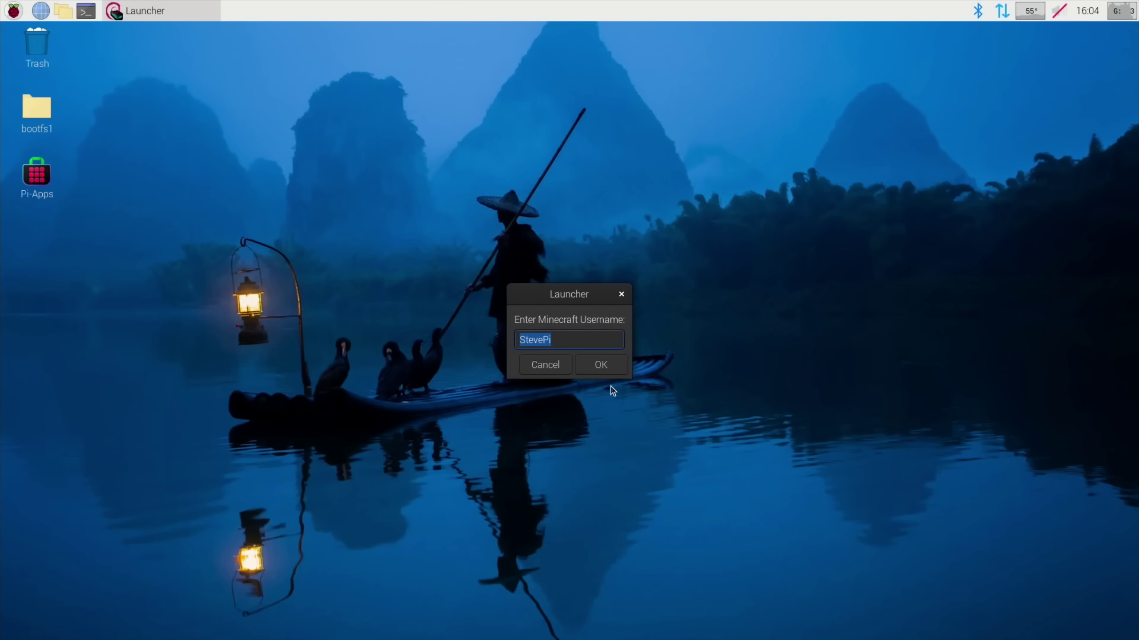
click(604, 371)
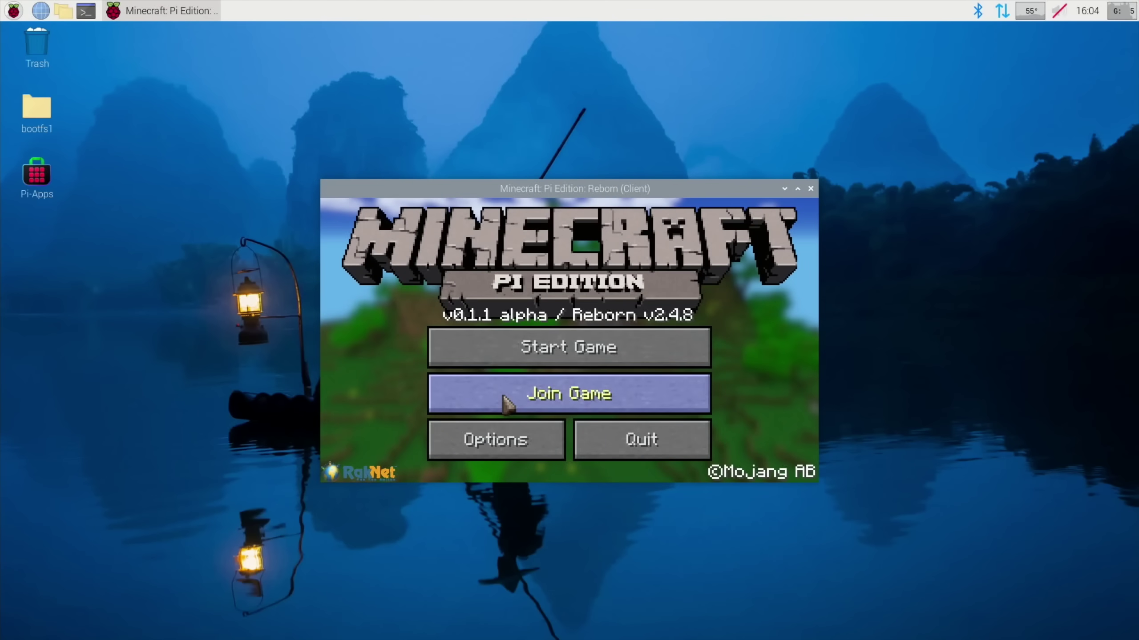
click(606, 349)
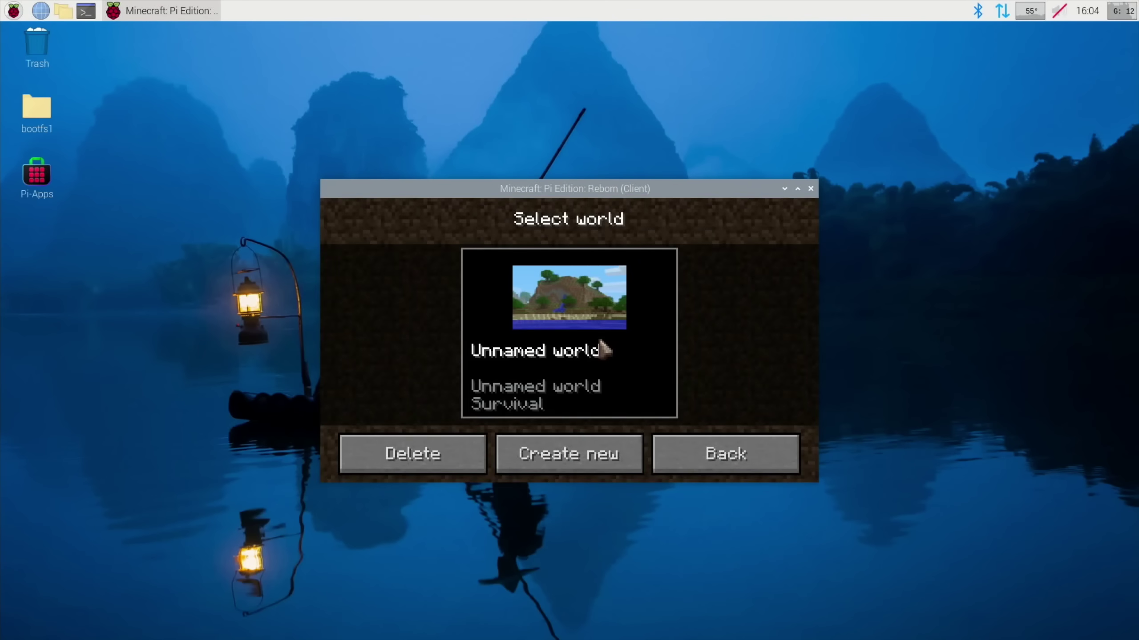
click(576, 372)
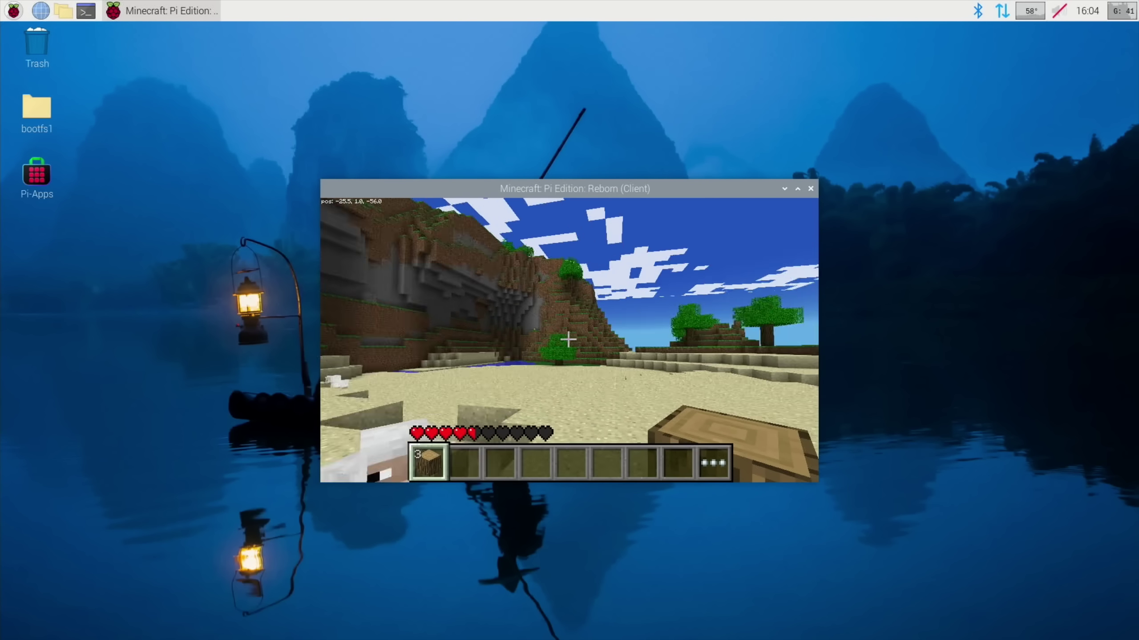
- Walk across the sand toward the trees and cow, then pause to the game menu
key(w)
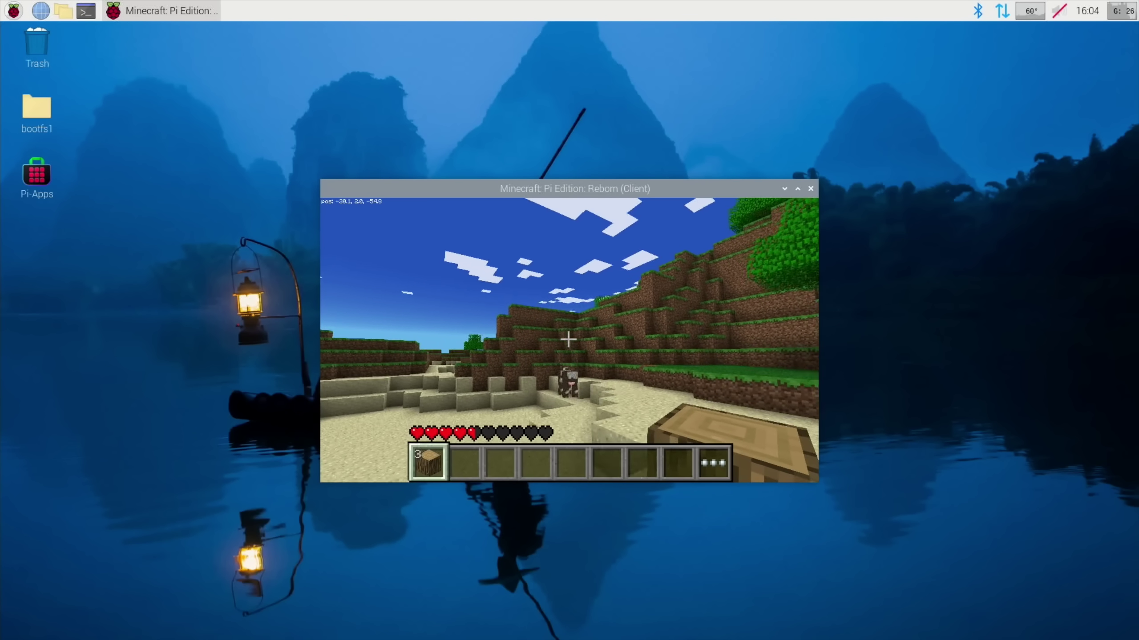
key(w)
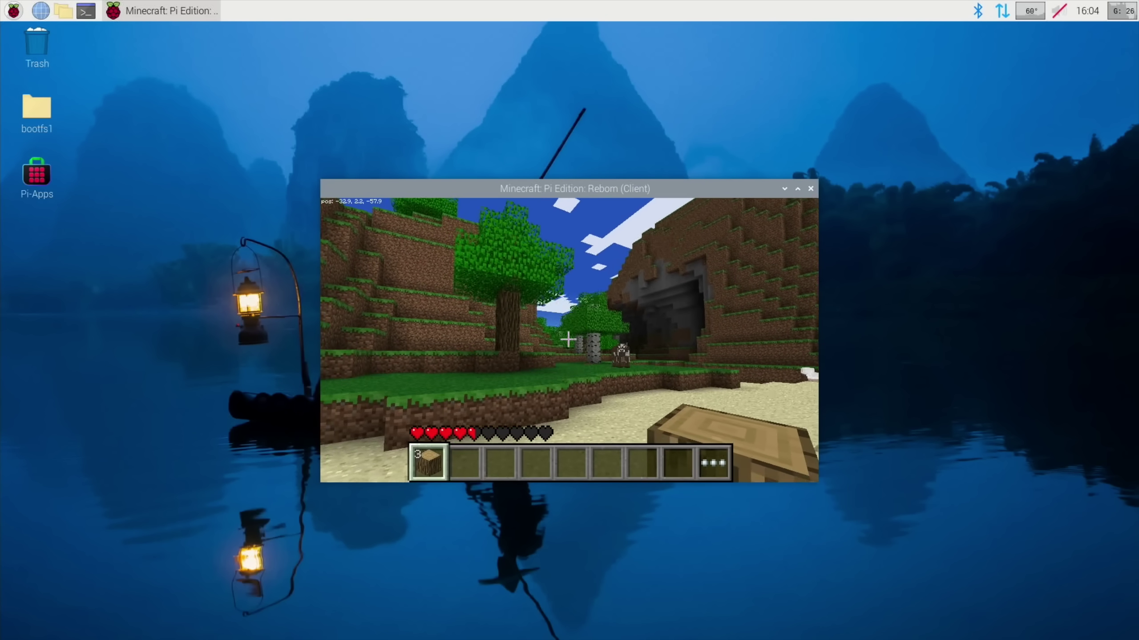
key(w)
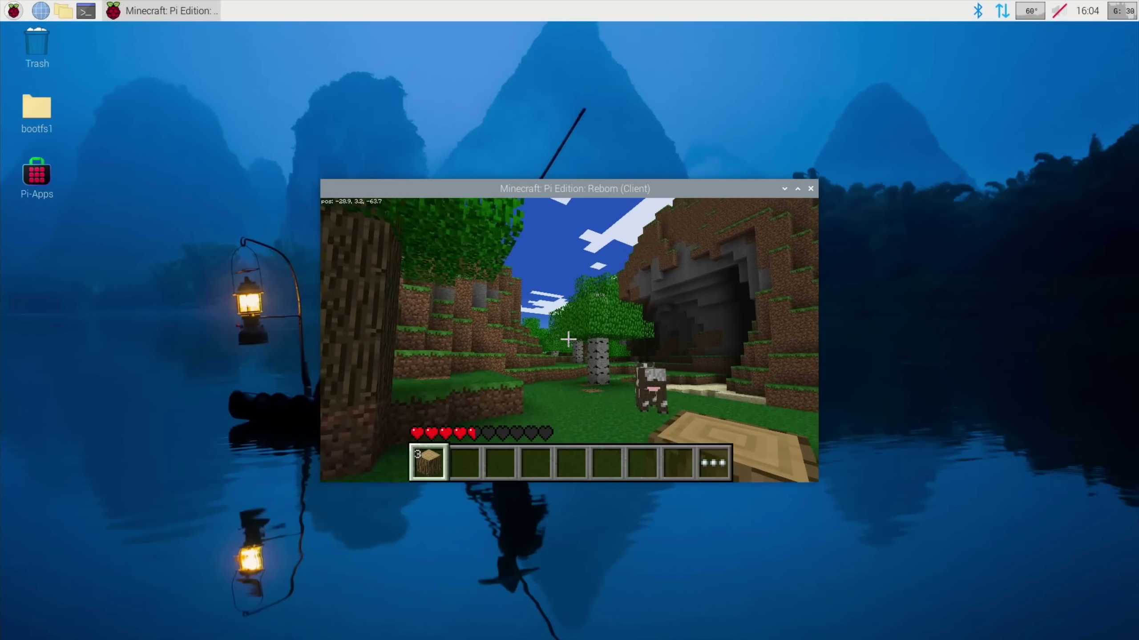
key(w)
key(Escape)
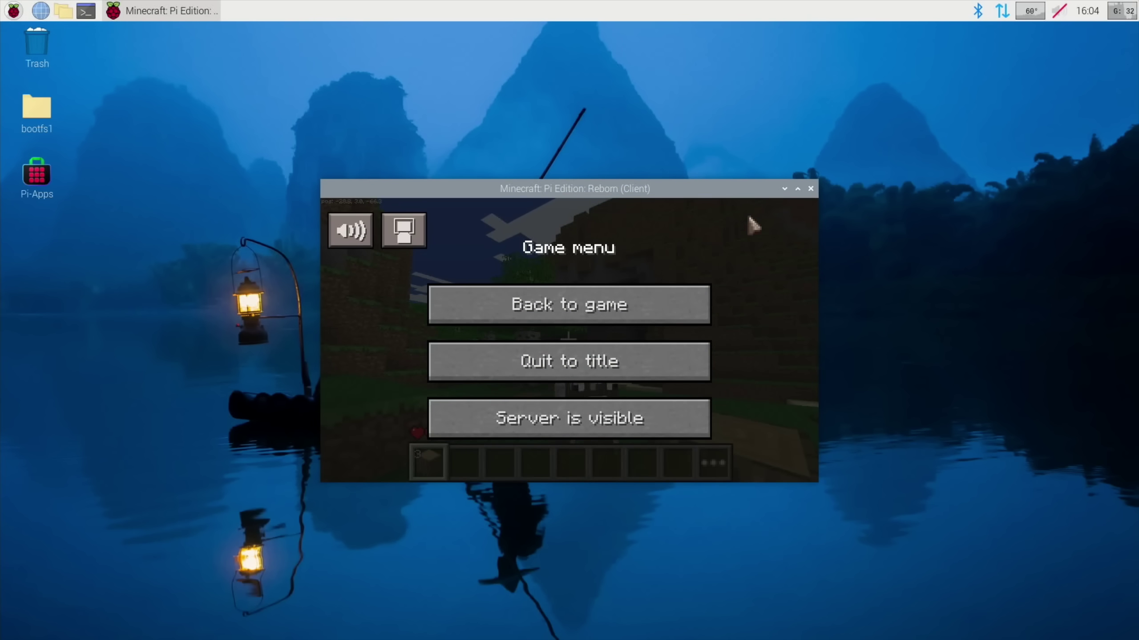
- Maximize the game window, resume play, and climb onto the grassy hilltop
click(797, 189)
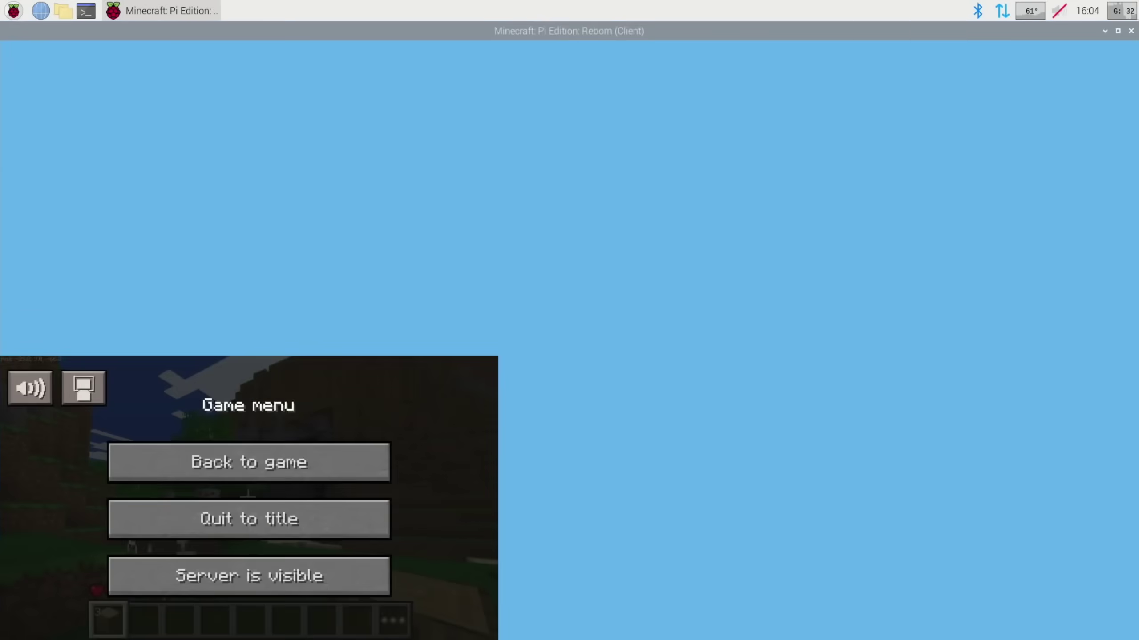
click(625, 209)
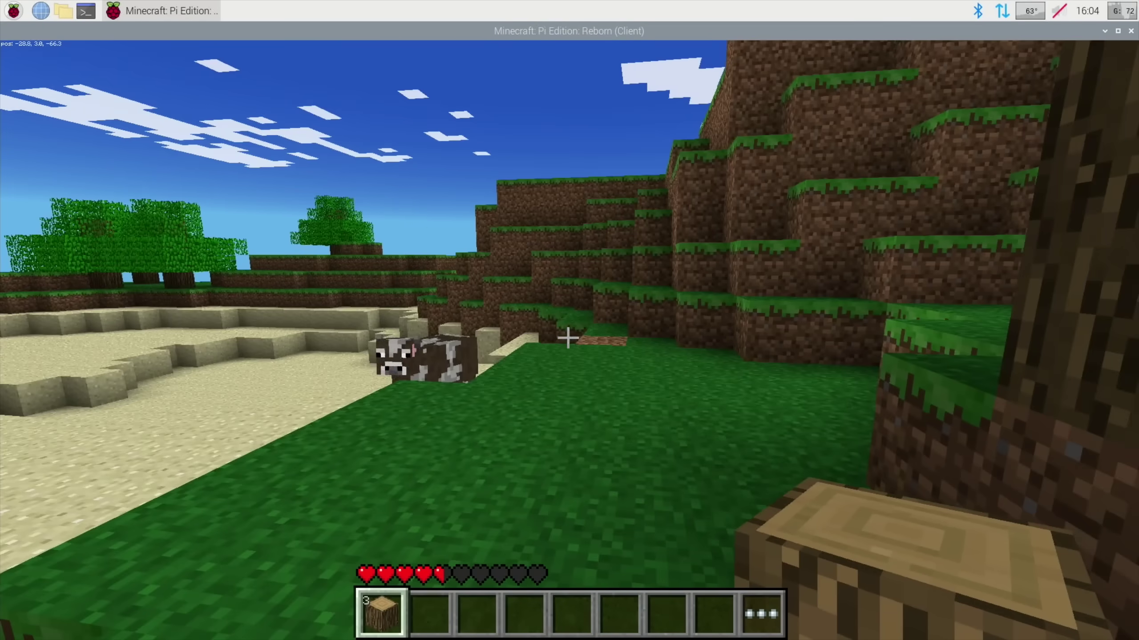
key(w)
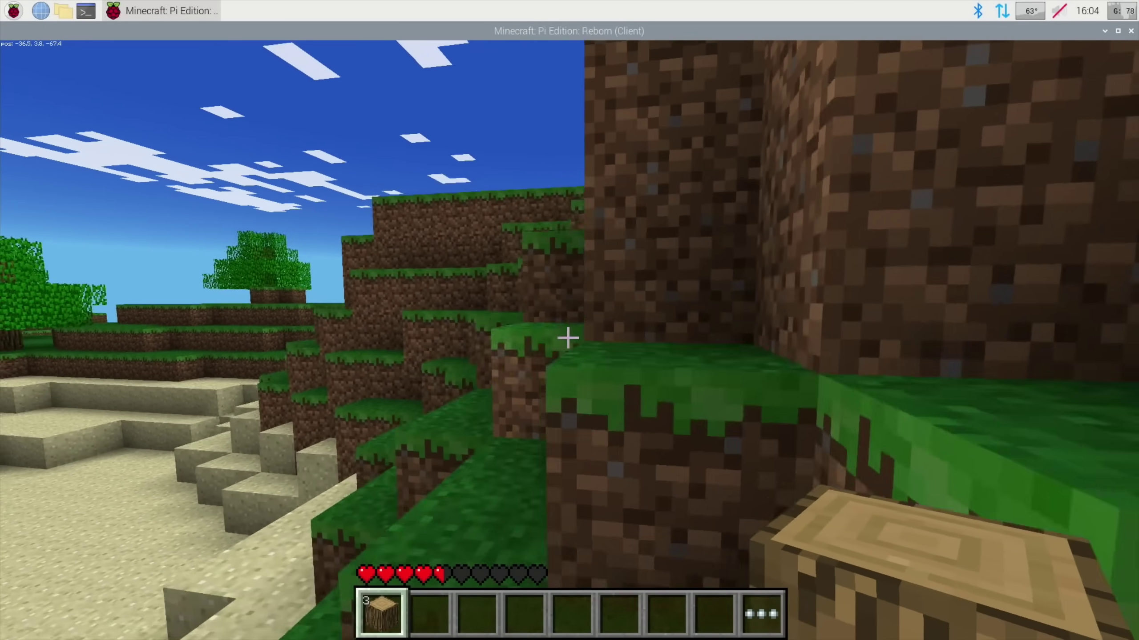
key(w)
key(space)
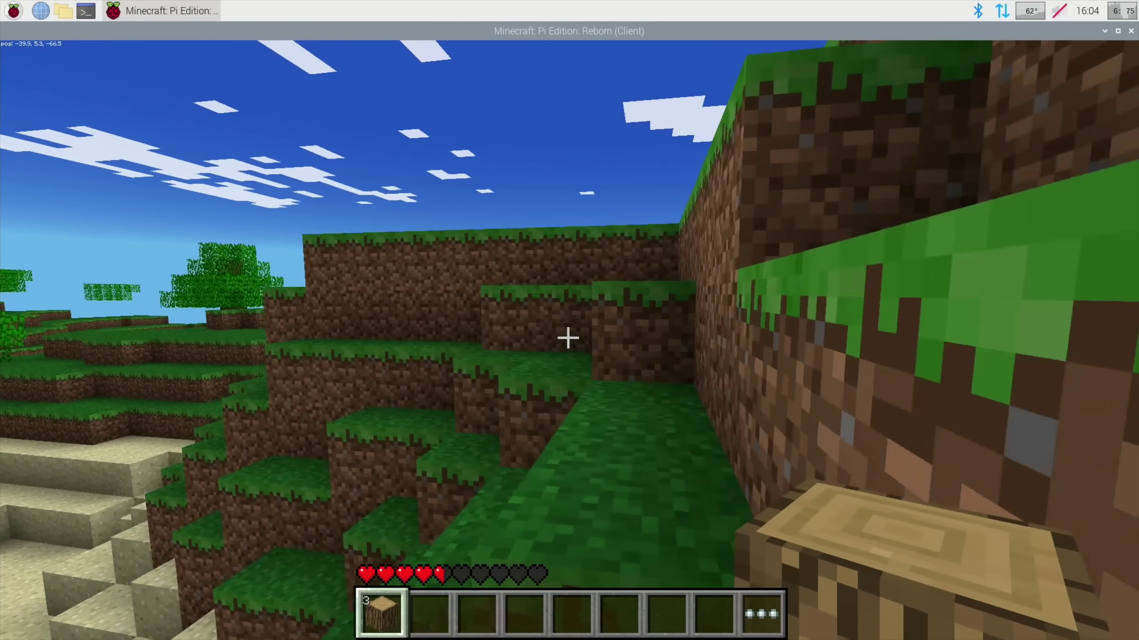
key(w)
- Look over the beach, river and trees, then climb toward the big tree and cave hill
key(space)
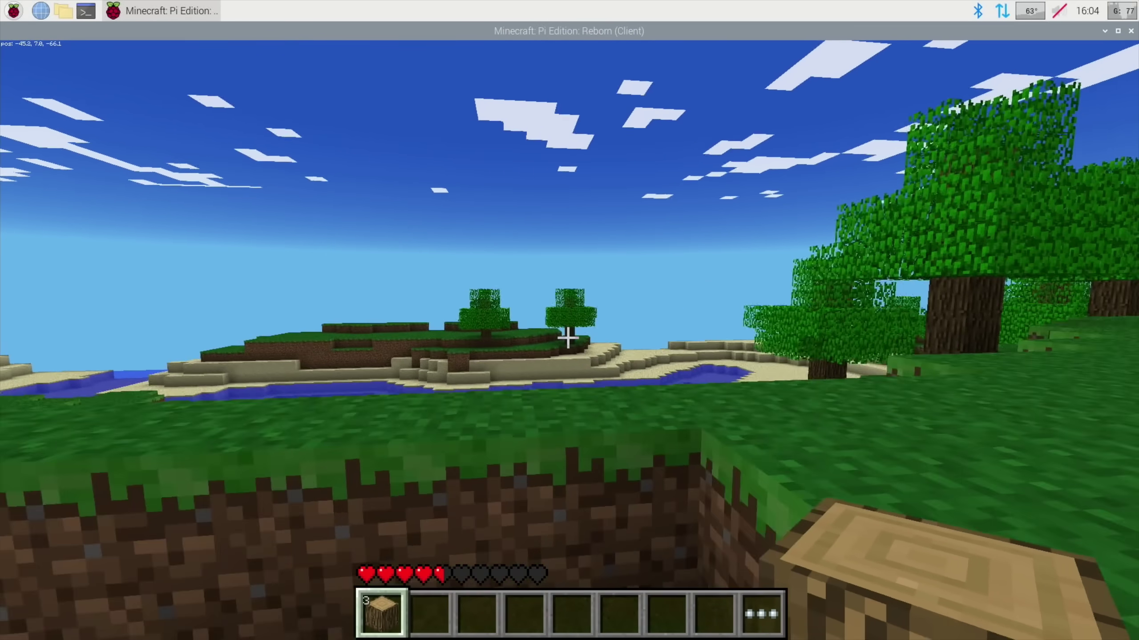
key(w)
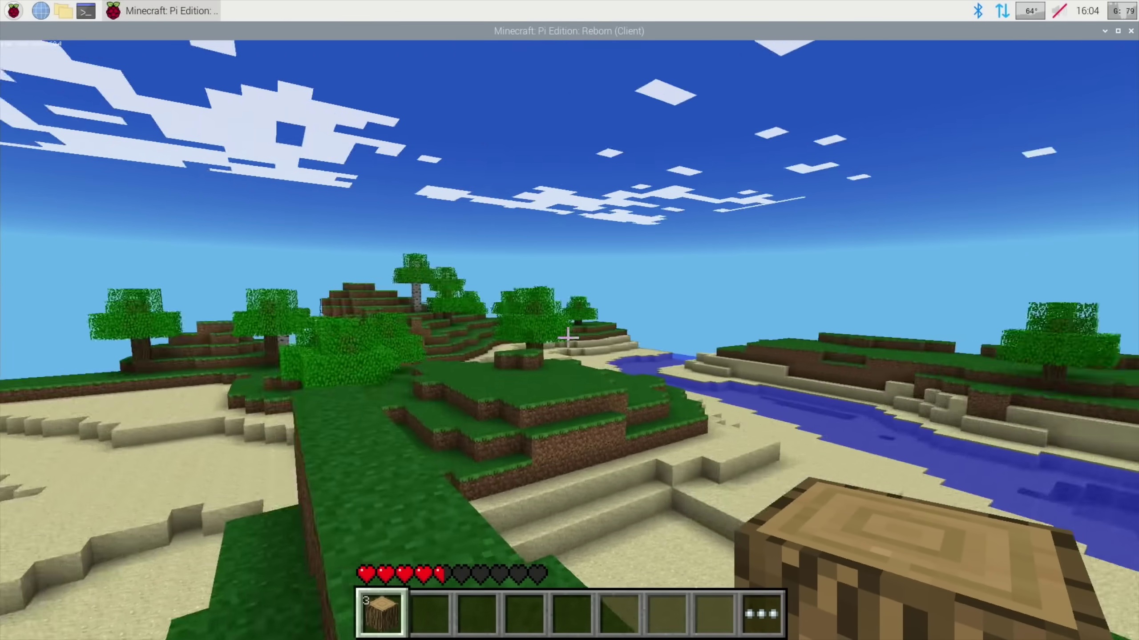
key(w)
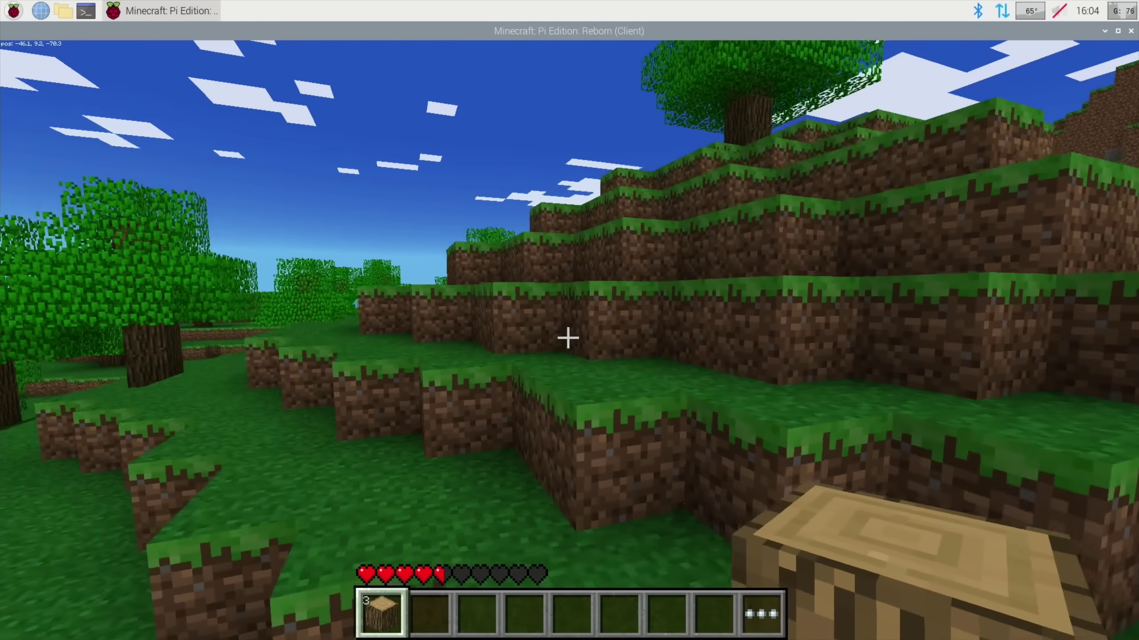
key(w)
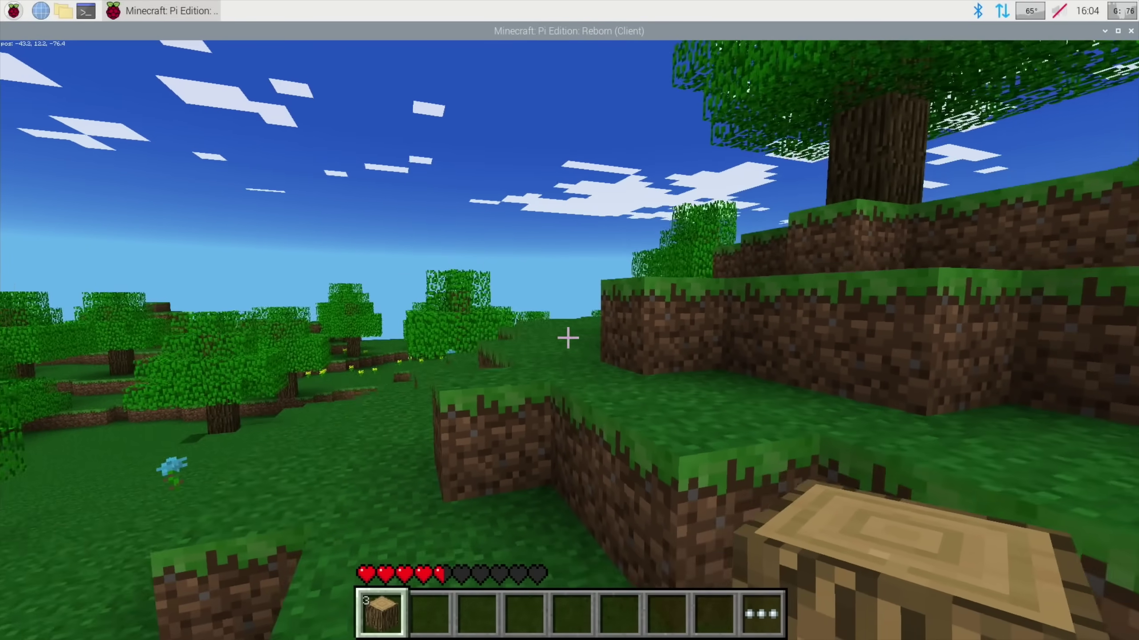
key(w)
key(w)
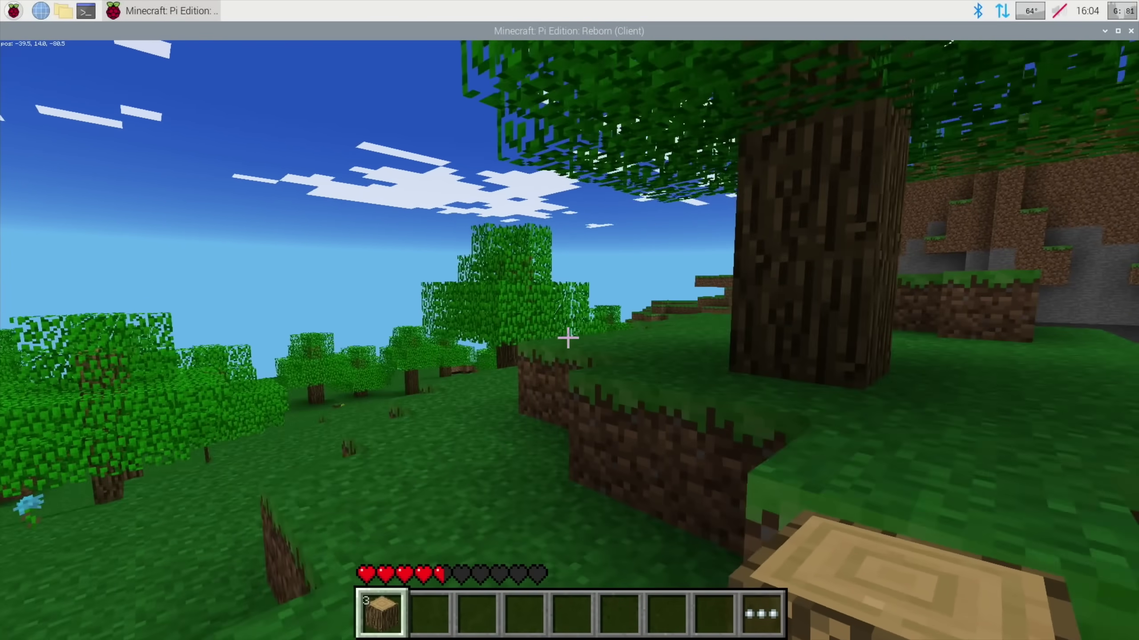
key(w)
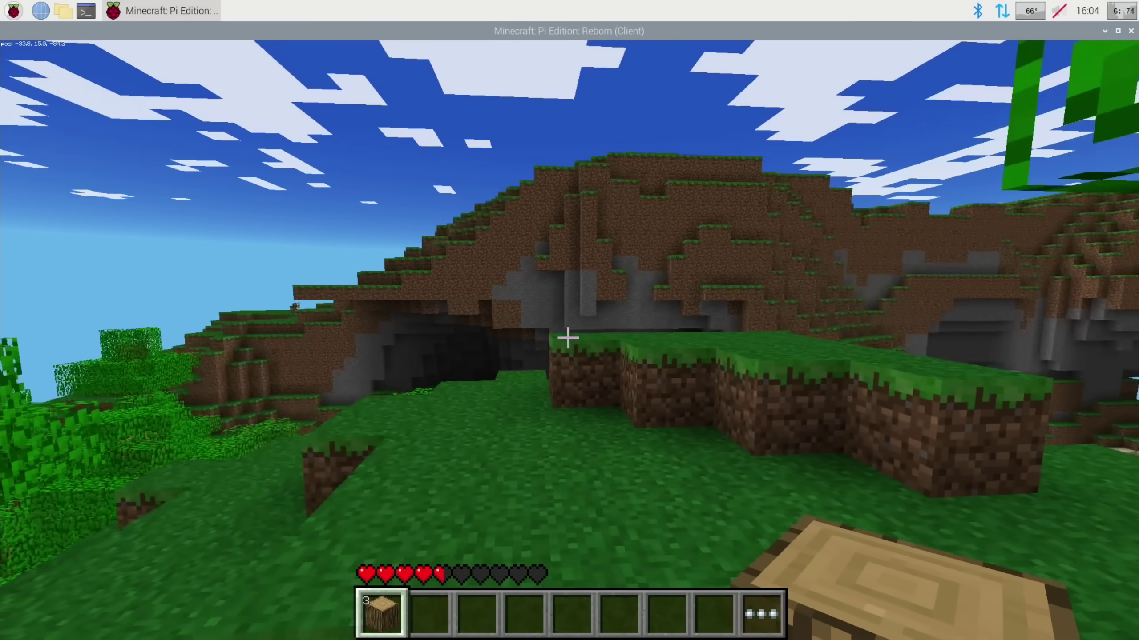
key(w)
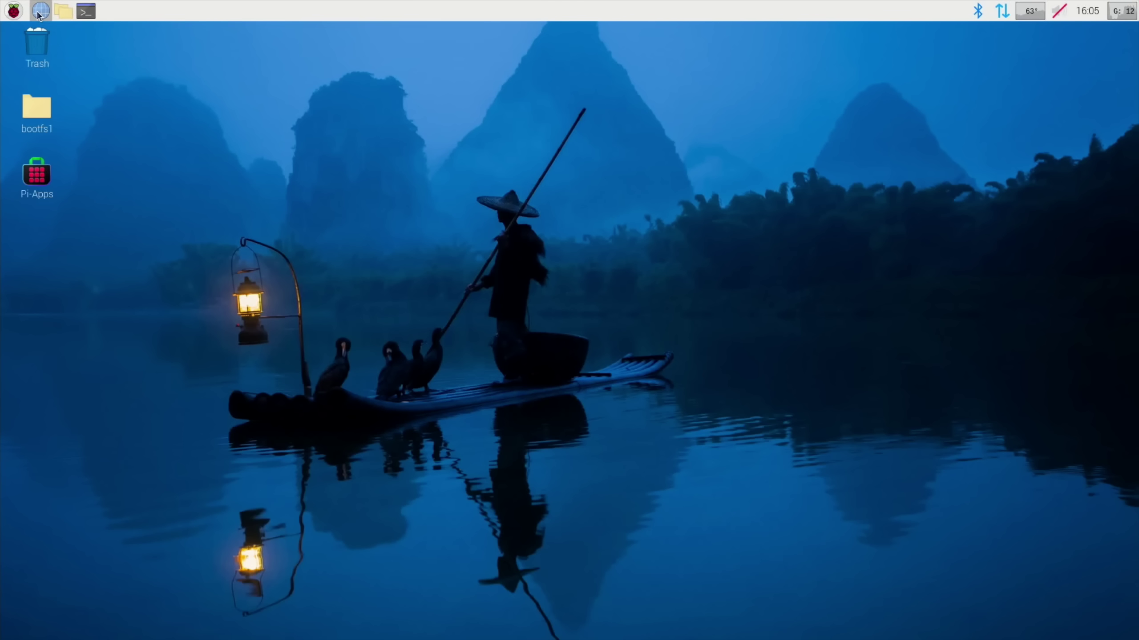
- Open a new Chromium window and search for 'leepspvideo' to reach its YouTube channel
click(40, 11)
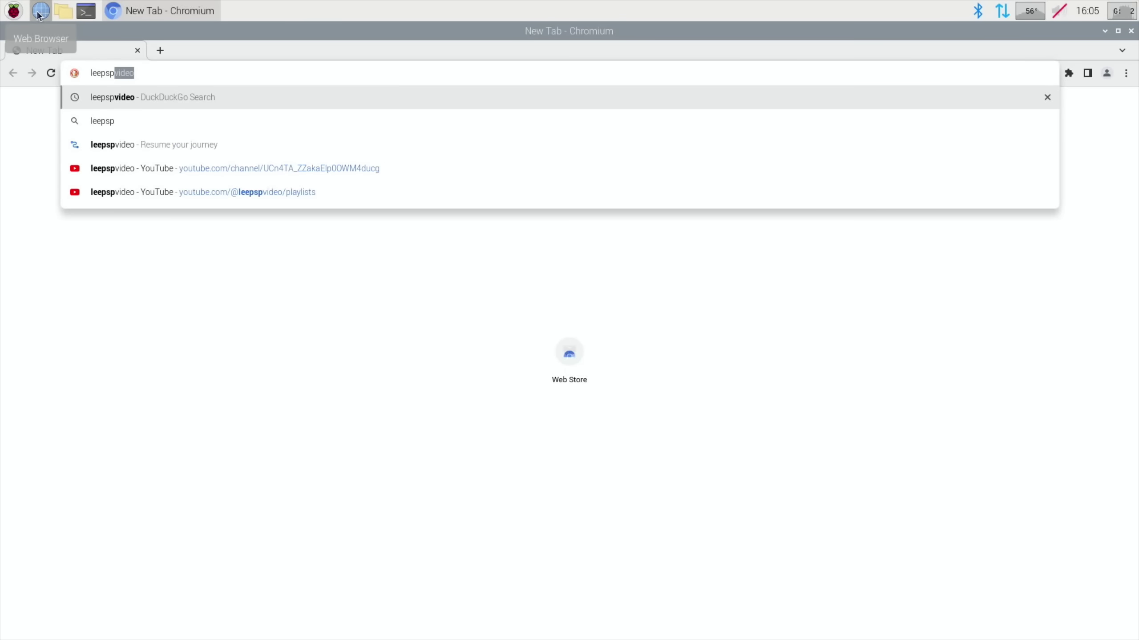
text(video)
key(Return)
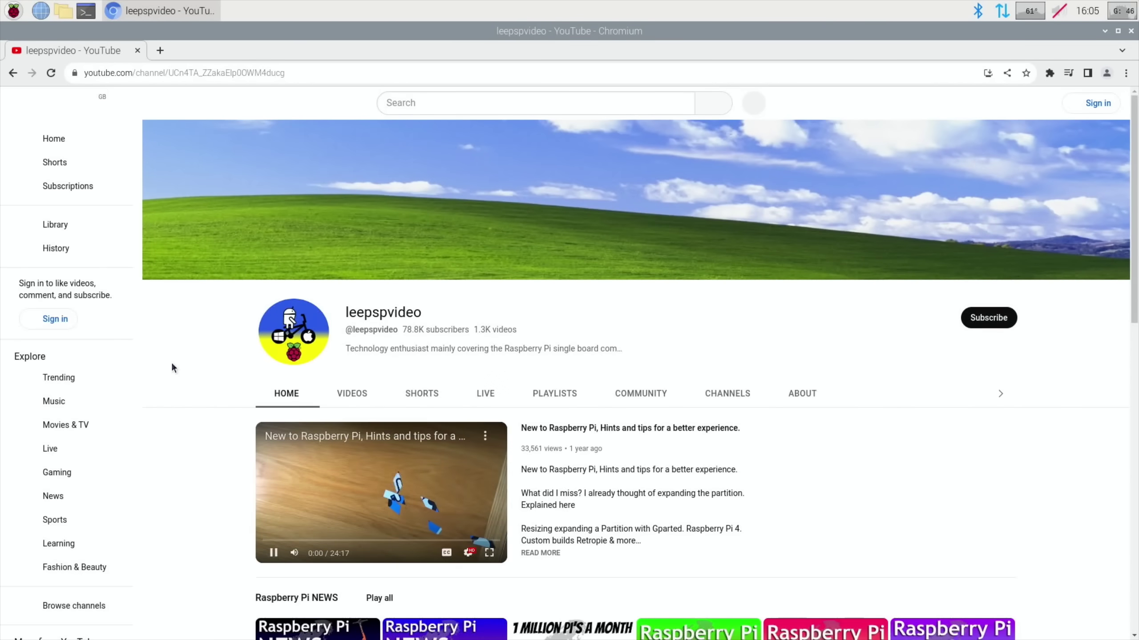
- Play all of the 'Everything Raspberry Pi. Over 600 Videos' playlist and dismiss the settings notice
scroll(172, 365, down, 5)
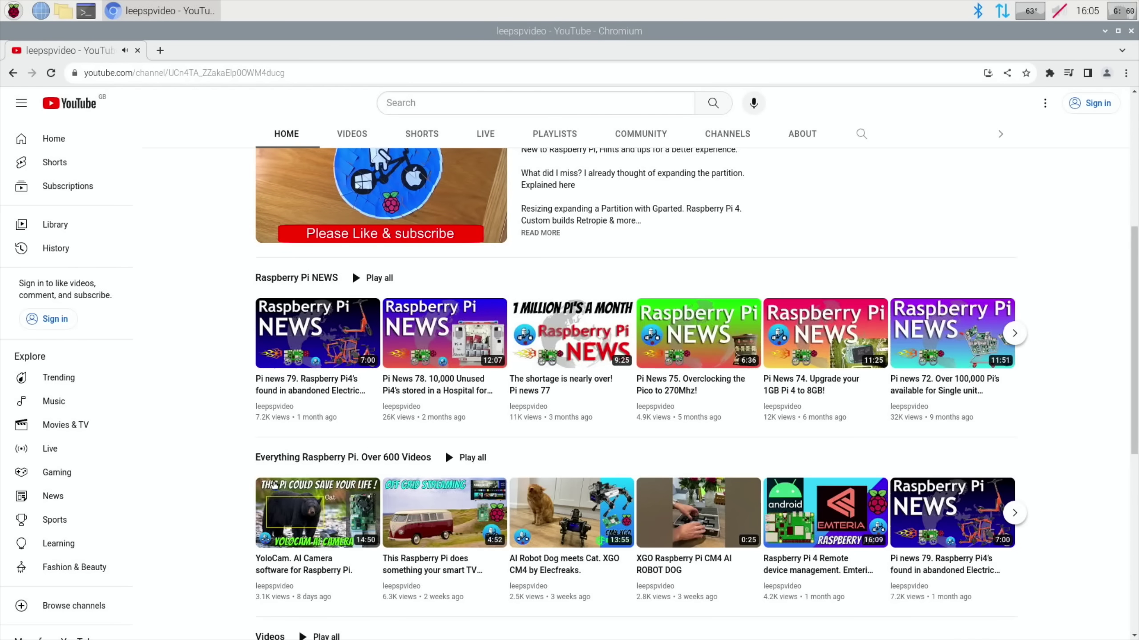
mouse_move(288, 505)
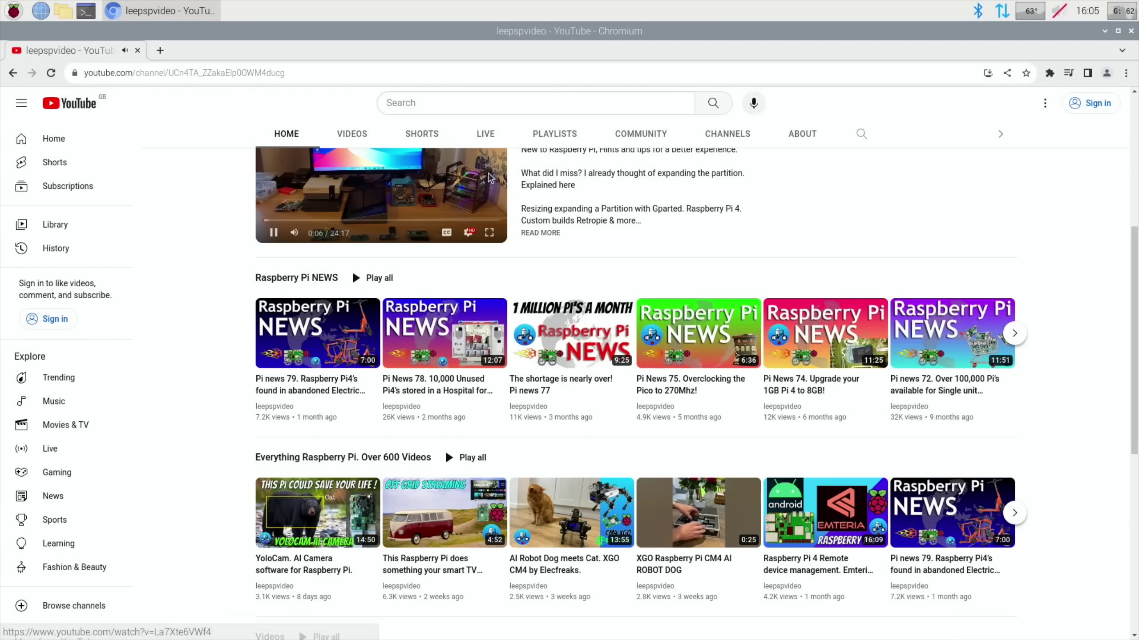
click(541, 142)
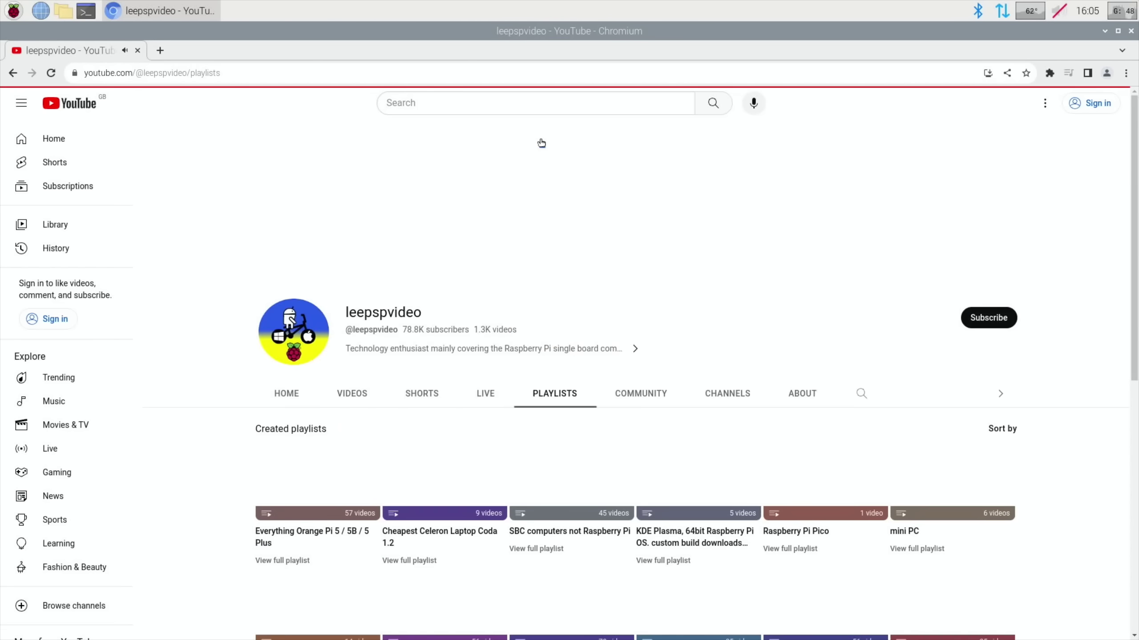
scroll(413, 332, down, 5)
scroll(413, 332, down, 4)
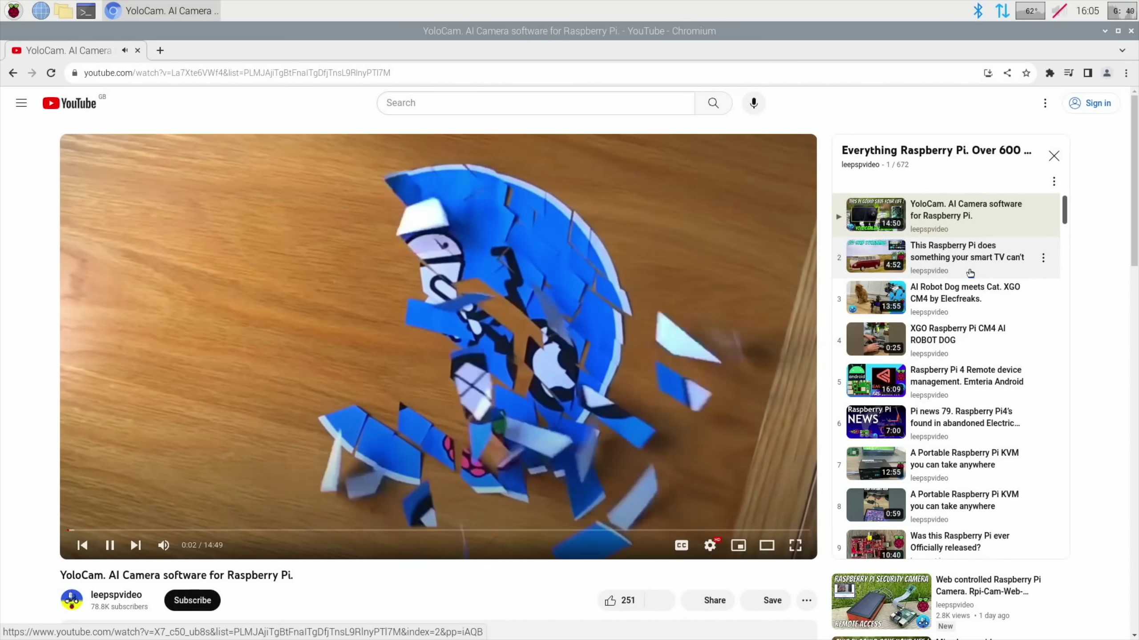
scroll(922, 352, down, 10)
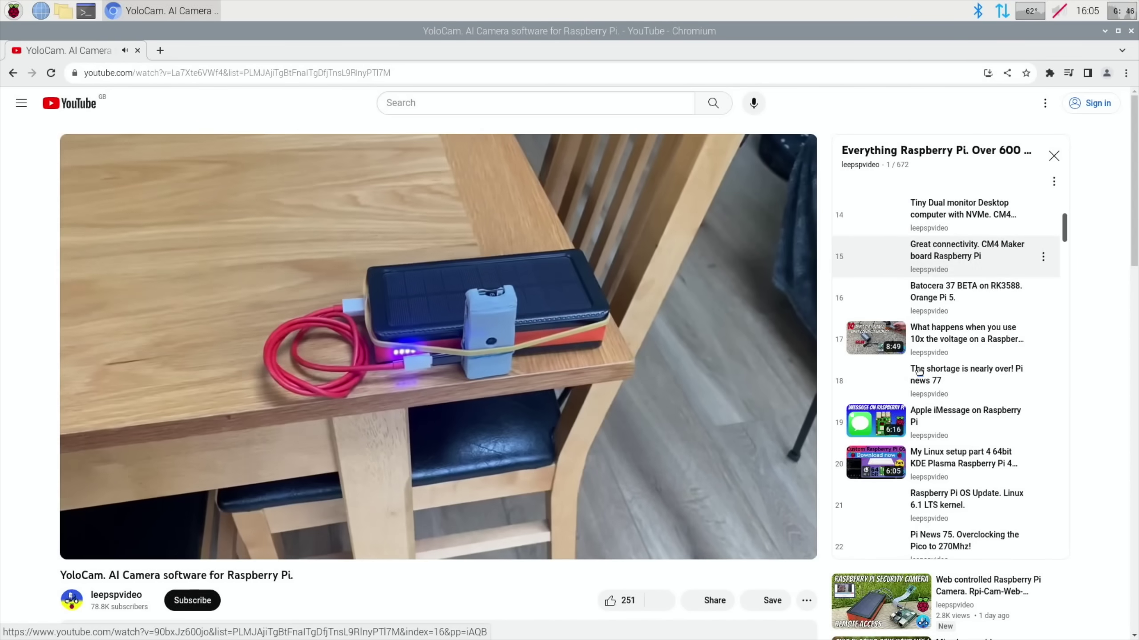
scroll(917, 371, down, 15)
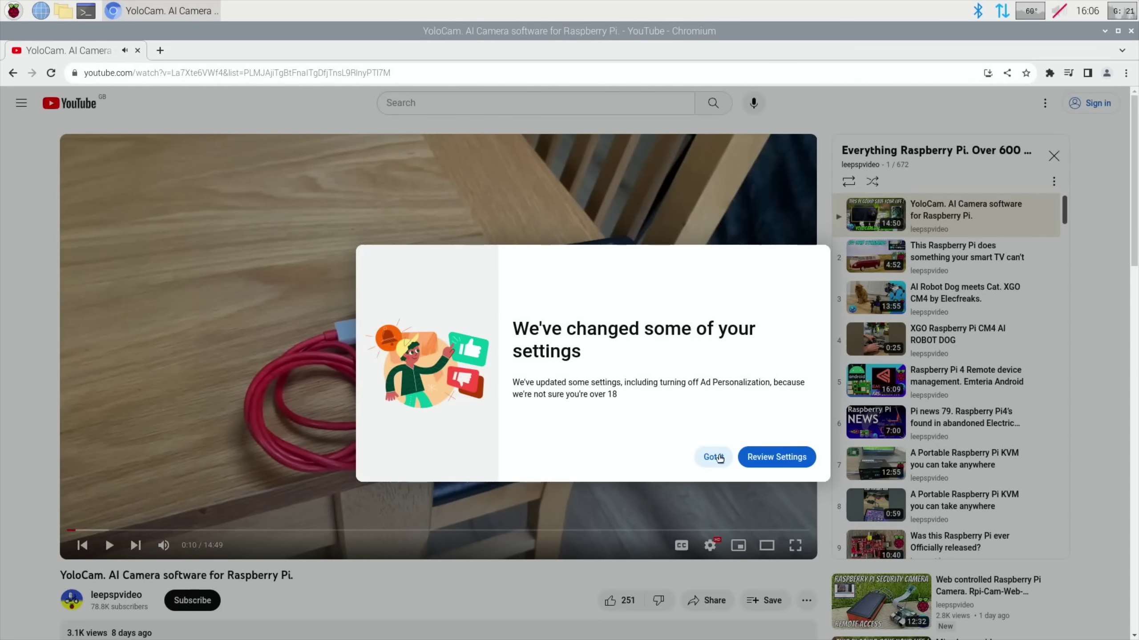
click(713, 457)
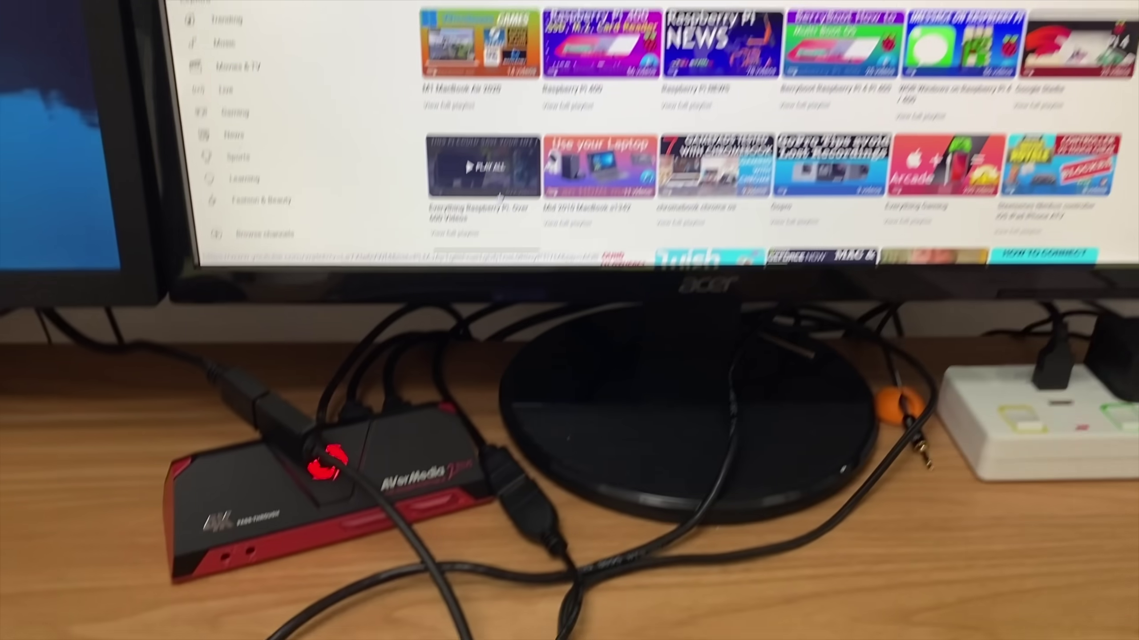